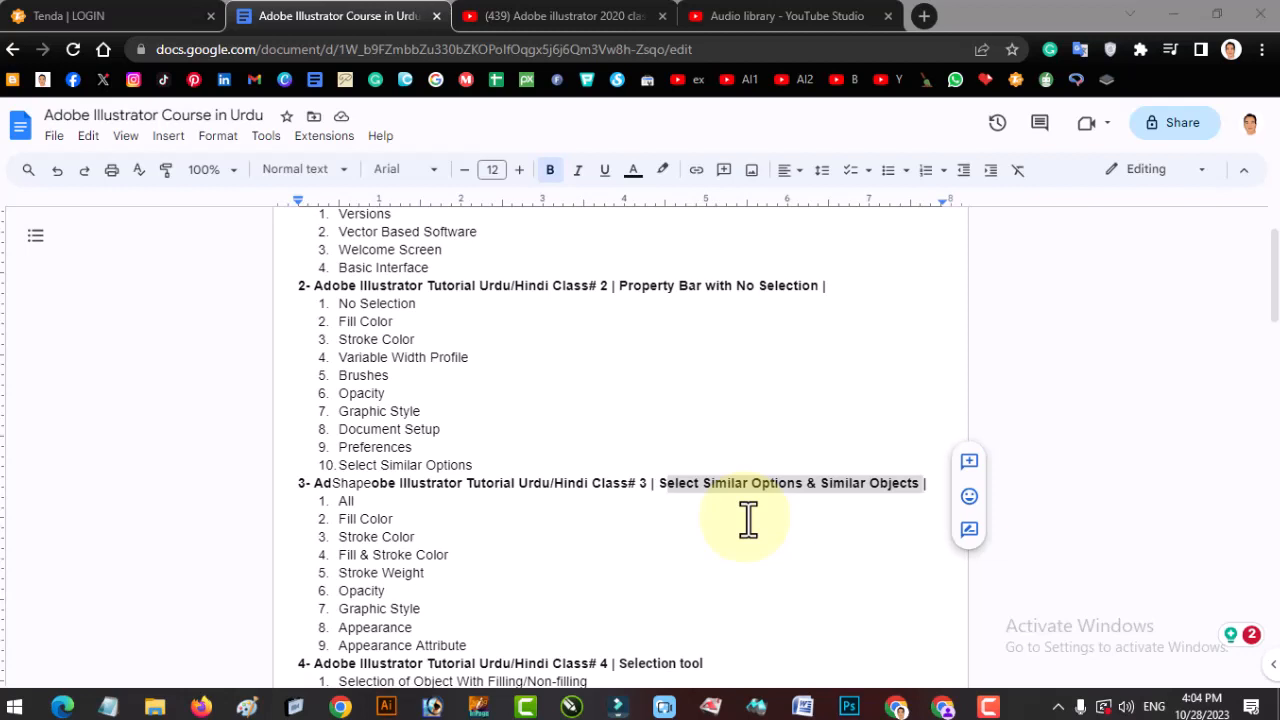
- Highlight the "Select Similar Options & Similar Objects" title in the Class# 3 heading of the course outline
{"action": "left_click", "coordinate": [645, 486]}
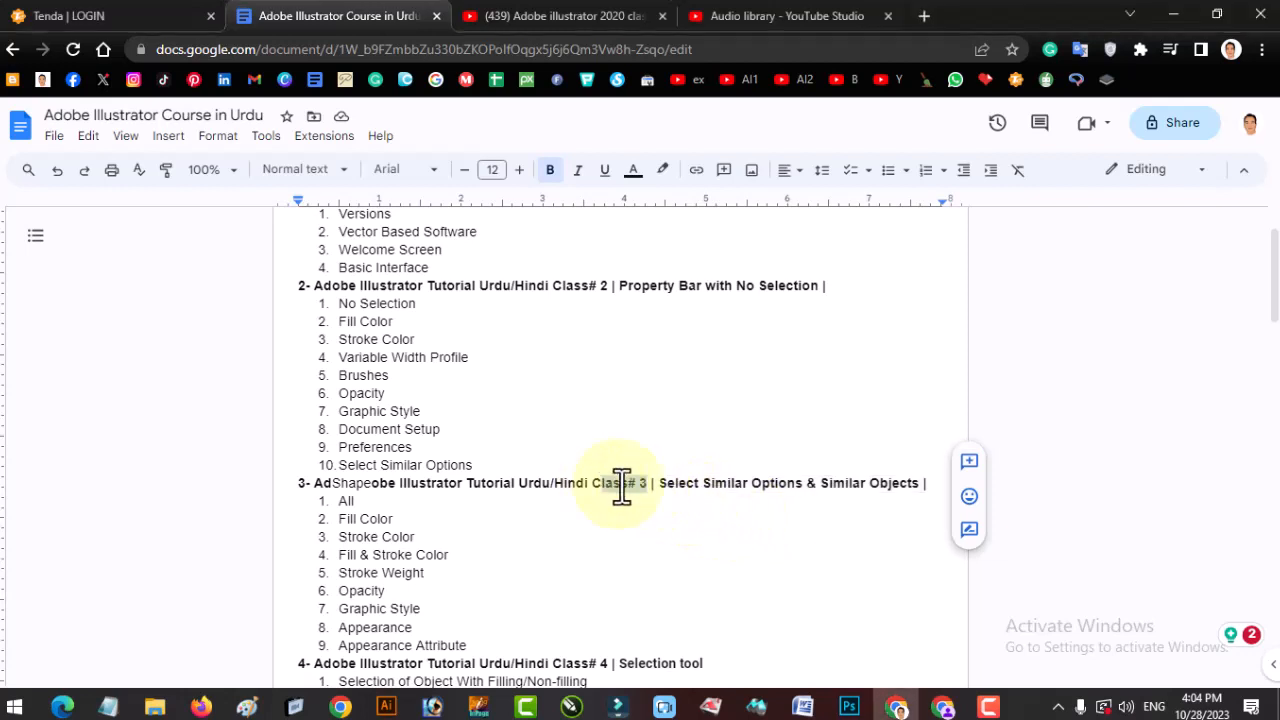
{"action": "left_click_drag", "start_coordinate": [701, 483], "coordinate": [810, 480]}
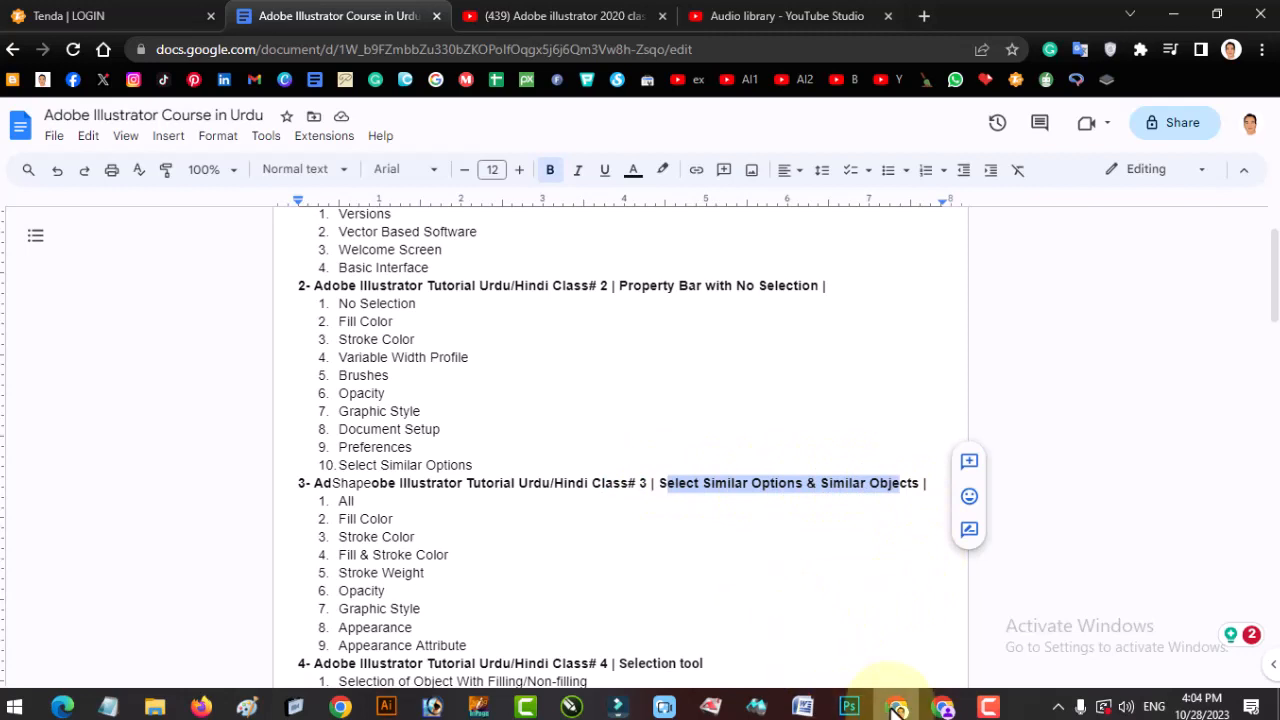
- Switch to Adobe Illustrator and move the patterned star slightly left, toward the artboard's left edge
{"action": "left_click", "coordinate": [390, 708]}
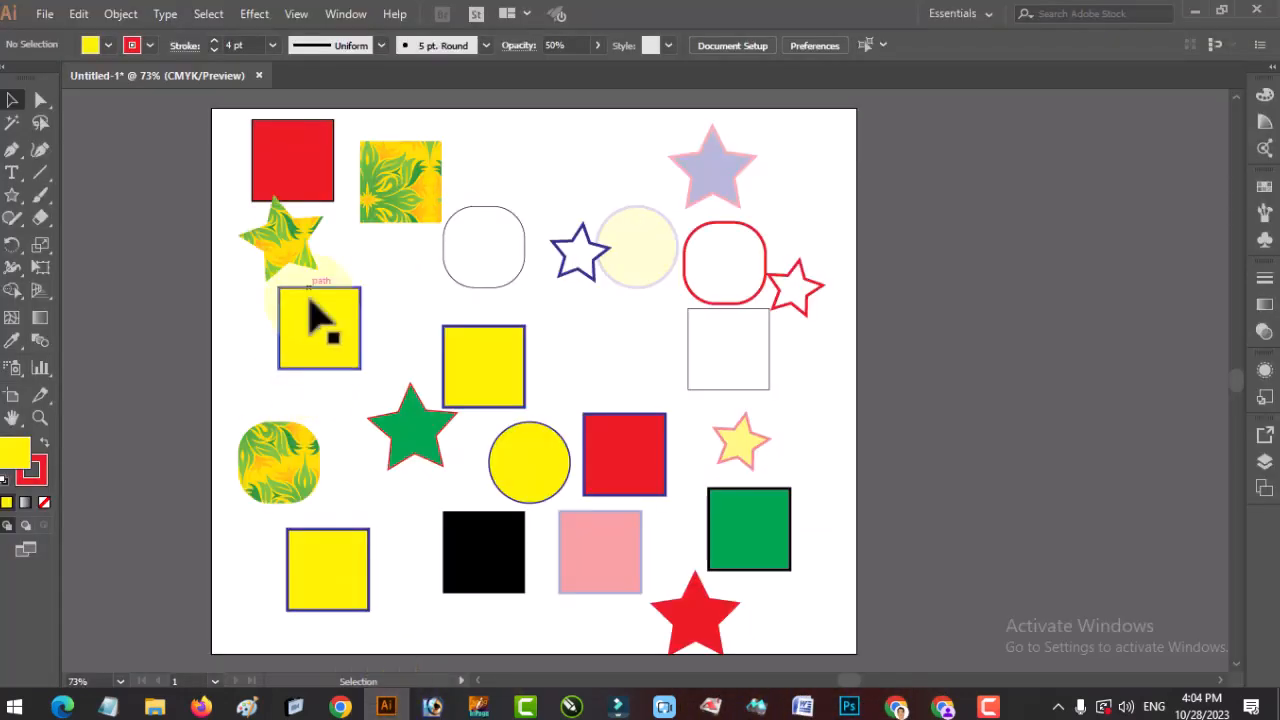
{"action": "left_click_drag", "start_coordinate": [286, 248], "coordinate": [255, 262]}
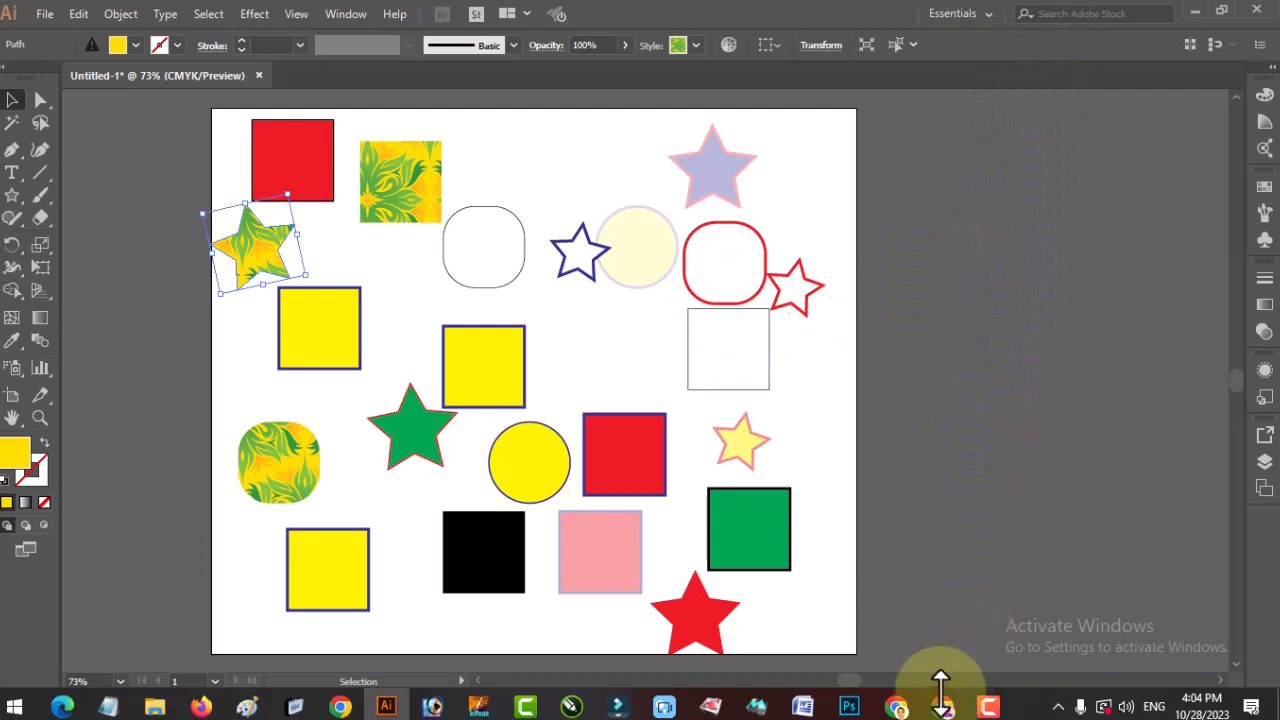
- Switch back to the course outline in Google Docs and highlight "Property Bar with No Selection" in the Class# 2 heading
{"action": "left_click", "coordinate": [897, 705]}
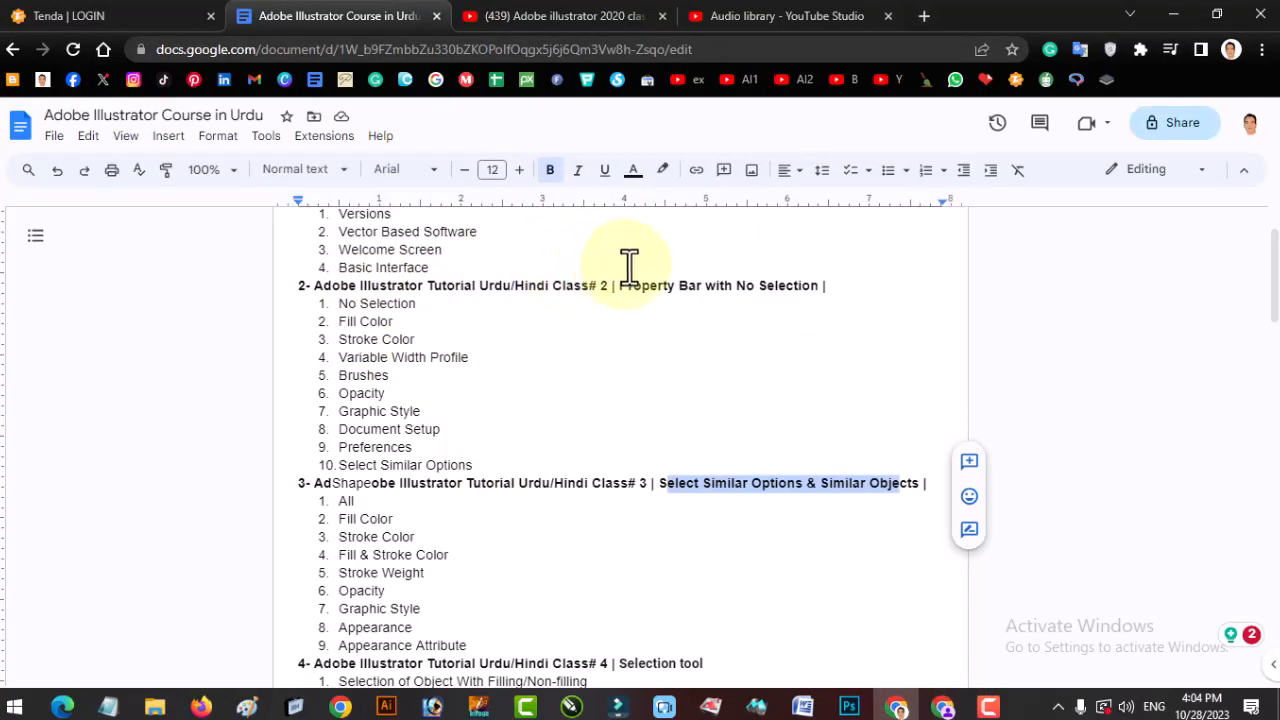
{"action": "left_click_drag", "start_coordinate": [638, 285], "coordinate": [767, 285]}
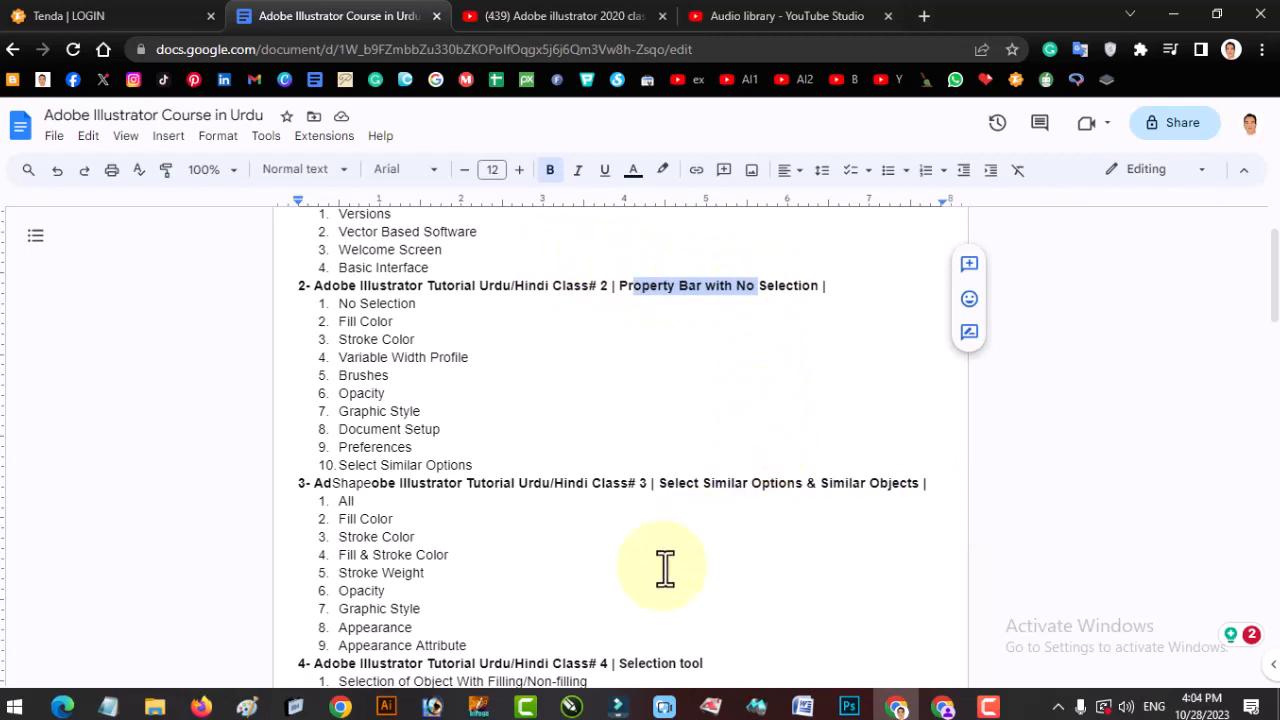
- Return to Adobe Illustrator and examine the Select Similar options for the selected patterned star, ending with nothing selected
{"action": "left_click", "coordinate": [385, 706]}
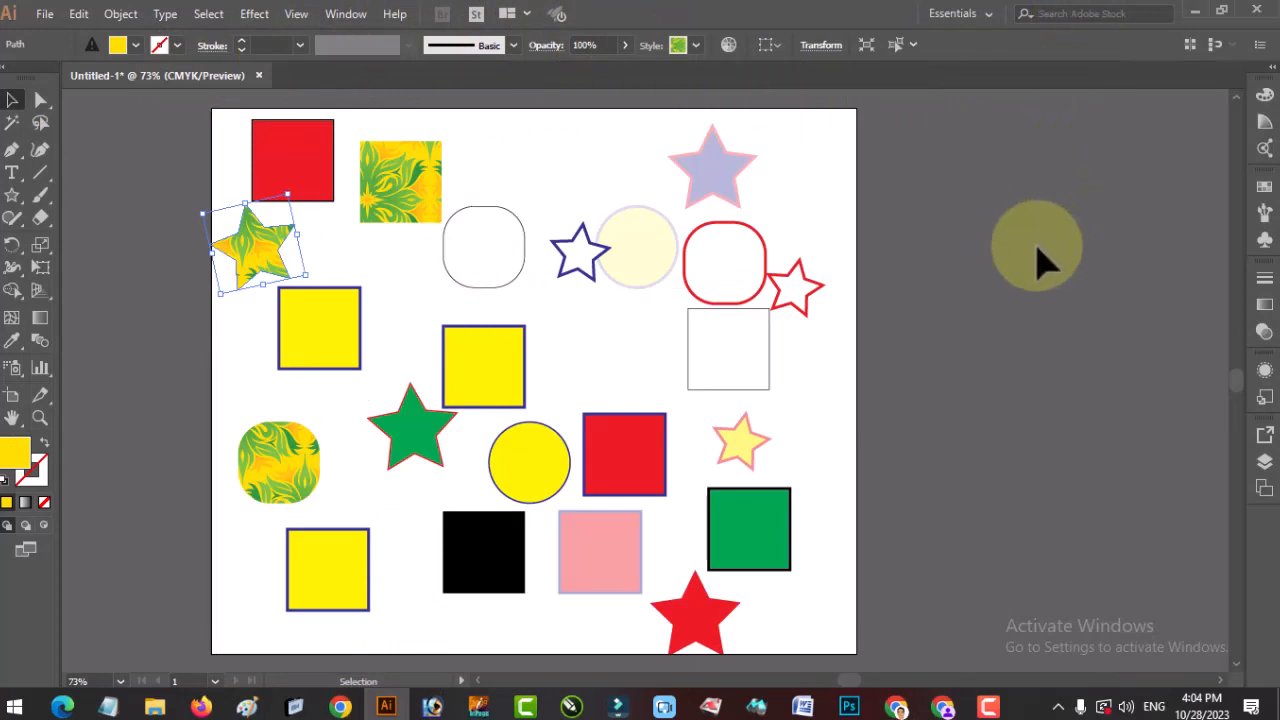
{"action": "left_click", "coordinate": [914, 45]}
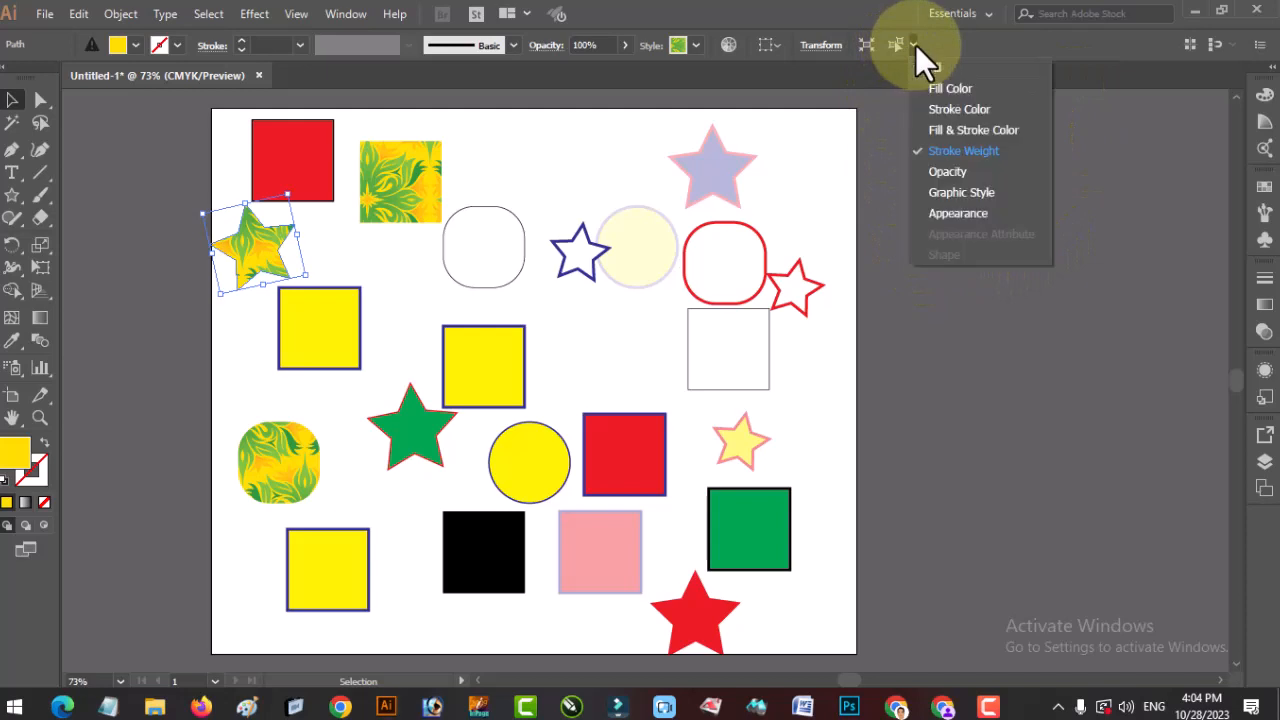
{"action": "left_click", "coordinate": [915, 44]}
{"action": "left_click", "coordinate": [915, 44]}
{"action": "left_click", "coordinate": [915, 44]}
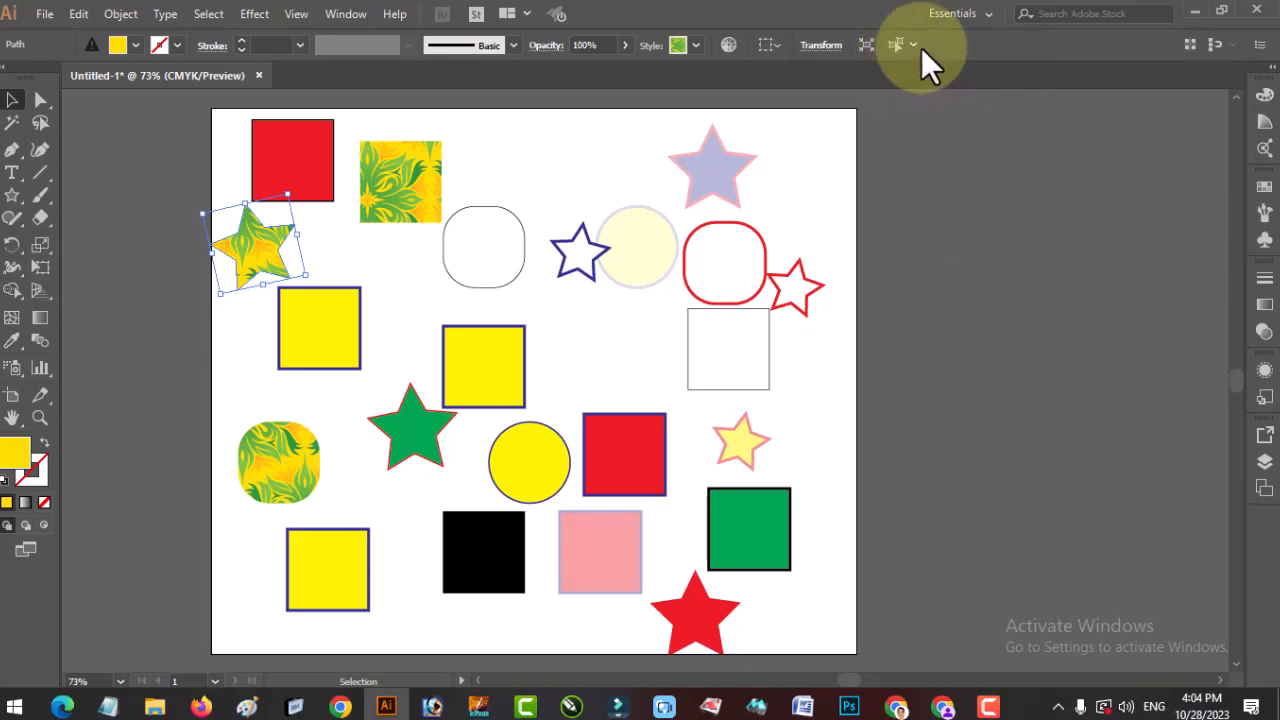
{"action": "left_click", "coordinate": [913, 44]}
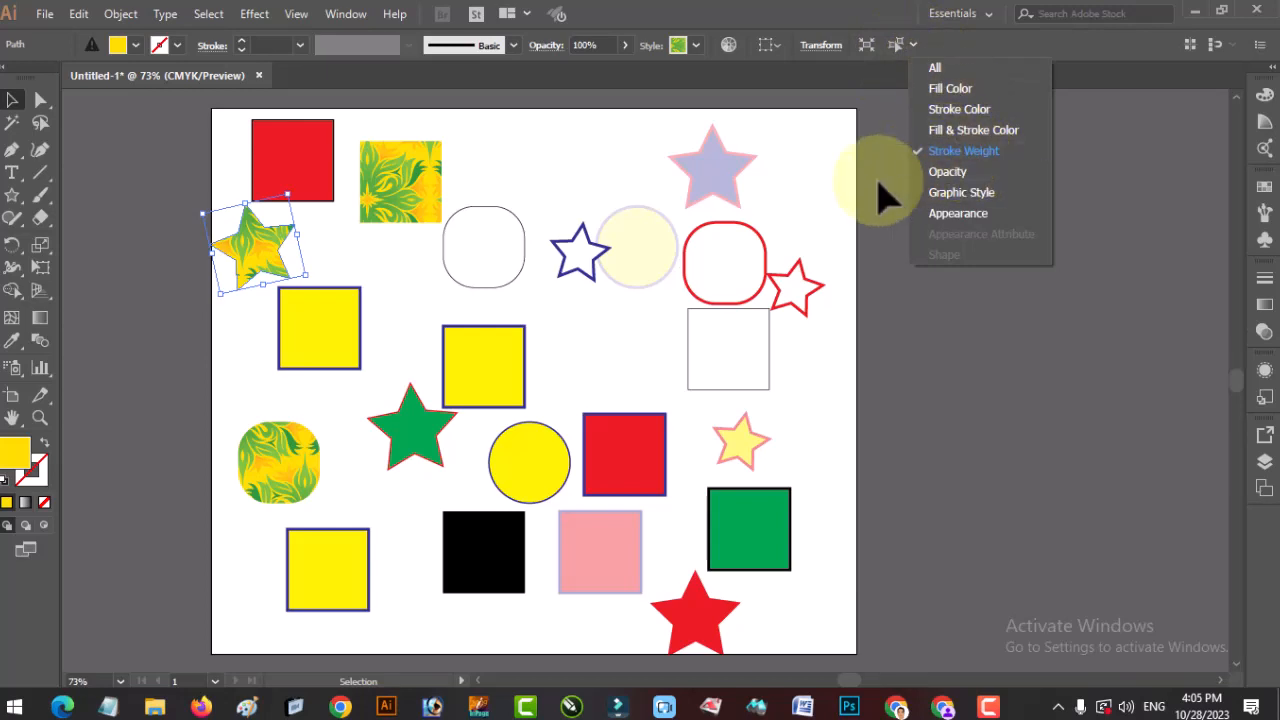
{"action": "left_click", "coordinate": [519, 158]}
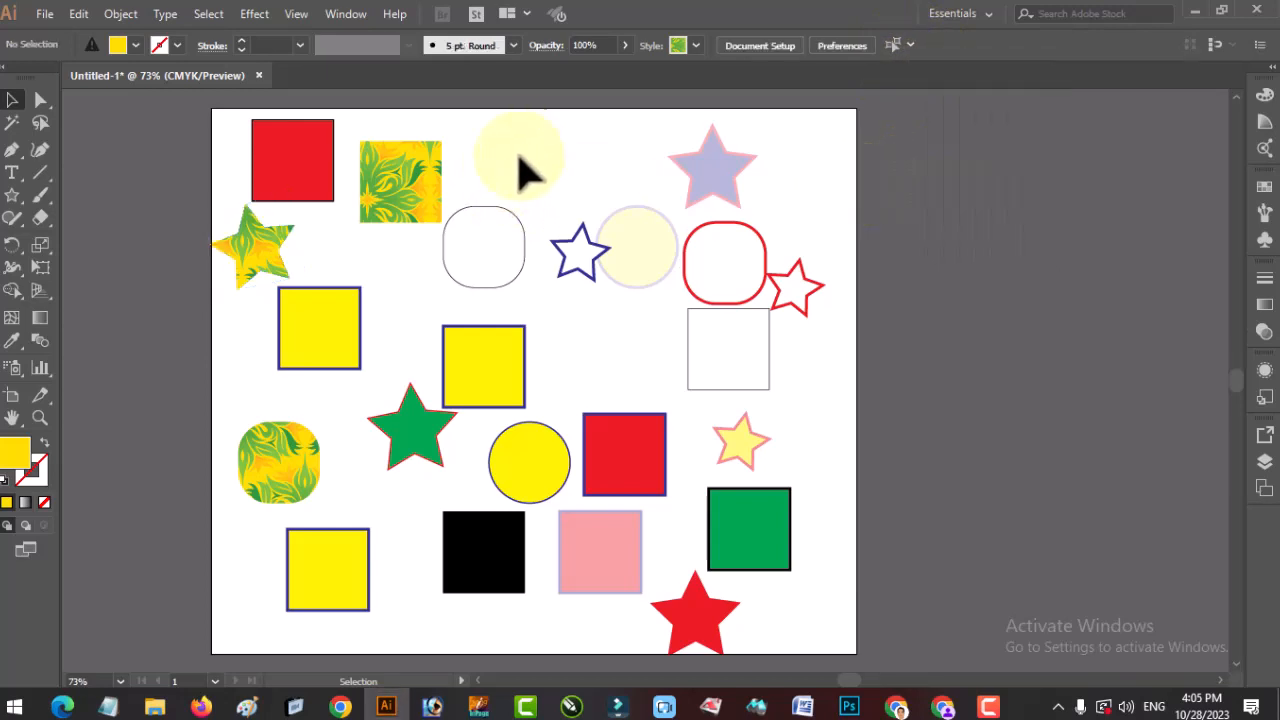
- Select all similar patterned shapes with the All option, move them slightly right together, and deselect them
{"action": "left_click", "coordinate": [910, 45]}
{"action": "left_click", "coordinate": [930, 78]}
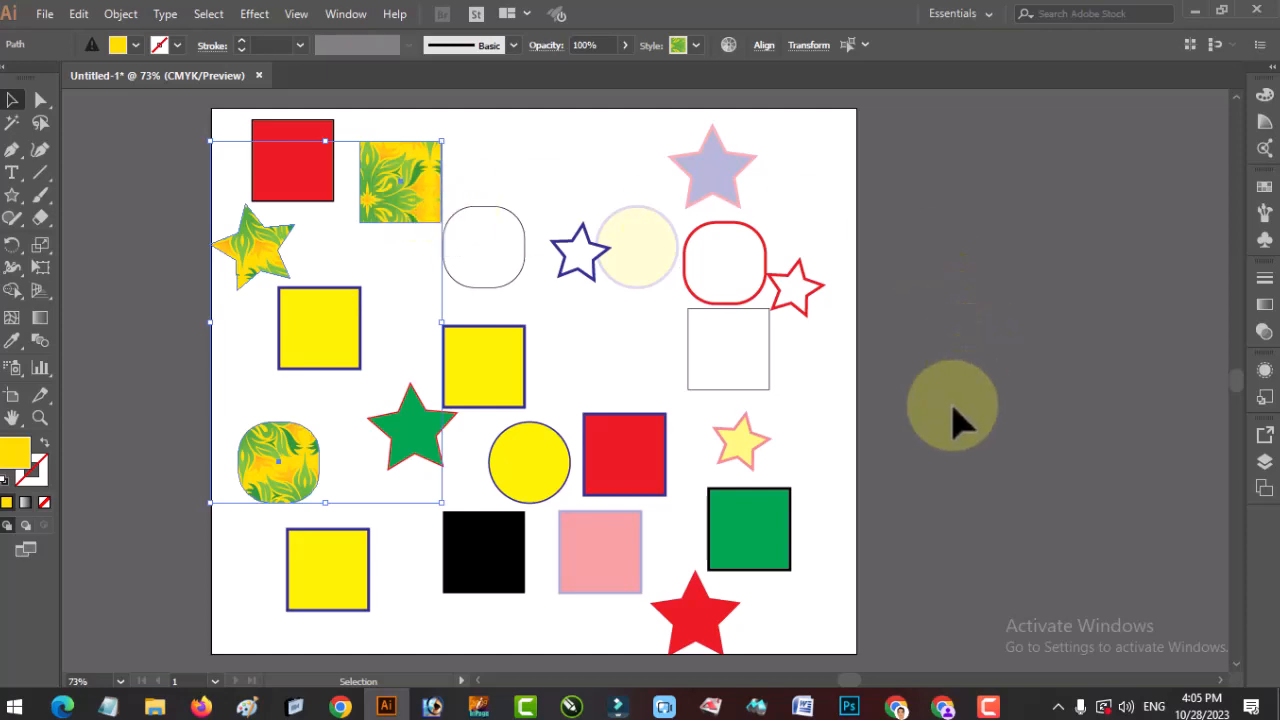
{"action": "mouse_move", "coordinate": [404, 197]}
{"action": "left_mouse_down"}
{"action": "mouse_move", "coordinate": [490, 200]}
{"action": "mouse_move", "coordinate": [386, 206]}
{"action": "mouse_move", "coordinate": [429, 200]}
{"action": "left_mouse_up"}
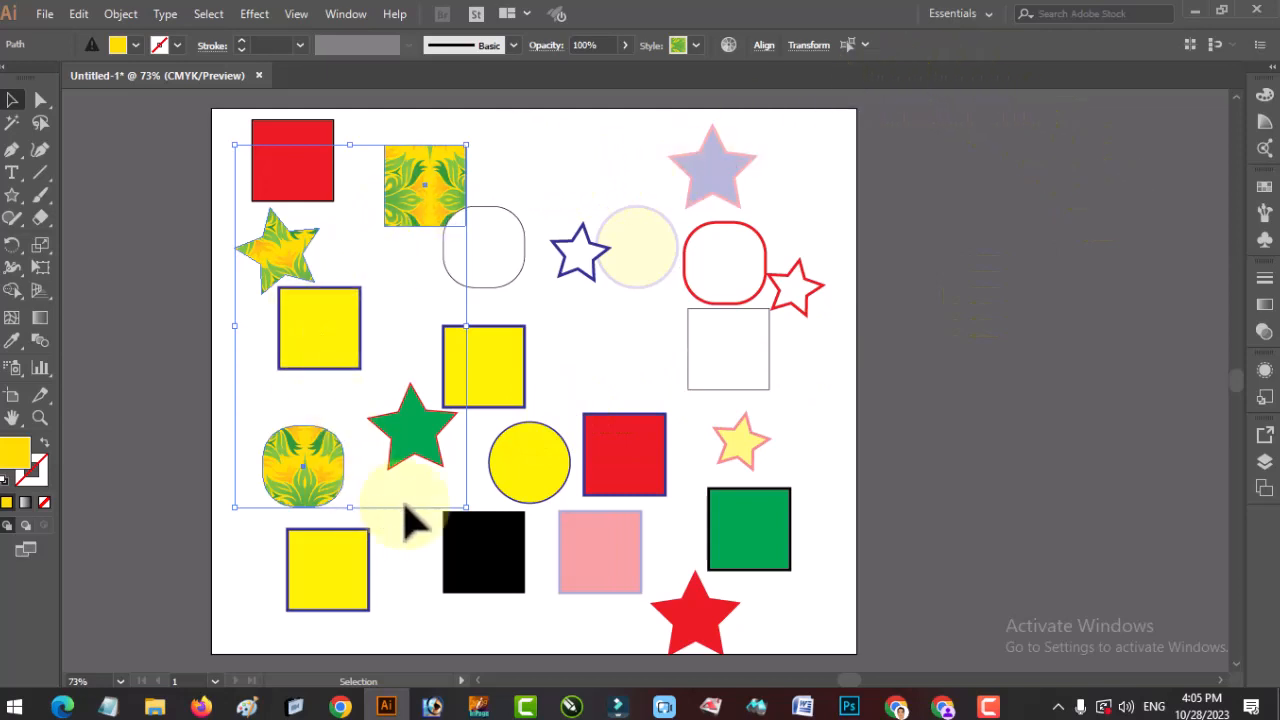
{"action": "left_click", "coordinate": [864, 45]}
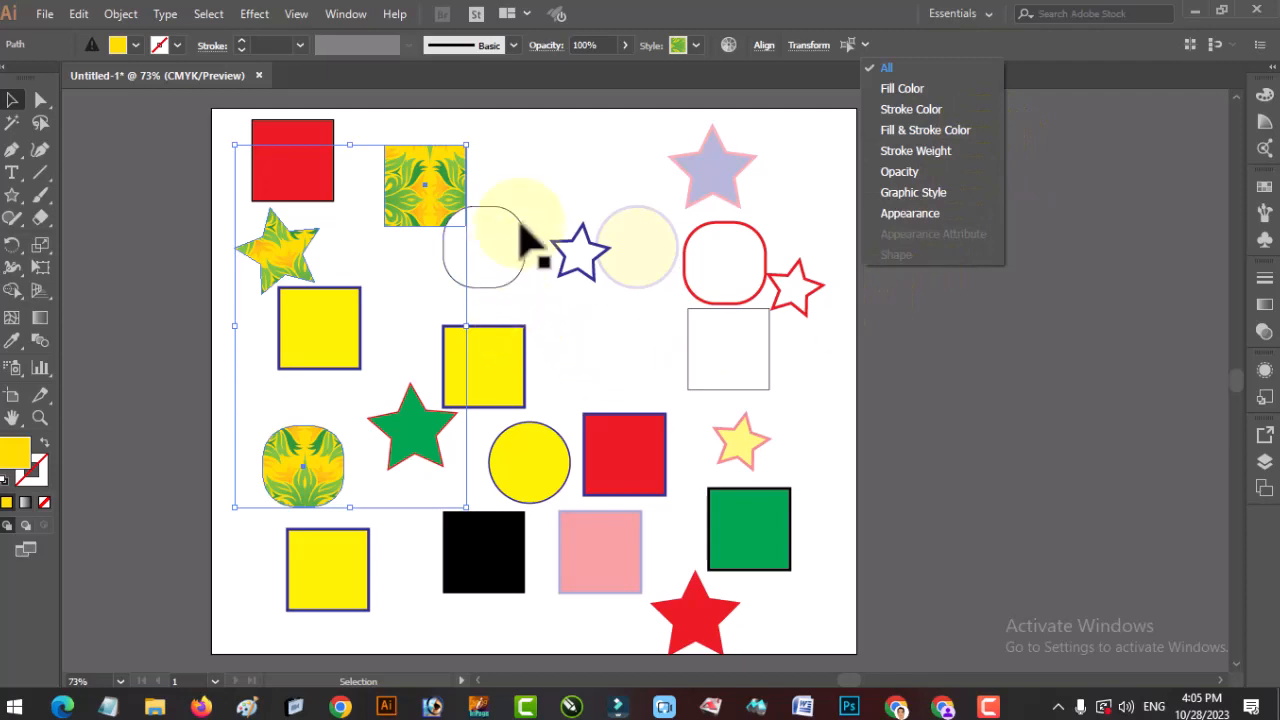
{"action": "left_click", "coordinate": [573, 177]}
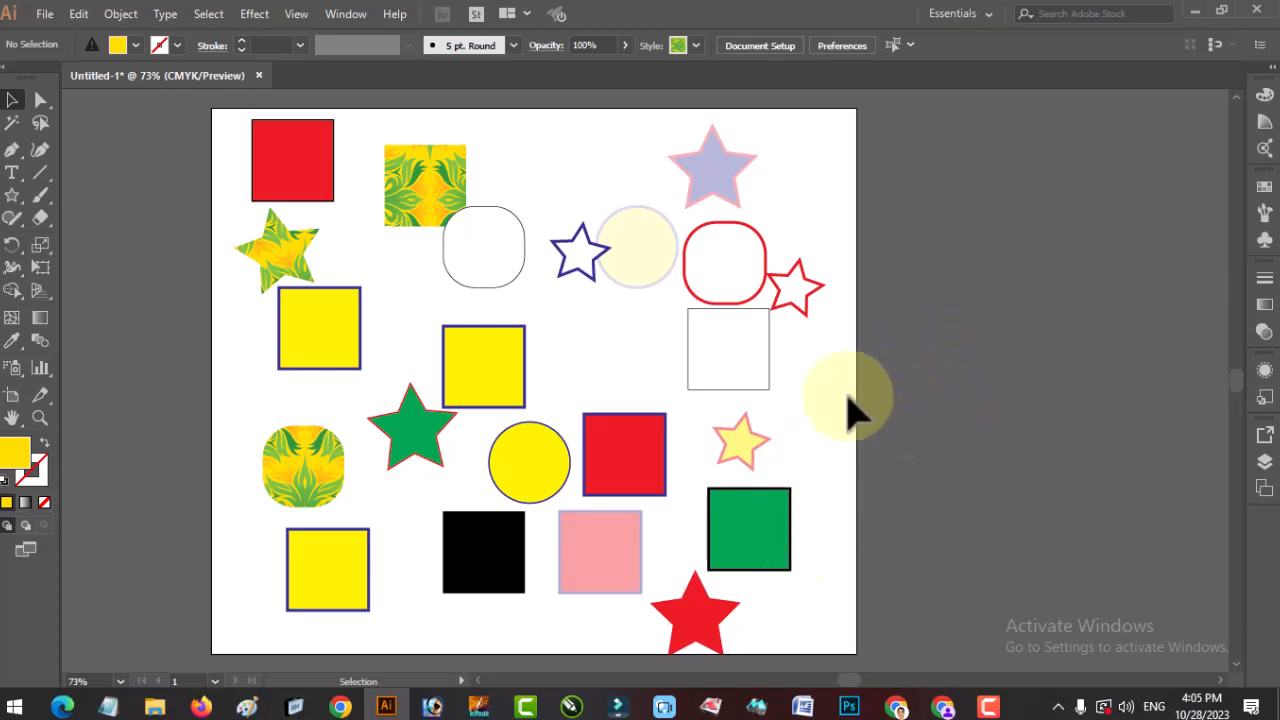
- Select the black-outlined red square, the blue-outlined red square and the red star in turn to compare their fill and stroke
{"action": "left_click", "coordinate": [318, 200]}
{"action": "left_click", "coordinate": [623, 451]}
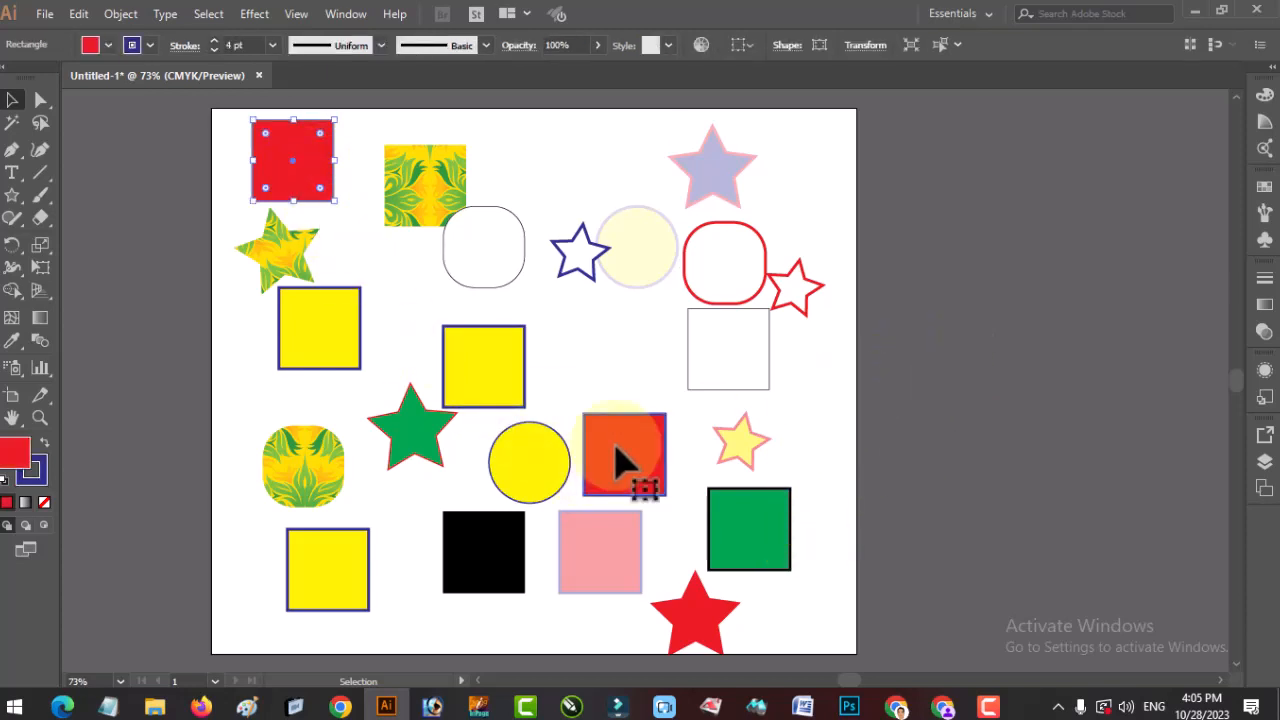
{"action": "left_click", "coordinate": [703, 620]}
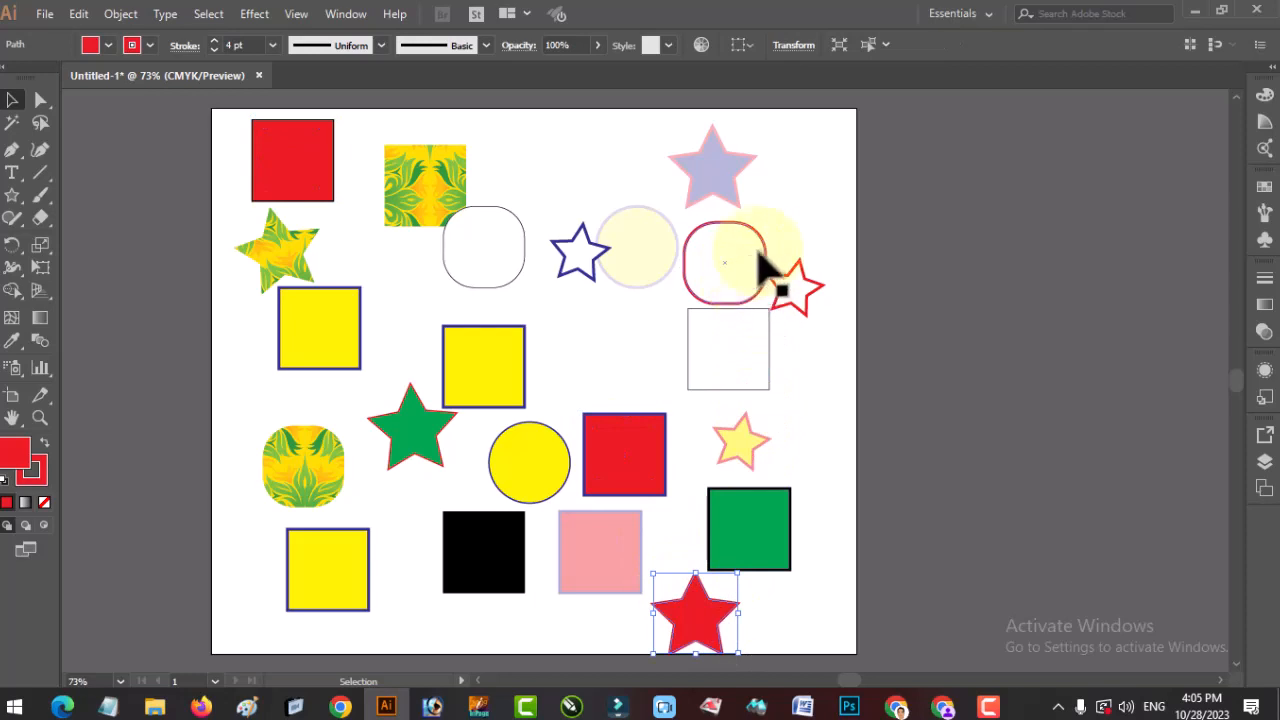
- Move the thin-outlined white rounded square slightly down, fill it with red, and deselect it
{"action": "left_click_drag", "start_coordinate": [514, 280], "coordinate": [529, 314]}
{"action": "left_click", "coordinate": [90, 45]}
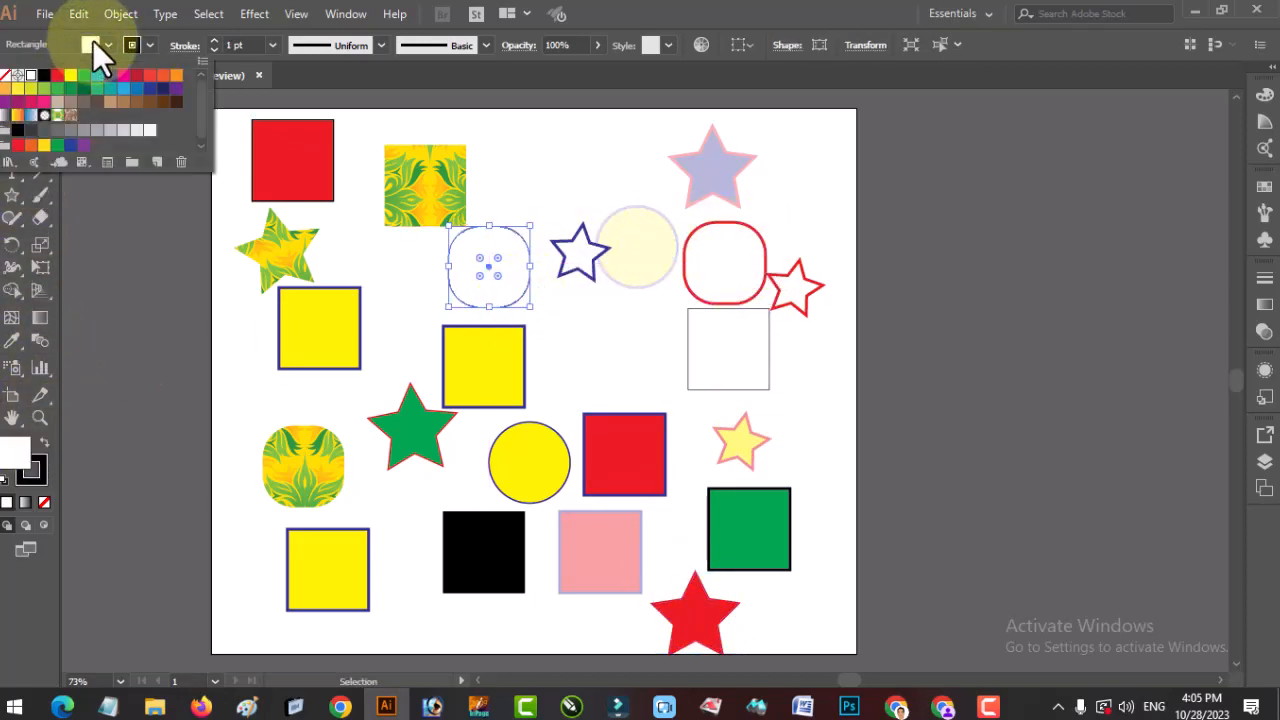
{"action": "left_click", "coordinate": [57, 75]}
{"action": "left_click", "coordinate": [916, 389]}
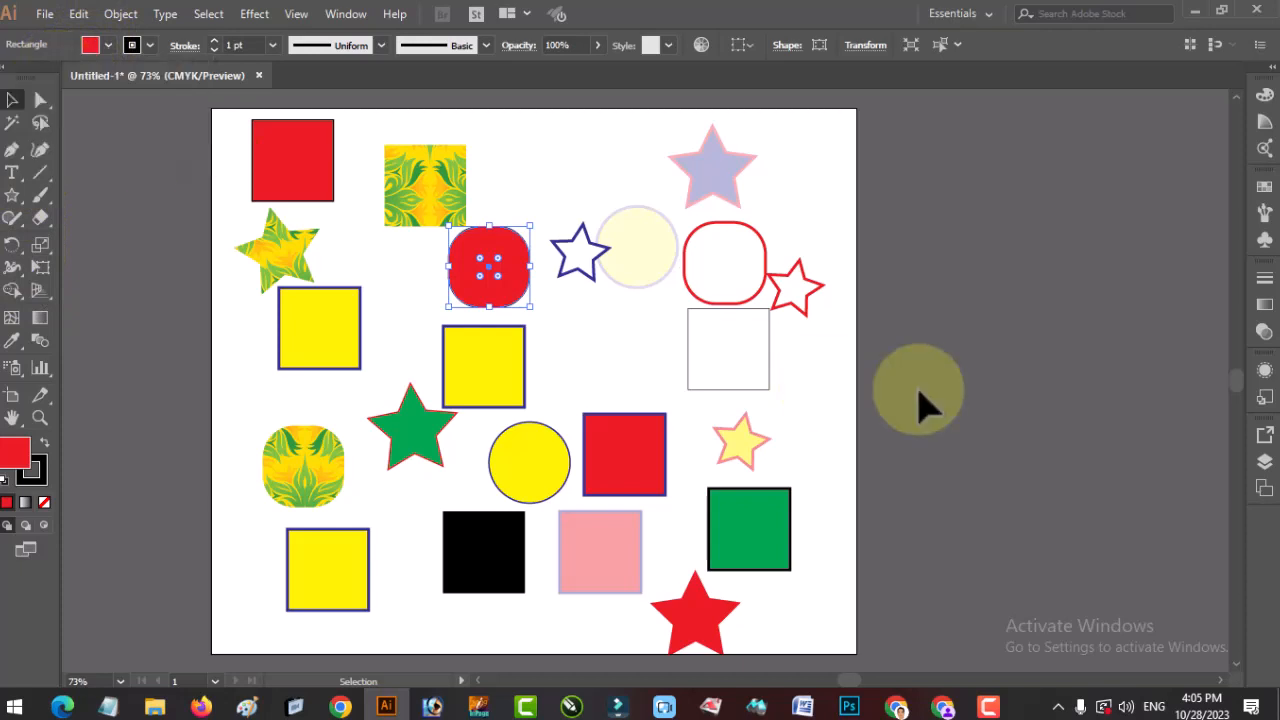
{"action": "left_click", "coordinate": [966, 211]}
- Select every object with the same Fill Color as the red square in the artboard's upper-left corner
{"action": "left_click", "coordinate": [293, 146]}
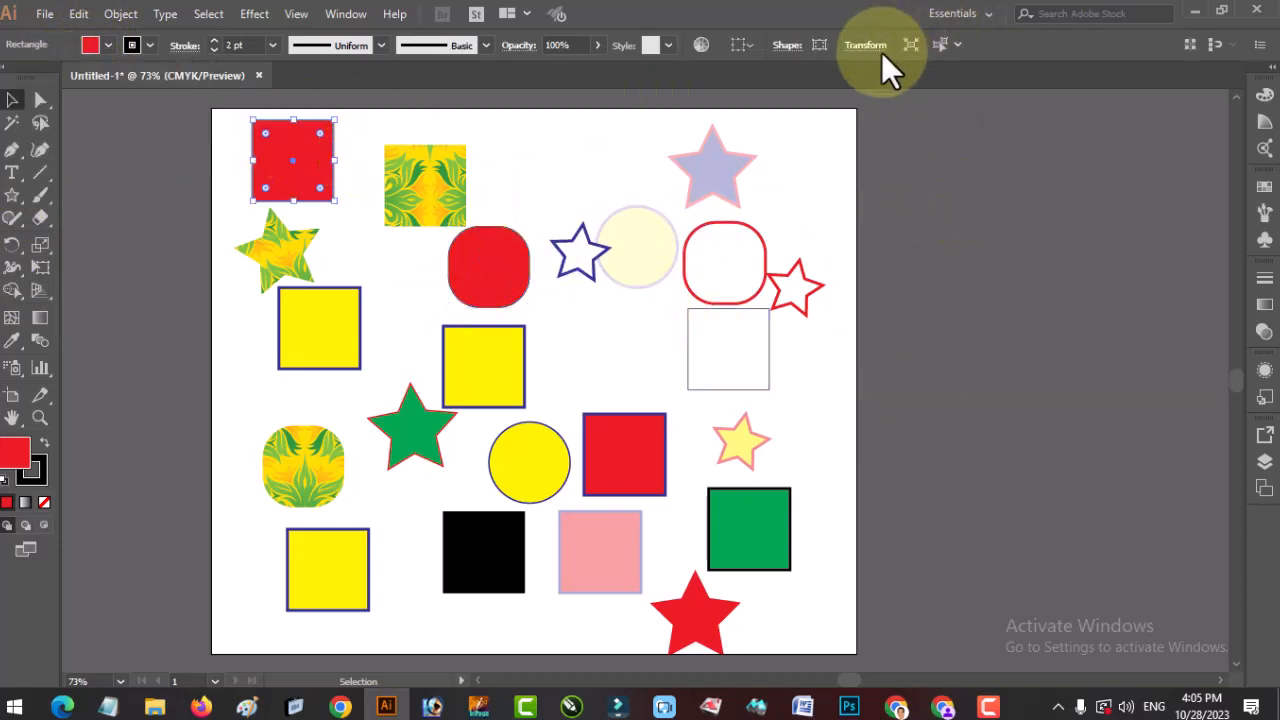
{"action": "left_click", "coordinate": [958, 44]}
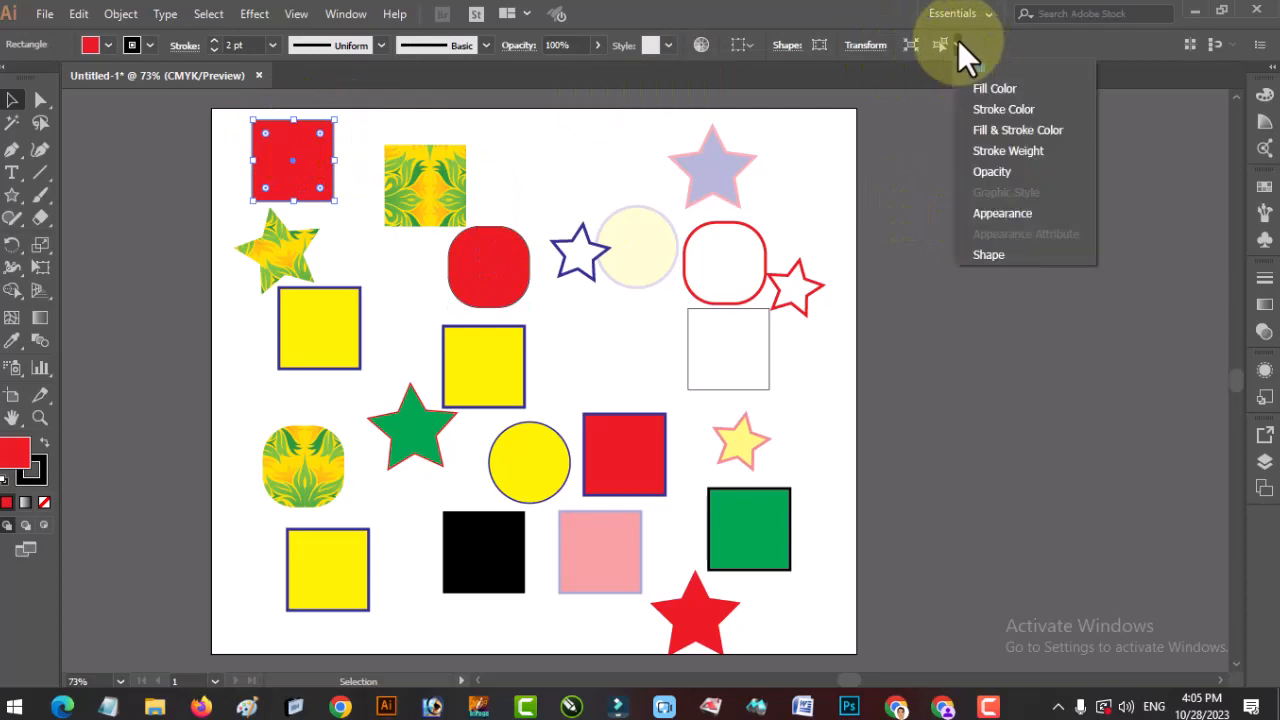
{"action": "left_click", "coordinate": [1001, 89]}
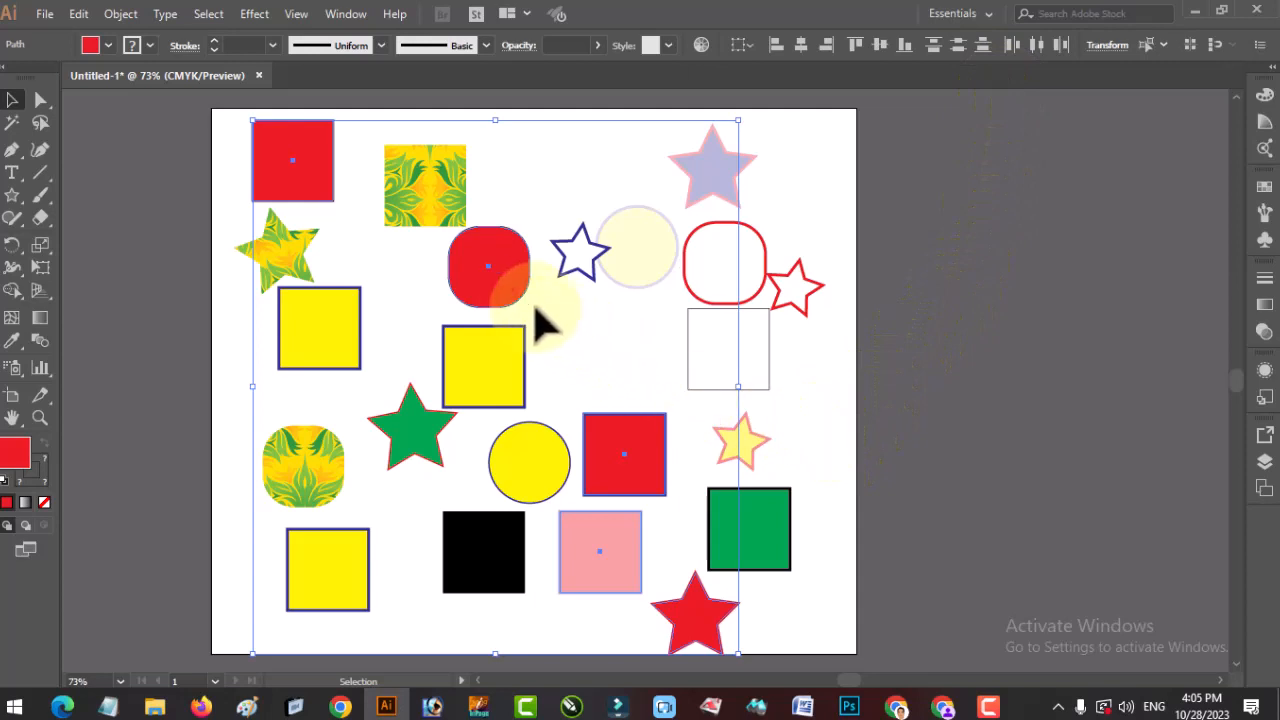
- Move the selected red-filled shapes out past the artboard's right side, bring them back onto it, and deselect them
{"action": "left_click_drag", "start_coordinate": [523, 307], "coordinate": [1026, 288]}
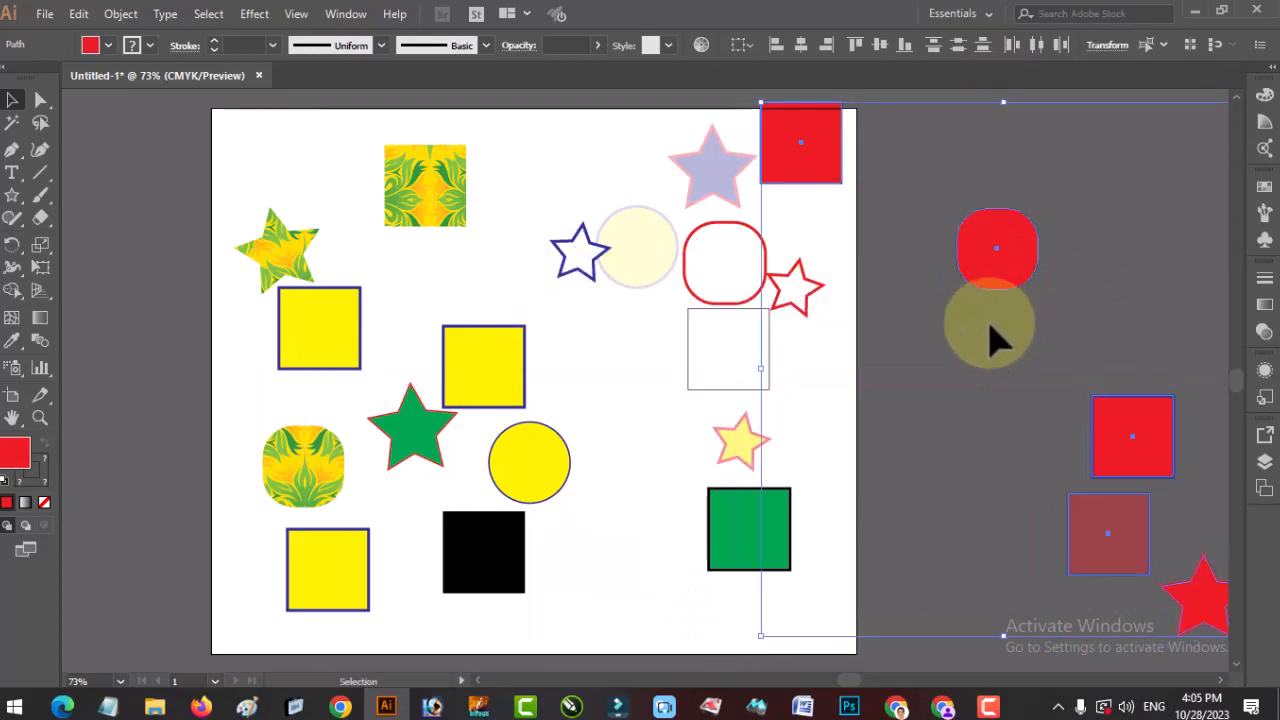
{"action": "left_click_drag", "start_coordinate": [1098, 450], "coordinate": [590, 465]}
{"action": "left_click", "coordinate": [632, 572]}
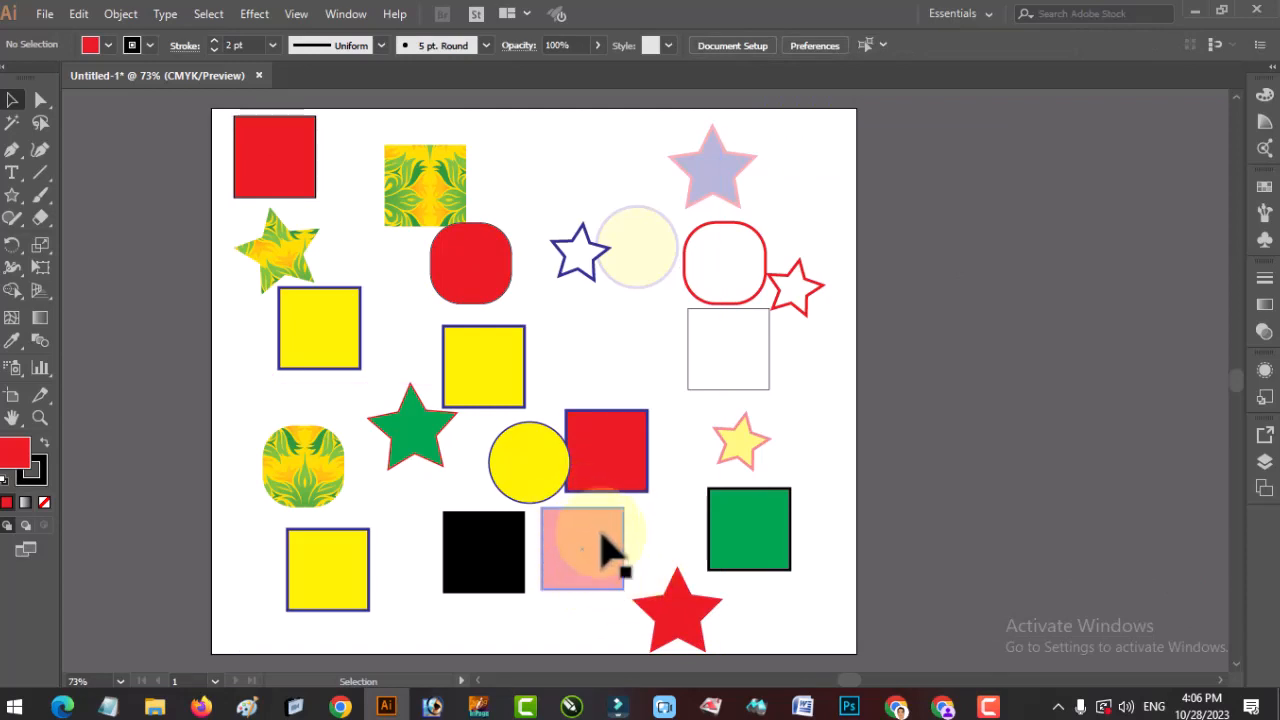
- Move the blue-outlined red square slightly right, review its Select Similar options, and deselect it
{"action": "left_click_drag", "start_coordinate": [622, 488], "coordinate": [638, 488]}
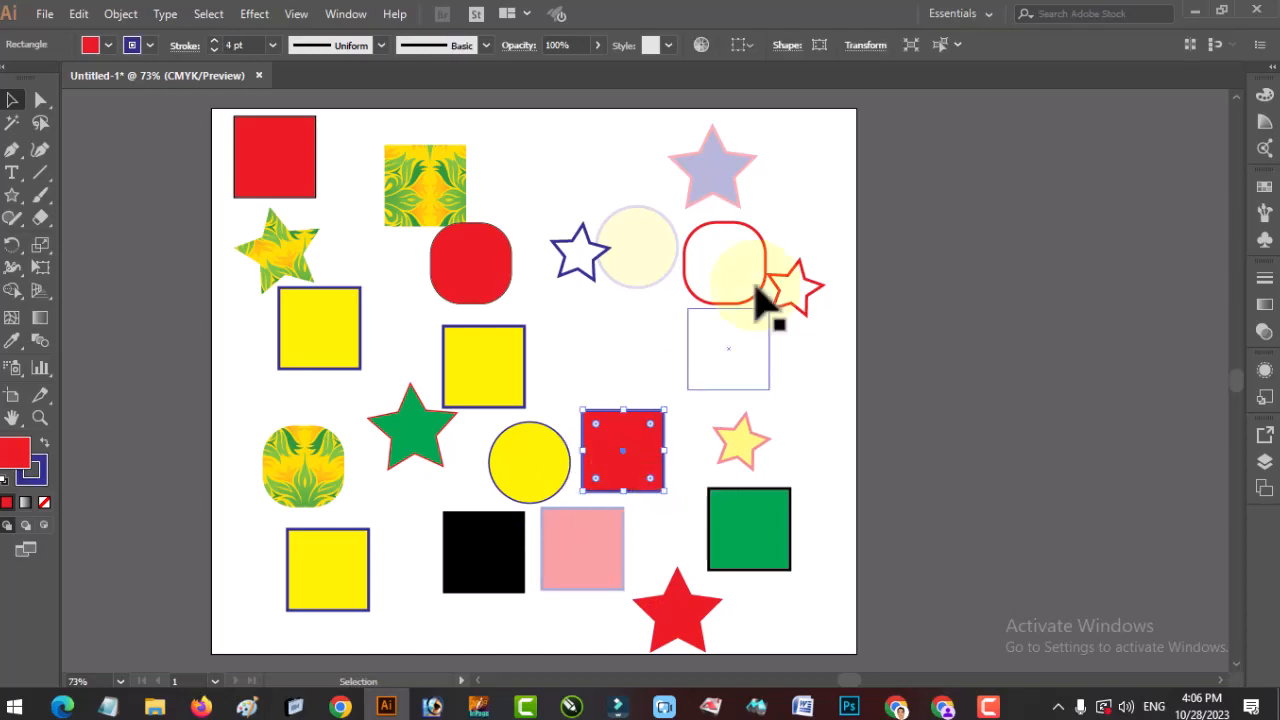
{"action": "left_click", "coordinate": [957, 45]}
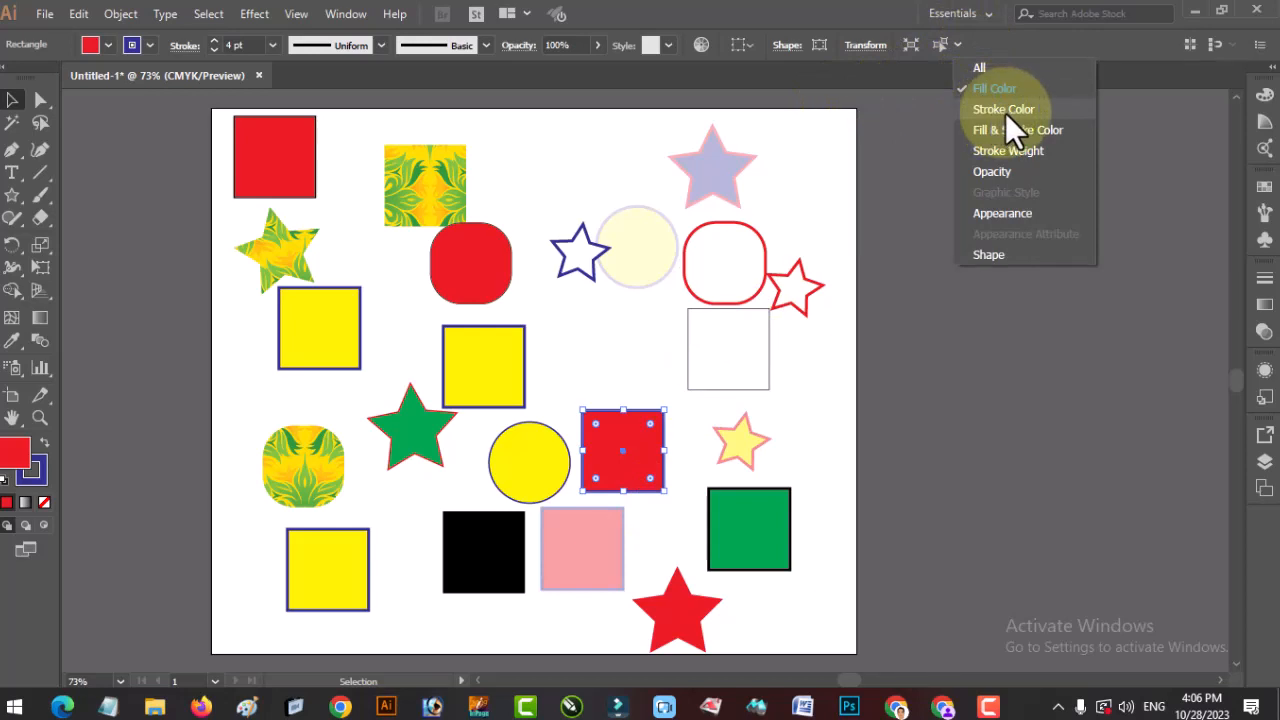
{"action": "left_click", "coordinate": [905, 320]}
{"action": "left_click", "coordinate": [905, 320]}
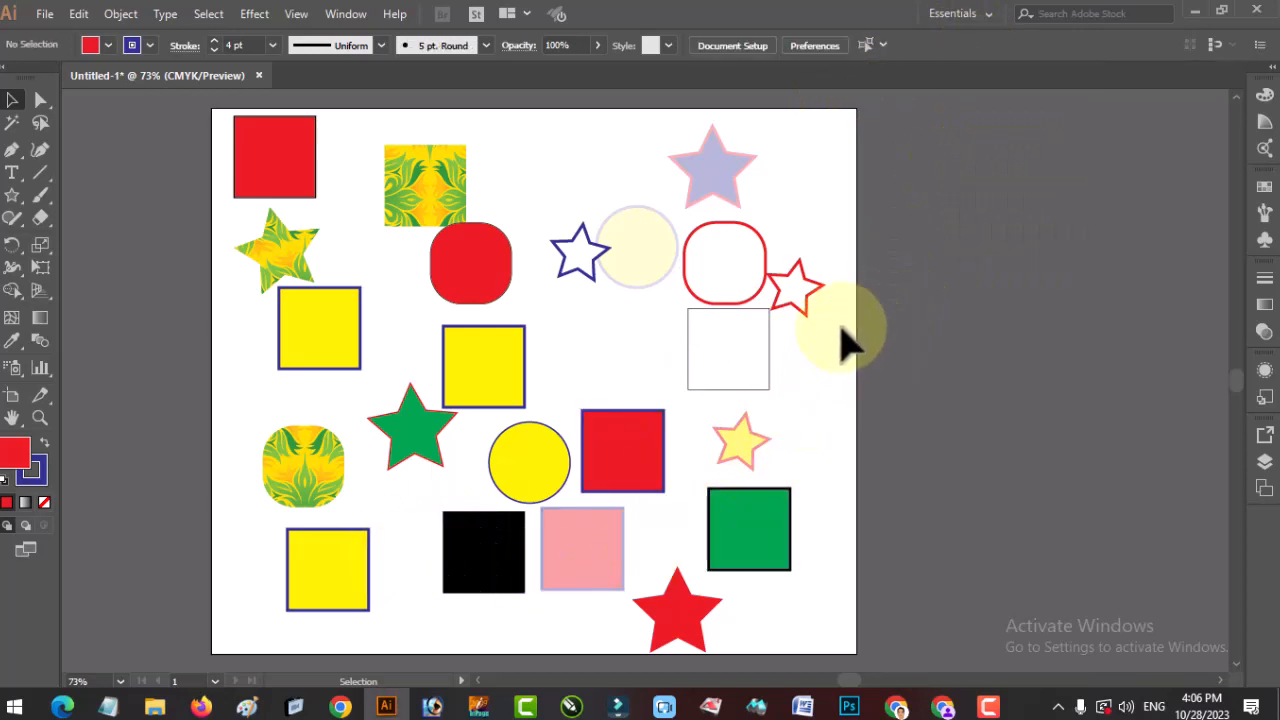
- Select every object with the same Stroke Color as the red-outlined white rounded square
{"action": "left_click", "coordinate": [756, 322]}
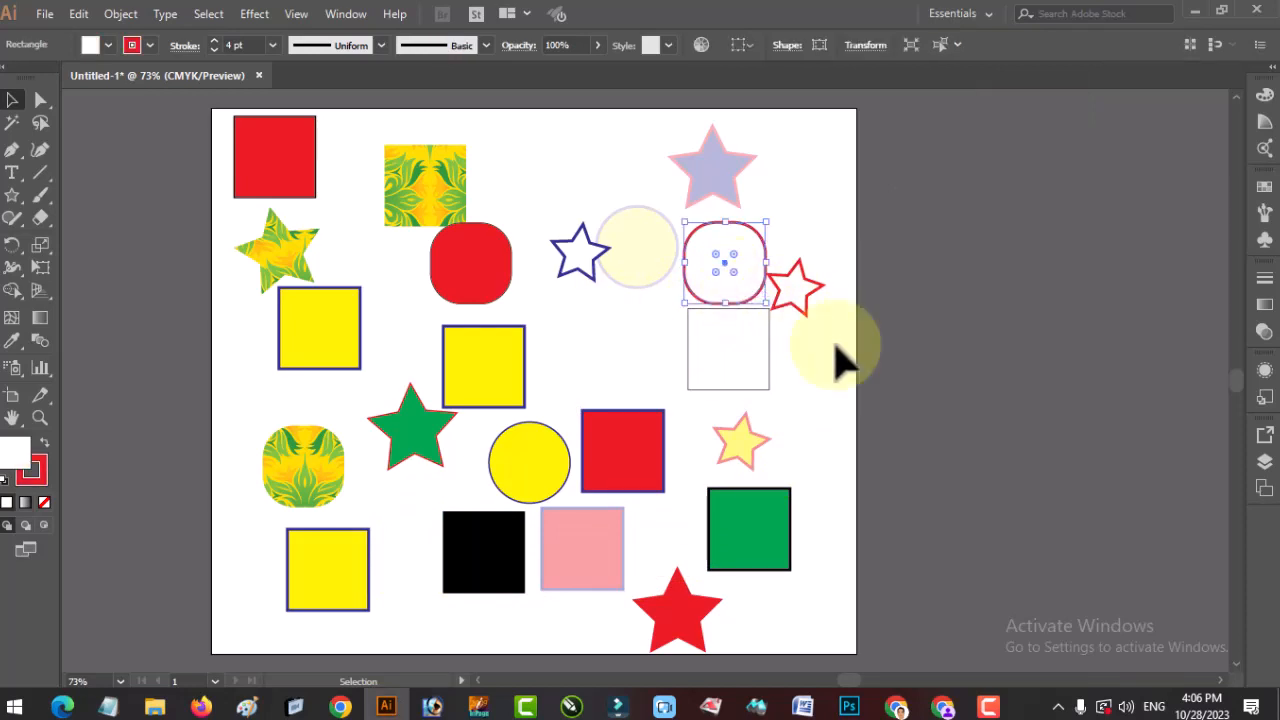
{"action": "left_click", "coordinate": [956, 47]}
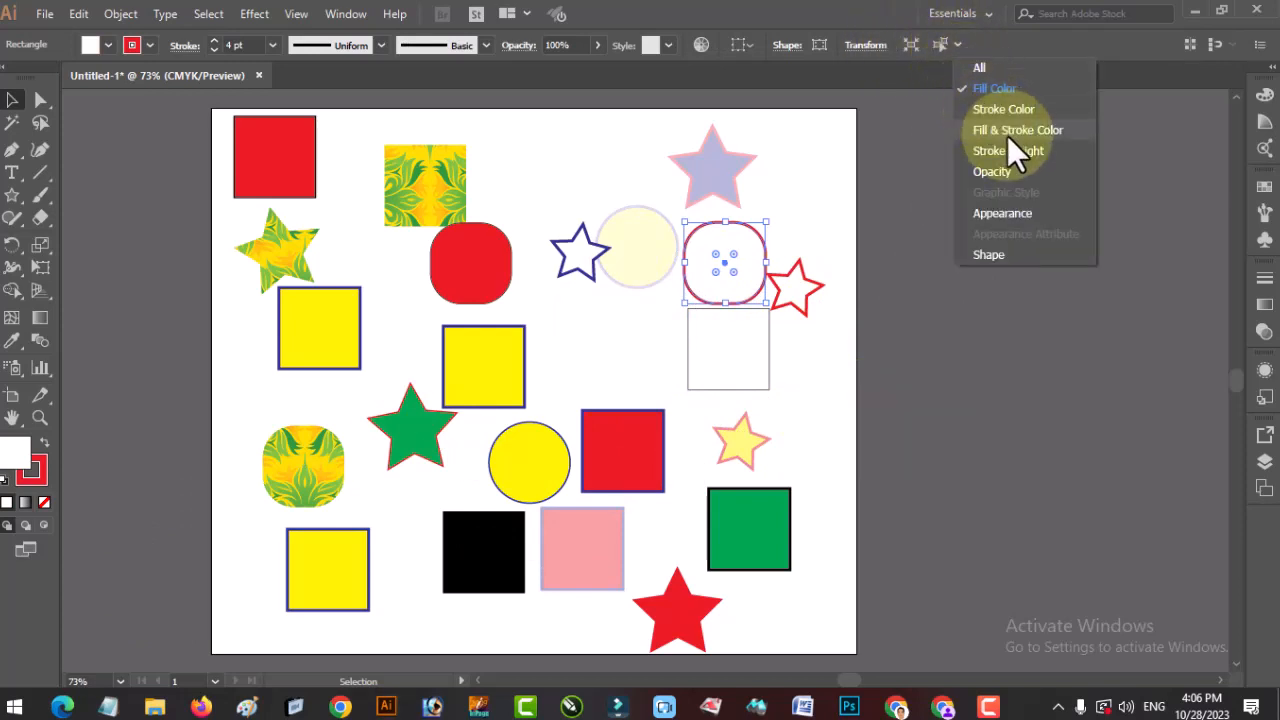
{"action": "left_click", "coordinate": [1005, 110]}
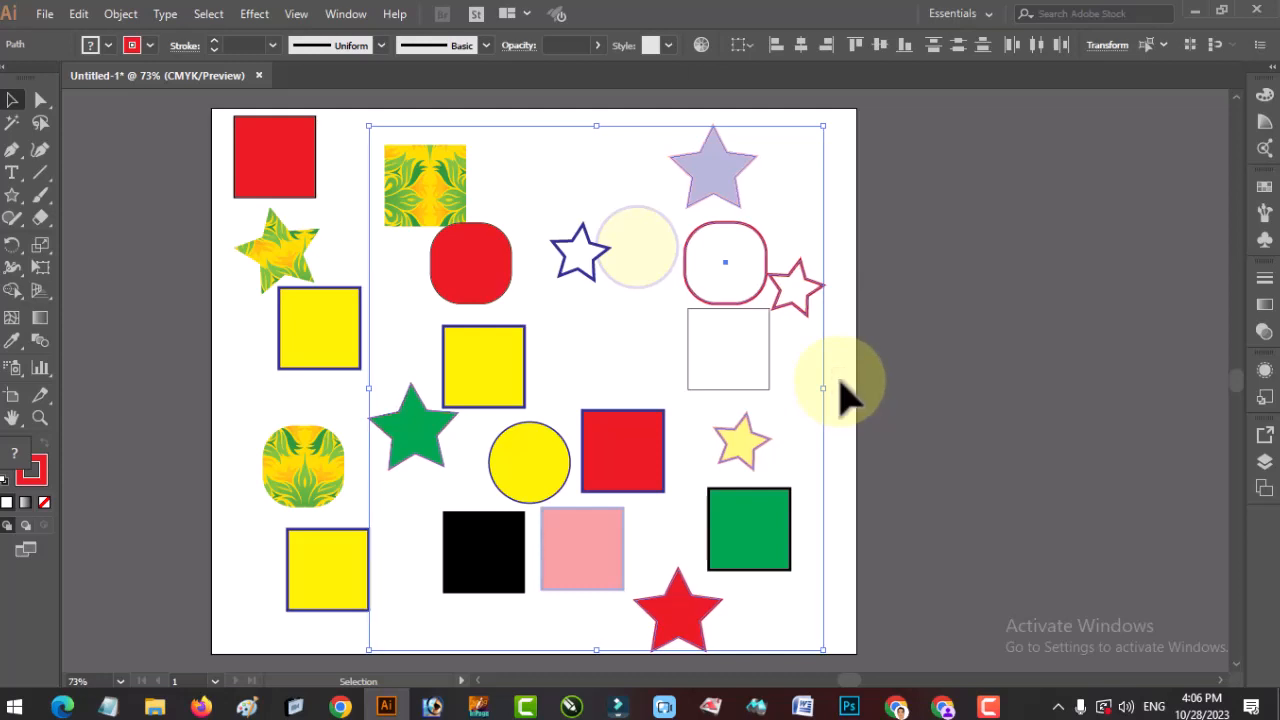
- Nudge the selected red-stroked shapes steadily right until most of them lie beyond the artboard's right edge
{"action": "key", "text": "Right"}
{"action": "key", "text": "Right"}
{"action": "key", "text": "Right"}
{"action": "key", "text": "Right"}
{"action": "key", "text": "Right"}
{"action": "key", "text": "Right"}
{"action": "key", "text": "Right"}
{"action": "key", "text": "Right"}
{"action": "key", "text": "Right"}
{"action": "key", "text": "Right"}
{"action": "key", "text": "Right"}
{"action": "key", "text": "Right"}
{"action": "key", "text": "Right"}
{"action": "key", "text": "Right"}
{"action": "key", "text": "Right"}
{"action": "key", "text": "Right"}
{"action": "key", "text": "Right"}
{"action": "key", "text": "Right"}
{"action": "key", "text": "Right"}
{"action": "key", "text": "Right"}
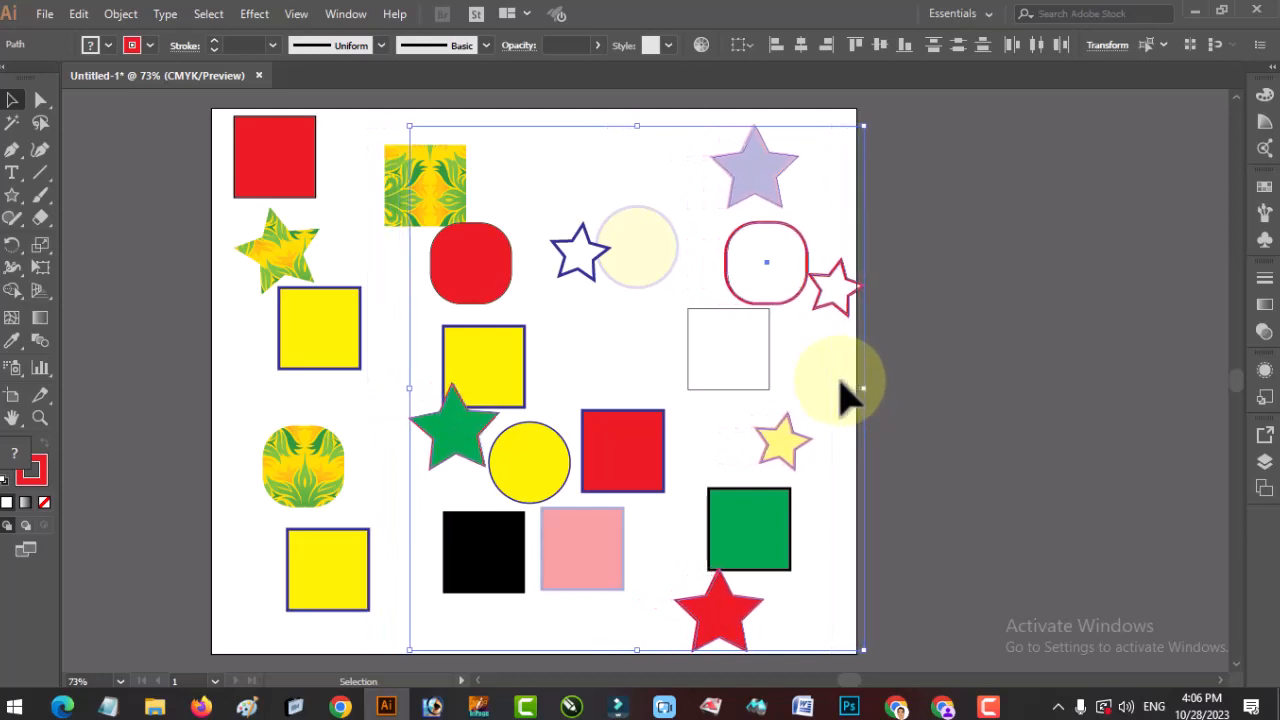
{"action": "key", "text": "Right"}
{"action": "key", "text": "Right"}
{"action": "key", "text": "Right"}
{"action": "key", "text": "Right"}
{"action": "key", "text": "Right"}
{"action": "key", "text": "Right"}
{"action": "key", "text": "Right"}
{"action": "key", "text": "Right"}
{"action": "key", "text": "Right"}
{"action": "key", "text": "Right"}
{"action": "key", "text": "Right"}
{"action": "key", "text": "Right"}
{"action": "key", "text": "Right"}
{"action": "key", "text": "Right"}
{"action": "key", "text": "Right"}
{"action": "key", "text": "Right"}
{"action": "key", "text": "Right"}
{"action": "key", "text": "Right"}
{"action": "key", "text": "Right"}
{"action": "key", "text": "Right"}
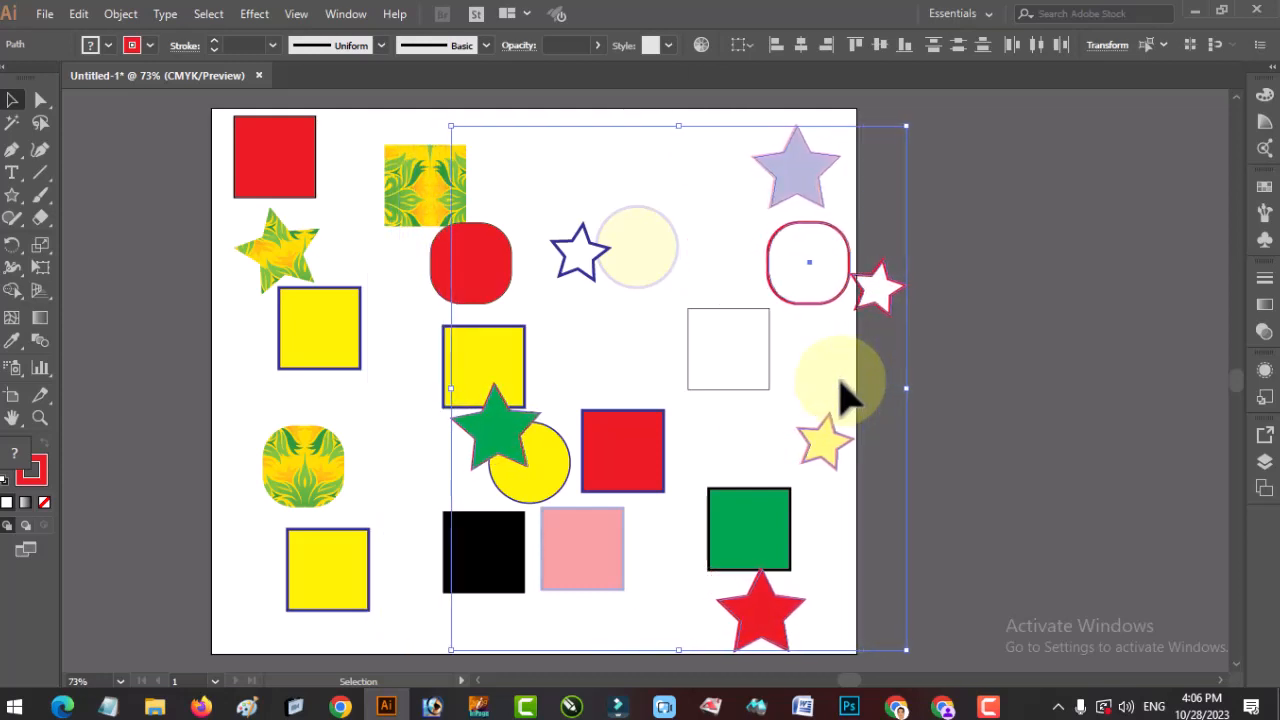
{"action": "key", "text": "Right"}
{"action": "key", "text": "Right"}
{"action": "key", "text": "Right"}
{"action": "key", "text": "Right"}
{"action": "key", "text": "Right"}
{"action": "key", "text": "Right"}
{"action": "key", "text": "Right"}
{"action": "key", "text": "Right"}
{"action": "key", "text": "Right"}
{"action": "key", "text": "Right"}
{"action": "key", "text": "Right"}
{"action": "key", "text": "Right"}
{"action": "key", "text": "Right"}
{"action": "key", "text": "Right"}
{"action": "key", "text": "Right"}
{"action": "key", "text": "Right"}
{"action": "key", "text": "Right"}
{"action": "key", "text": "Right"}
{"action": "key", "text": "Right"}
{"action": "key", "text": "Right"}
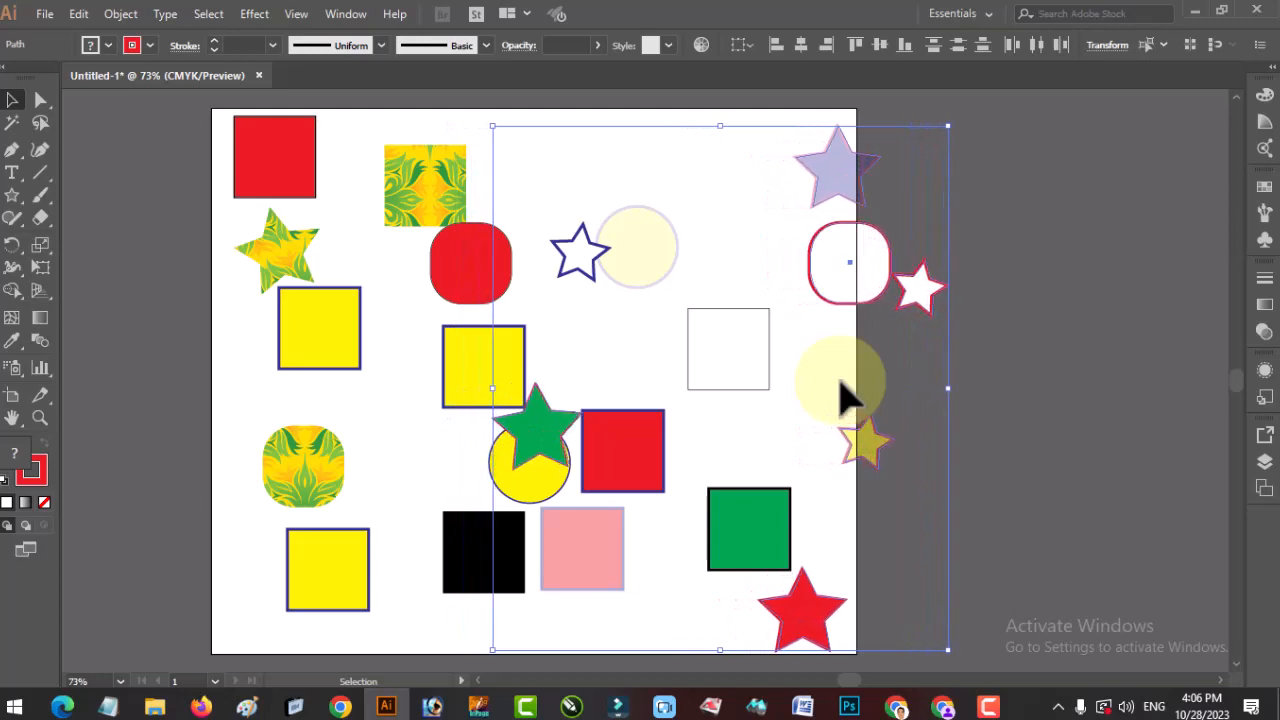
{"action": "key", "text": "Right"}
{"action": "key", "text": "Right"}
{"action": "key", "text": "Right"}
{"action": "key", "text": "Right"}
{"action": "key", "text": "Right"}
{"action": "key", "text": "Right"}
{"action": "key", "text": "Right"}
{"action": "key", "text": "Right"}
{"action": "key", "text": "Right"}
{"action": "key", "text": "Right"}
{"action": "key", "text": "Right"}
{"action": "key", "text": "Right"}
{"action": "key", "text": "Right"}
{"action": "key", "text": "Right"}
{"action": "key", "text": "Right"}
{"action": "key", "text": "Right"}
{"action": "key", "text": "Right"}
{"action": "key", "text": "Right"}
{"action": "key", "text": "Right"}
{"action": "key", "text": "Right"}
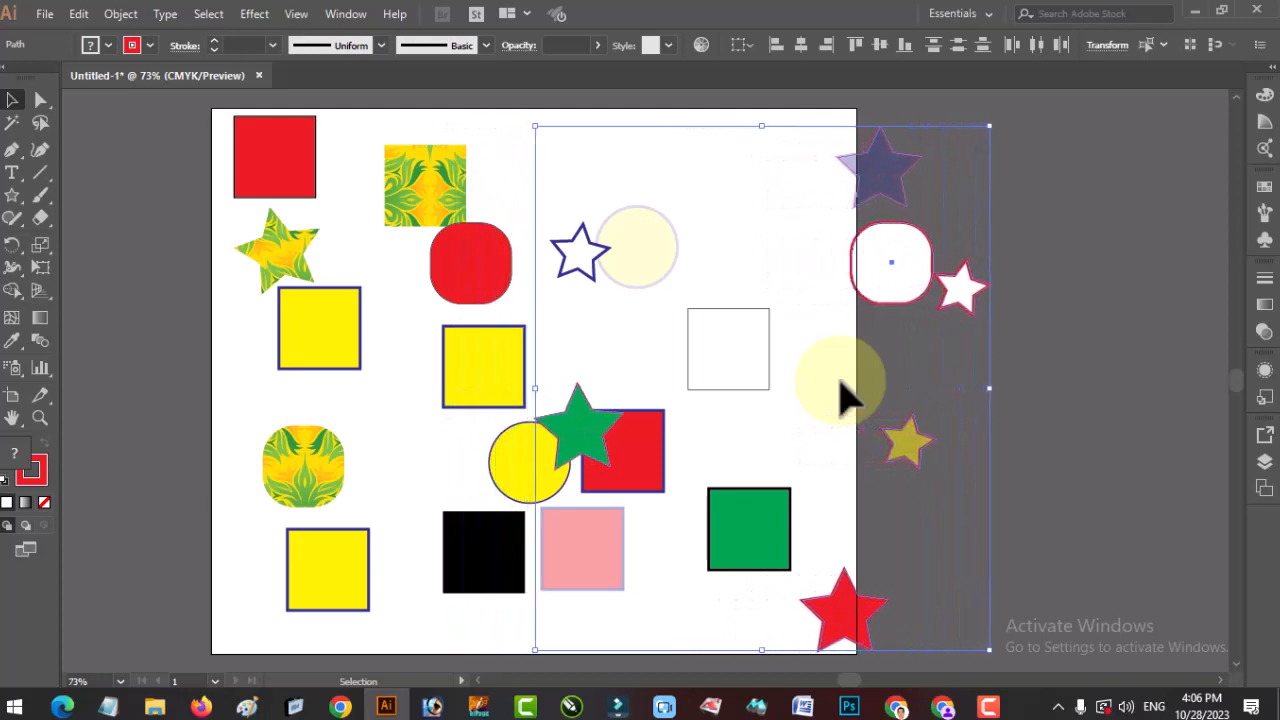
{"action": "key", "text": "Right"}
{"action": "key", "text": "Right"}
{"action": "key", "text": "Right"}
{"action": "key", "text": "Right"}
{"action": "key", "text": "Right"}
{"action": "key", "text": "Right"}
{"action": "key", "text": "Right"}
{"action": "key", "text": "Right"}
{"action": "key", "text": "Right"}
{"action": "key", "text": "Right"}
{"action": "key", "text": "Right"}
{"action": "key", "text": "Right"}
{"action": "key", "text": "Right"}
{"action": "key", "text": "Right"}
{"action": "key", "text": "Right"}
{"action": "key", "text": "Right"}
{"action": "key", "text": "Right"}
{"action": "key", "text": "Right"}
{"action": "key", "text": "Right"}
{"action": "key", "text": "Right"}
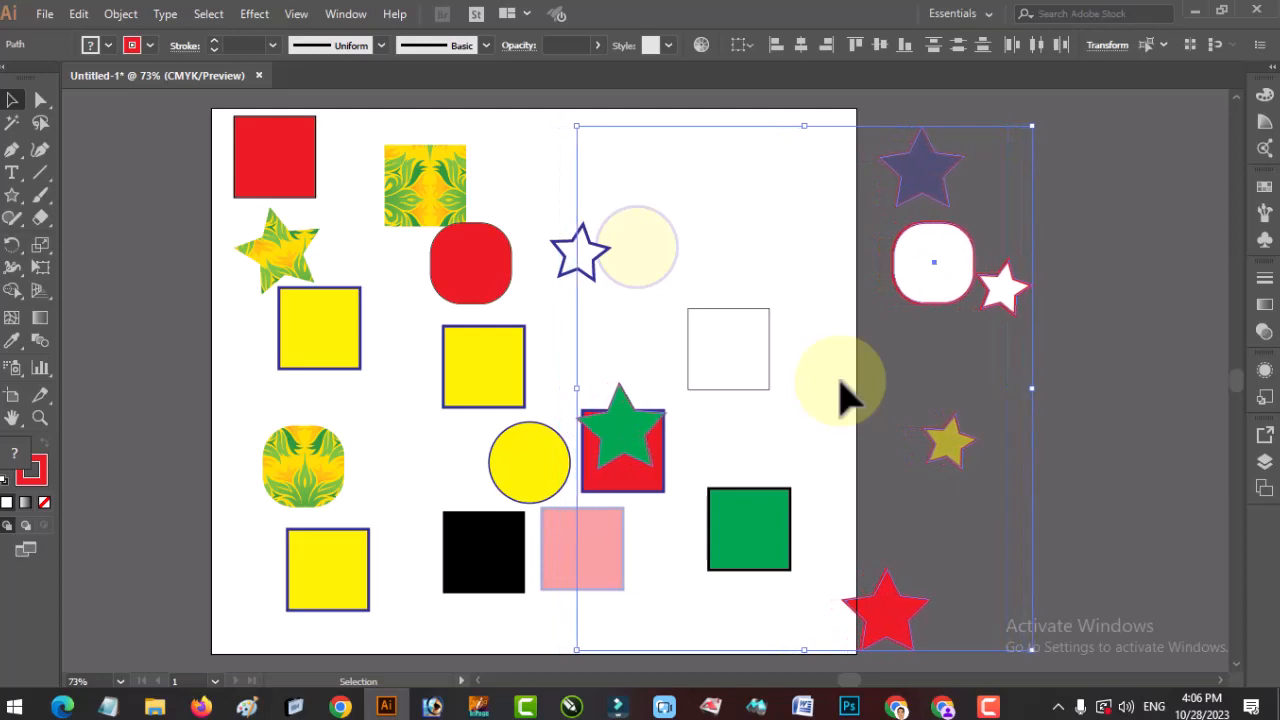
- Nudge the selected red-stroked shapes farther right off the artboard, move them back onto it, and deselect them
{"action": "key", "text": "Right"}
{"action": "key", "text": "Right"}
{"action": "key", "text": "Right"}
{"action": "key", "text": "Right"}
{"action": "key", "text": "Right"}
{"action": "key", "text": "Right"}
{"action": "key", "text": "Right"}
{"action": "key", "text": "Right"}
{"action": "key", "text": "Right"}
{"action": "key", "text": "Right"}
{"action": "key", "text": "Right"}
{"action": "key", "text": "Right"}
{"action": "key", "text": "Right"}
{"action": "key", "text": "Right"}
{"action": "key", "text": "Right"}
{"action": "key", "text": "Right"}
{"action": "key", "text": "Right"}
{"action": "key", "text": "Right"}
{"action": "key", "text": "Right"}
{"action": "key", "text": "Right"}
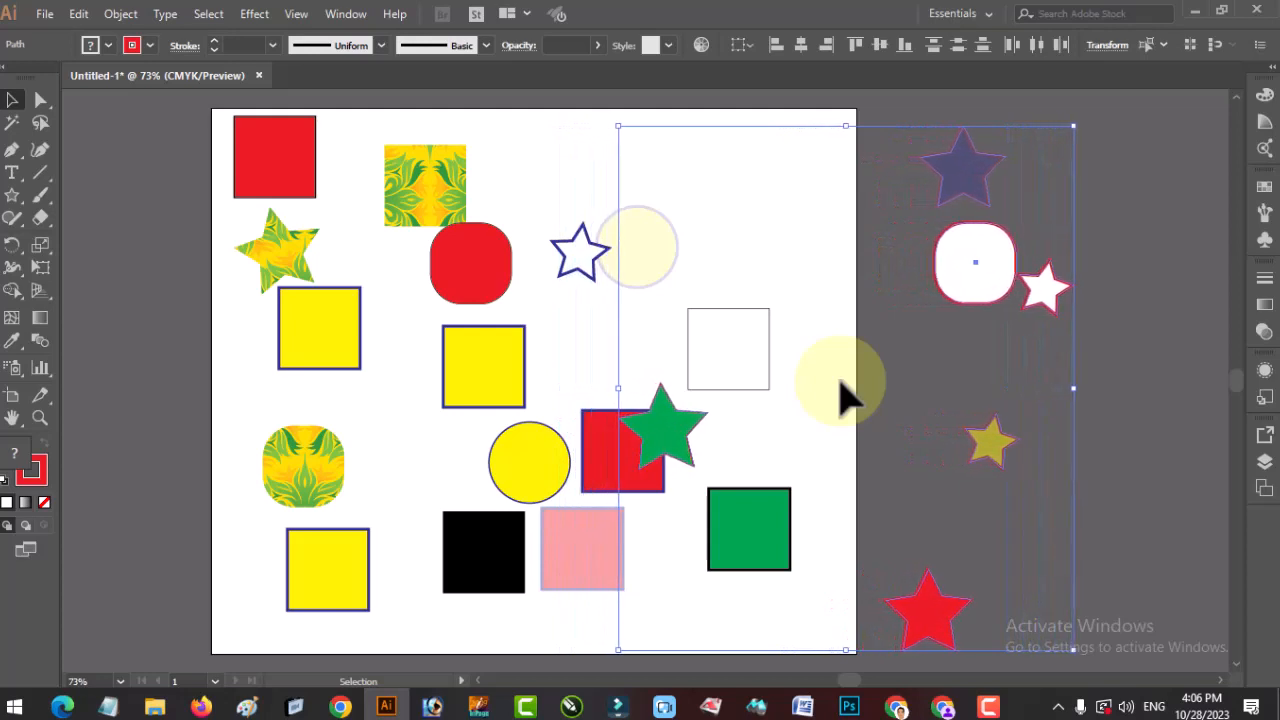
{"action": "key", "text": "Right"}
{"action": "key", "text": "Right"}
{"action": "key", "text": "Right"}
{"action": "key", "text": "Right"}
{"action": "key", "text": "Right"}
{"action": "key", "text": "Right"}
{"action": "key", "text": "Right"}
{"action": "key", "text": "Right"}
{"action": "key", "text": "Right"}
{"action": "key", "text": "Right"}
{"action": "key", "text": "Right"}
{"action": "key", "text": "Right"}
{"action": "key", "text": "Right"}
{"action": "key", "text": "Right"}
{"action": "key", "text": "Right"}
{"action": "key", "text": "Right"}
{"action": "key", "text": "Right"}
{"action": "key", "text": "Right"}
{"action": "key", "text": "Right"}
{"action": "key", "text": "Right"}
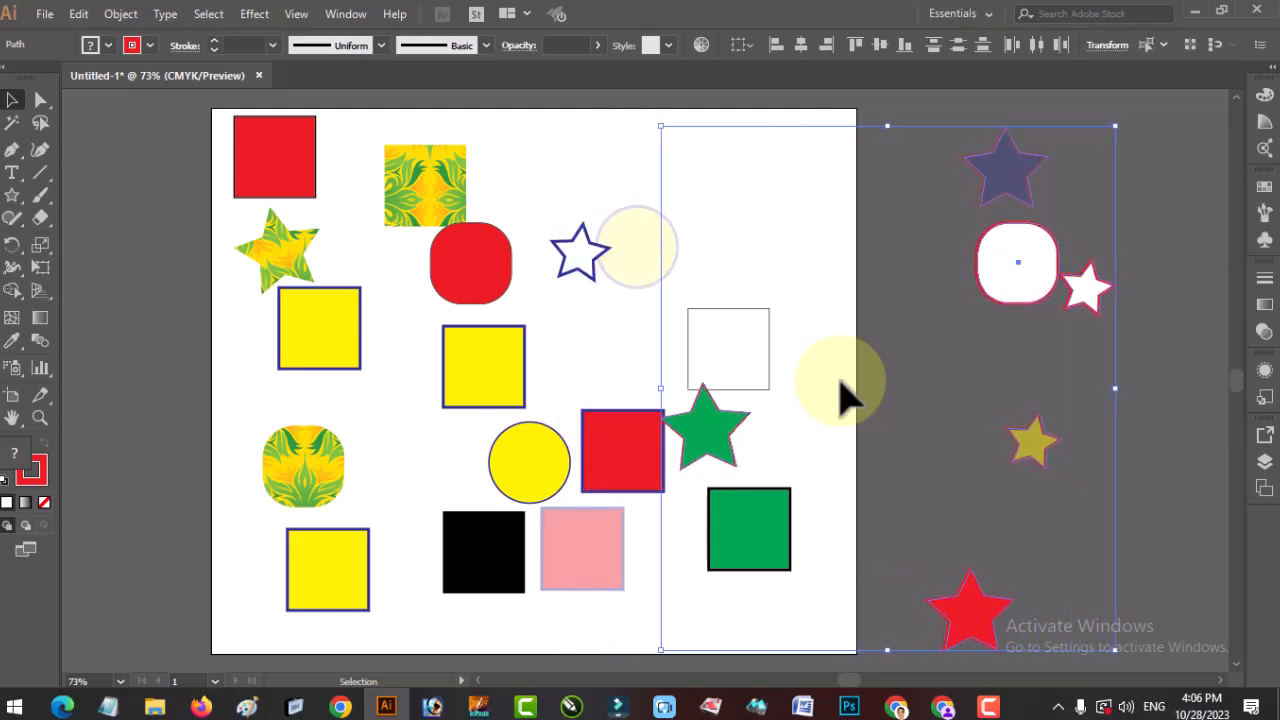
{"action": "key", "text": "Right"}
{"action": "key", "text": "Right"}
{"action": "key", "text": "Right"}
{"action": "key", "text": "Right"}
{"action": "key", "text": "Right"}
{"action": "key", "text": "Right"}
{"action": "key", "text": "Right"}
{"action": "left_click_drag", "start_coordinate": [997, 280], "coordinate": [656, 272]}
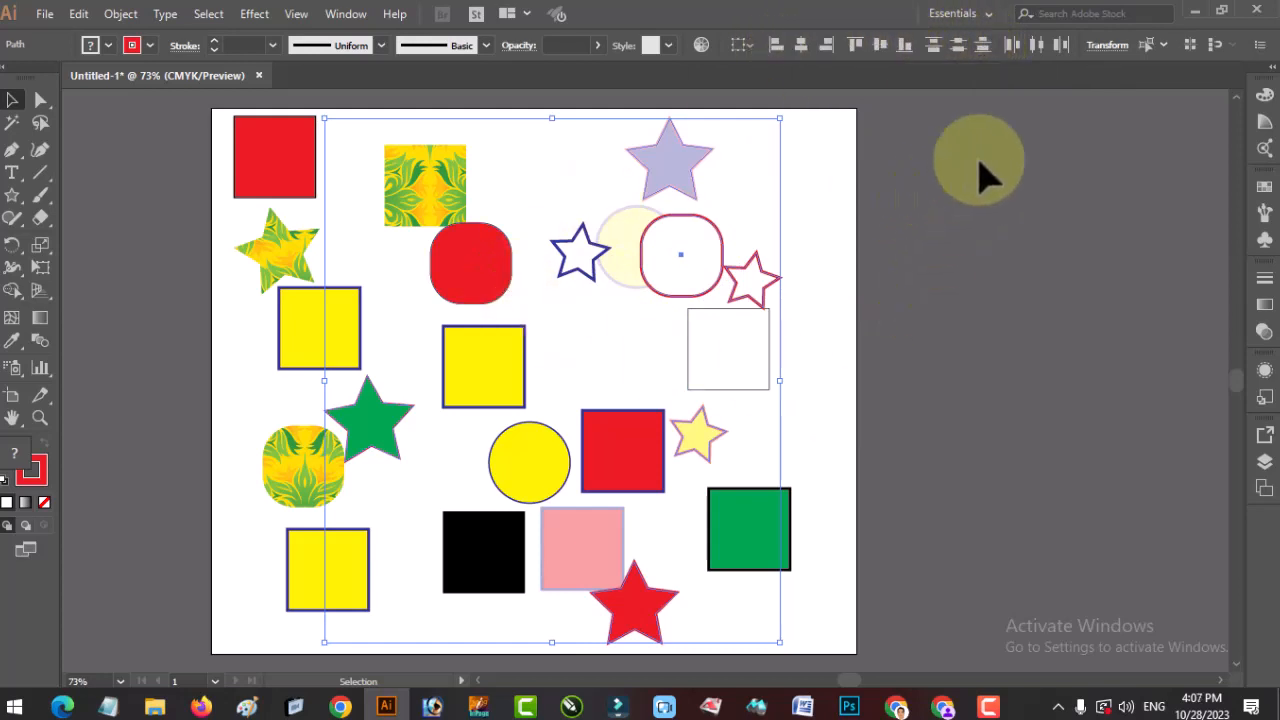
{"action": "left_click", "coordinate": [882, 238]}
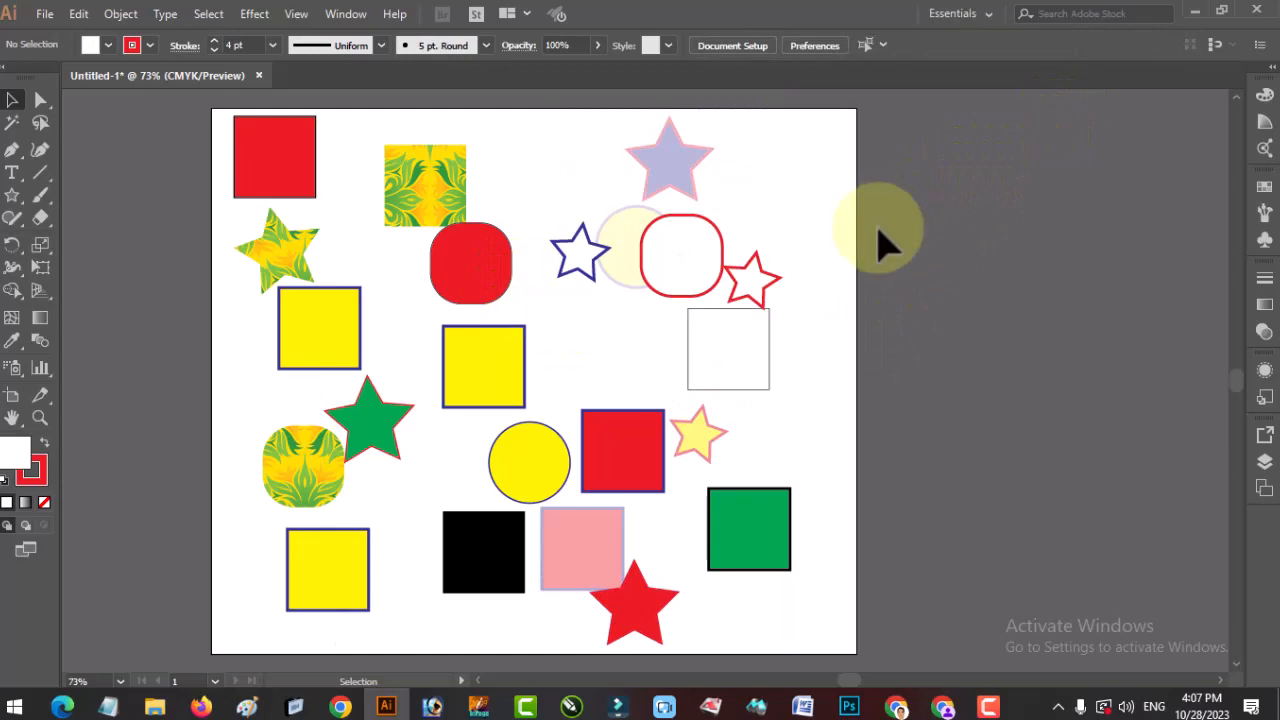
- Select every object matching the Fill & Stroke Color of the artboard's upper-left red square, and shift the selection slightly
{"action": "left_click", "coordinate": [882, 45]}
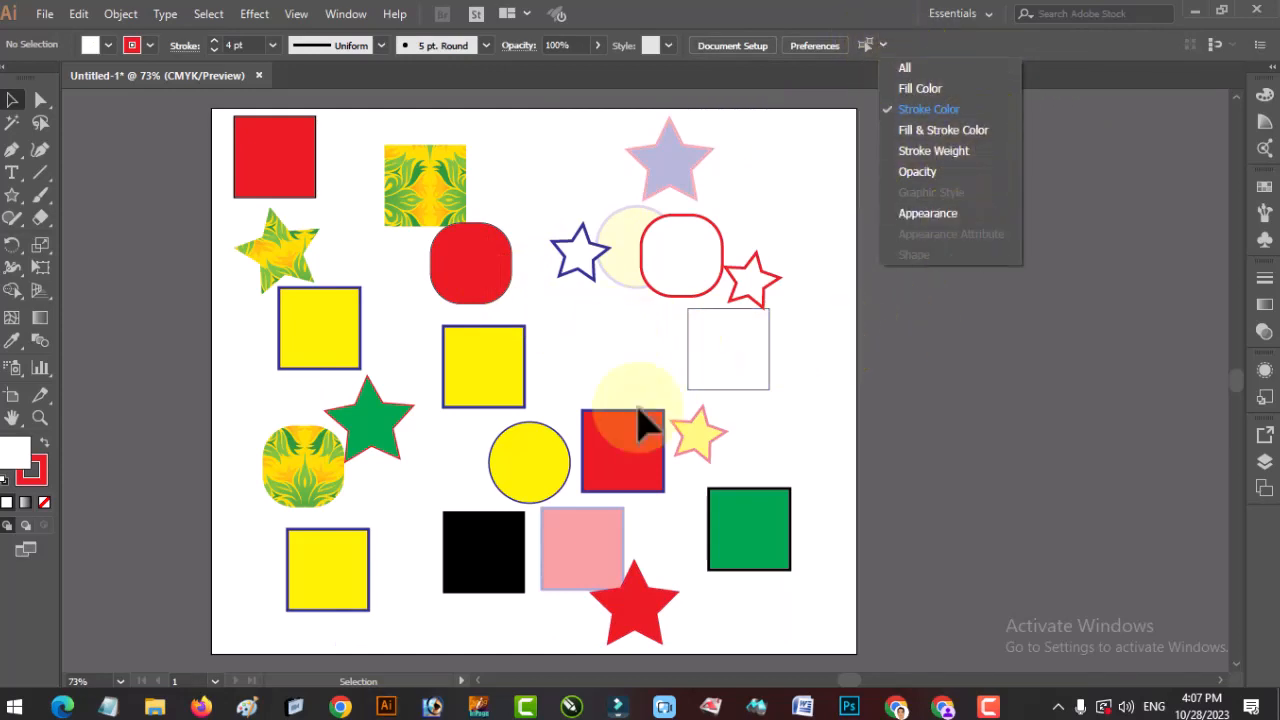
{"action": "left_click", "coordinate": [286, 157]}
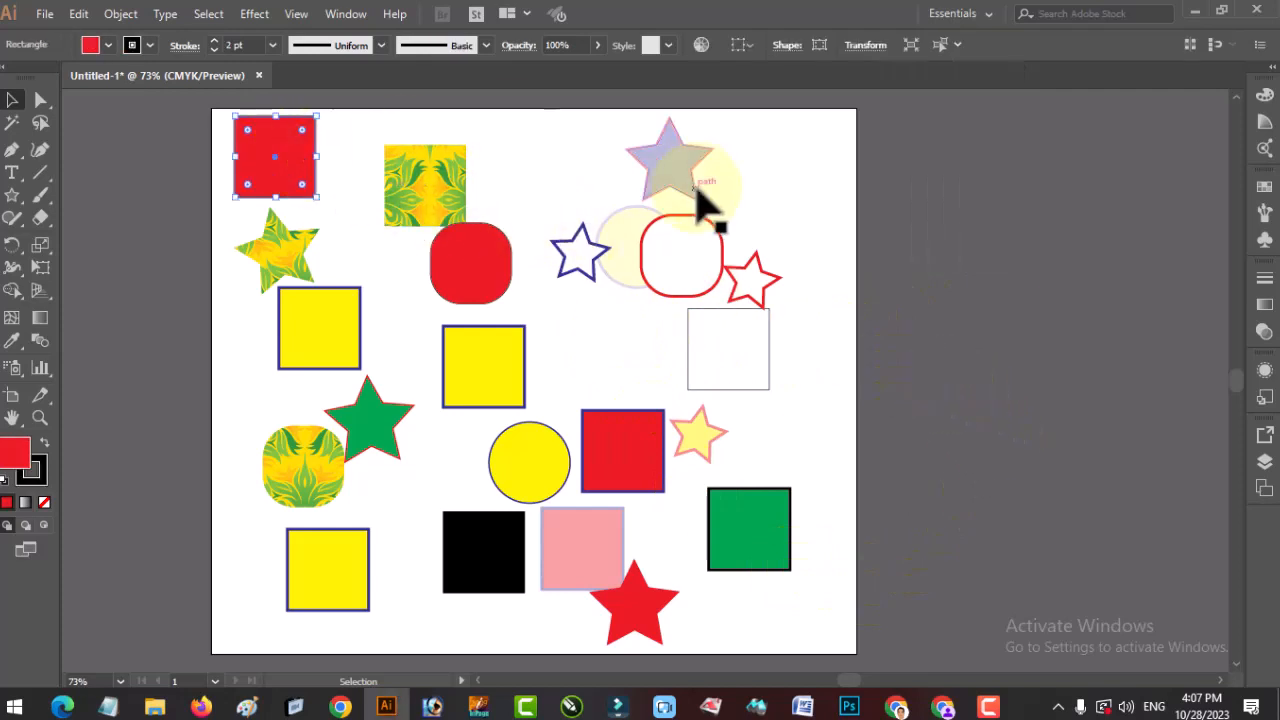
{"action": "left_click", "coordinate": [960, 45]}
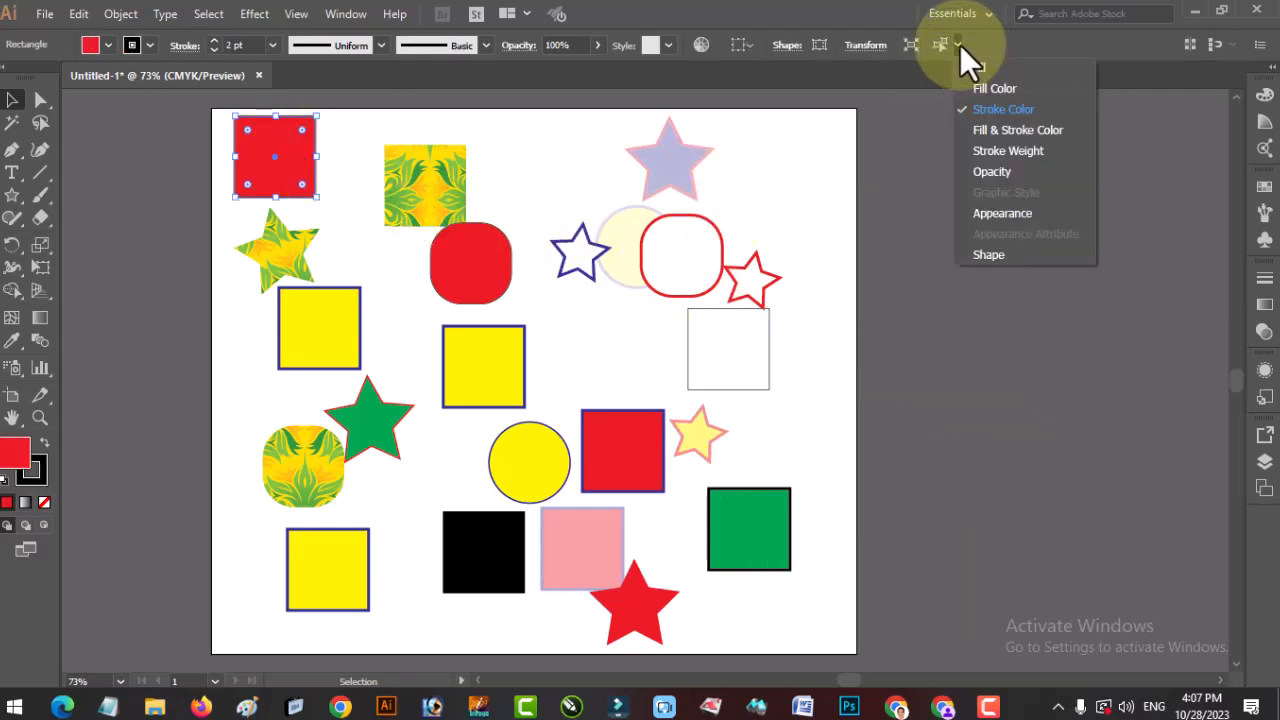
{"action": "left_click", "coordinate": [1003, 127]}
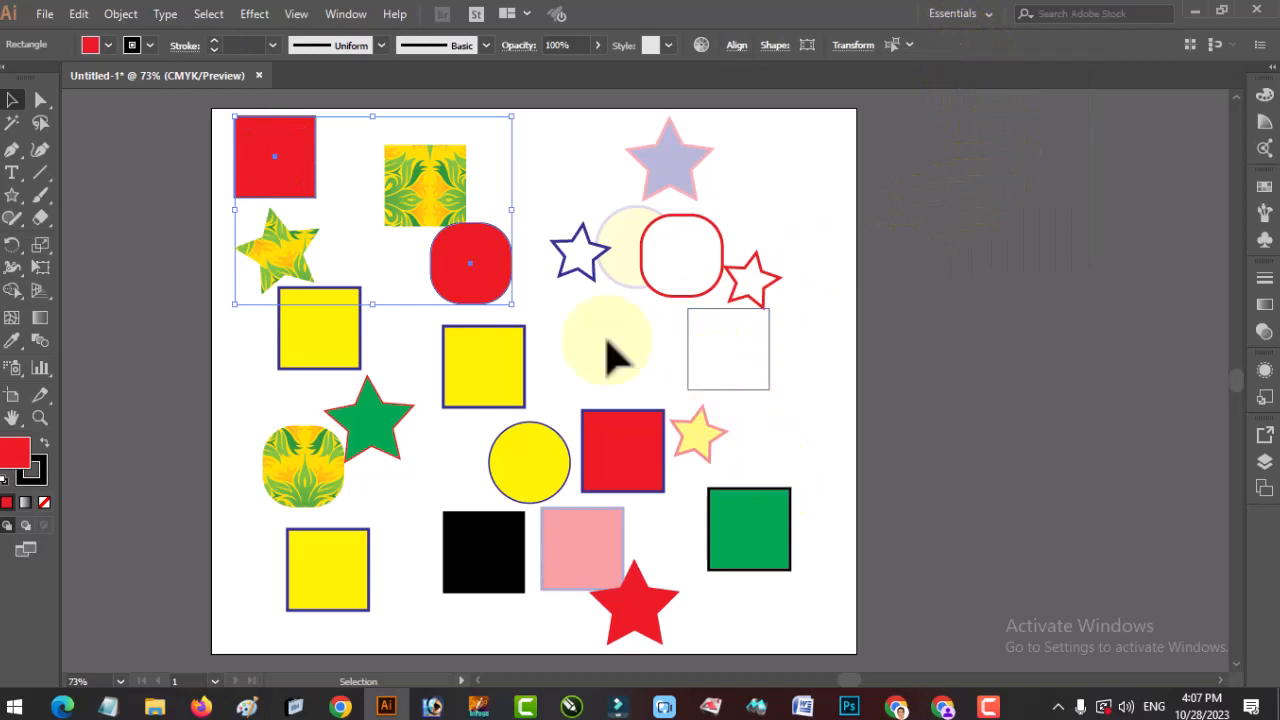
{"action": "left_click_drag", "start_coordinate": [466, 272], "coordinate": [518, 285]}
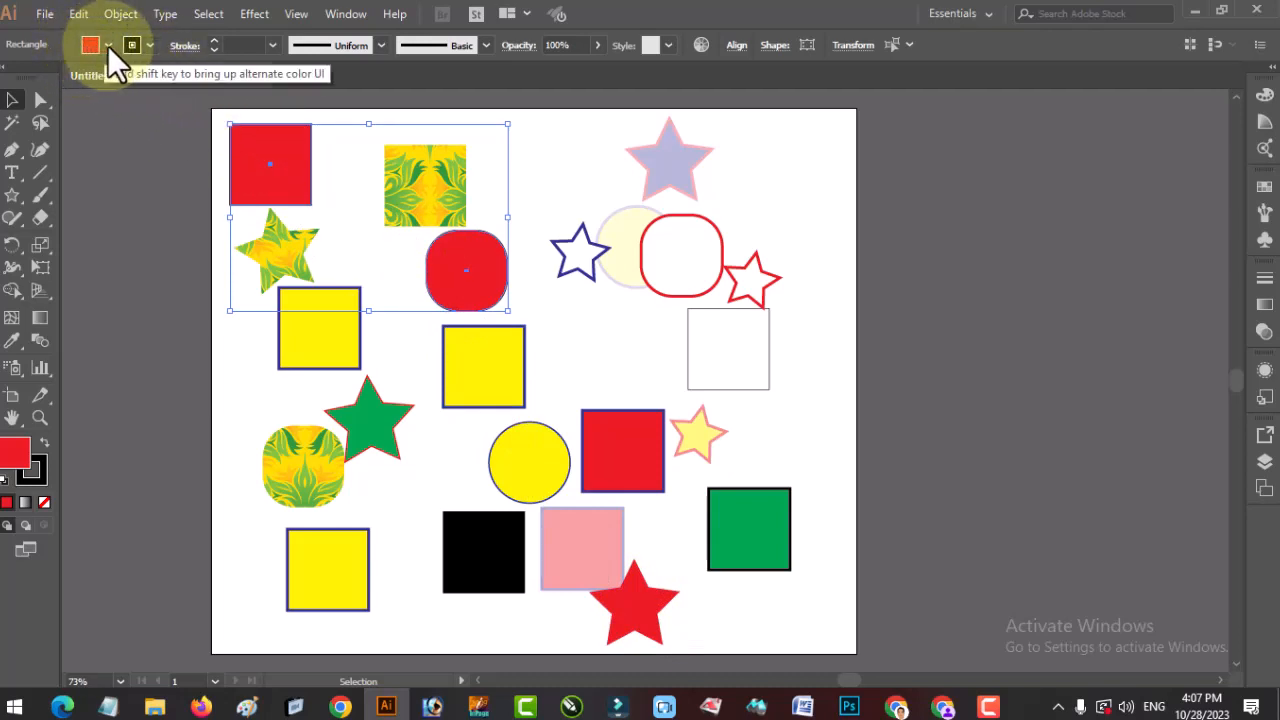
- Review the Select Similar options and the available stroke weights for the selected red shapes, and deselect them
{"action": "left_click", "coordinate": [908, 44]}
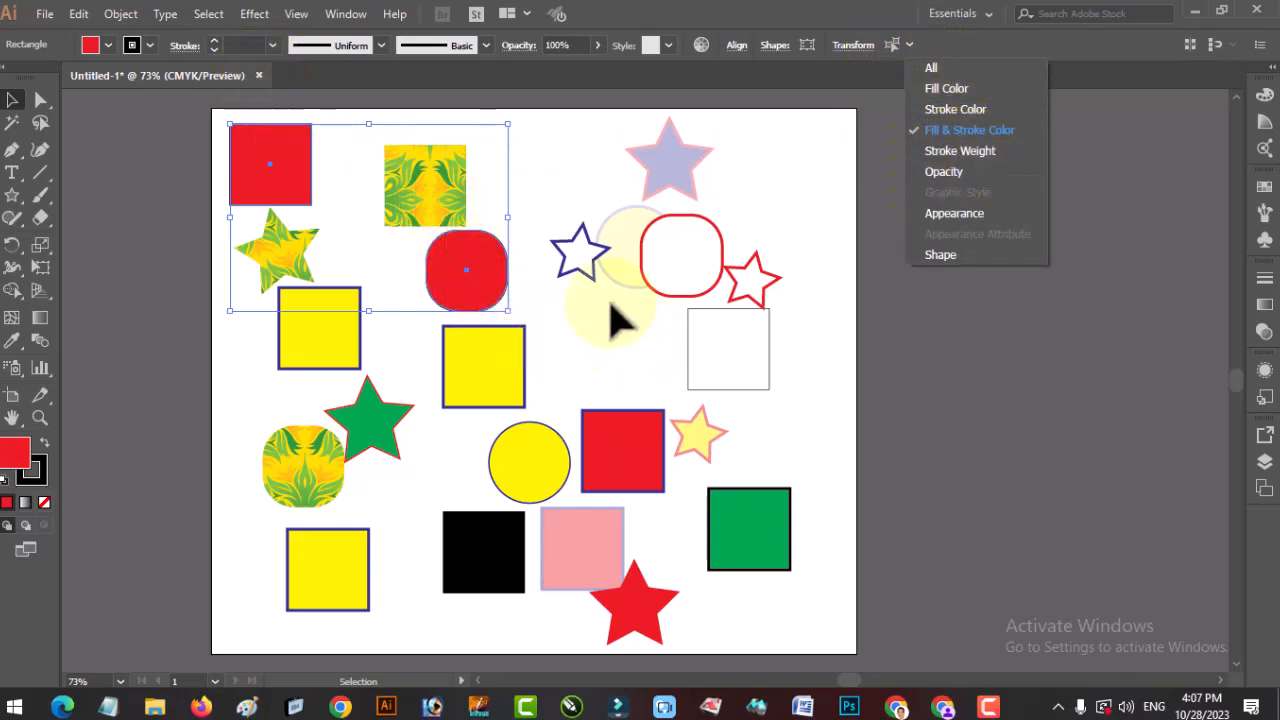
{"action": "left_click", "coordinate": [271, 46]}
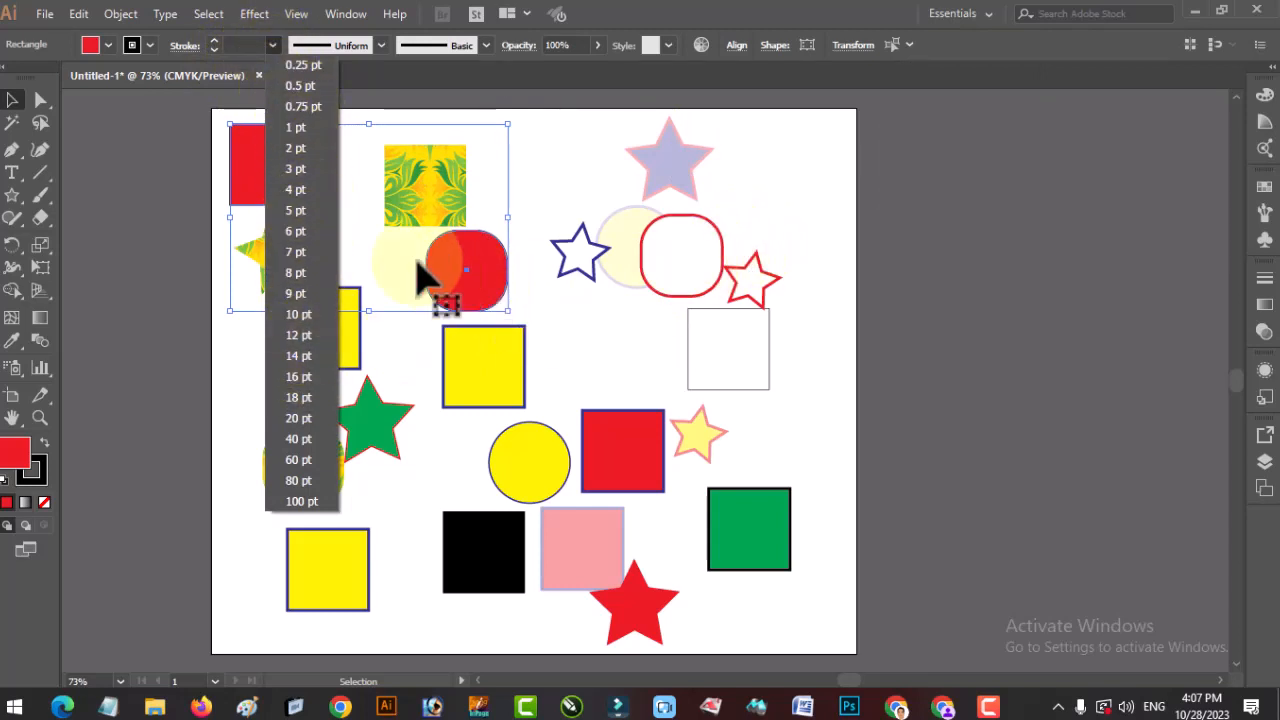
{"action": "left_click", "coordinate": [735, 260]}
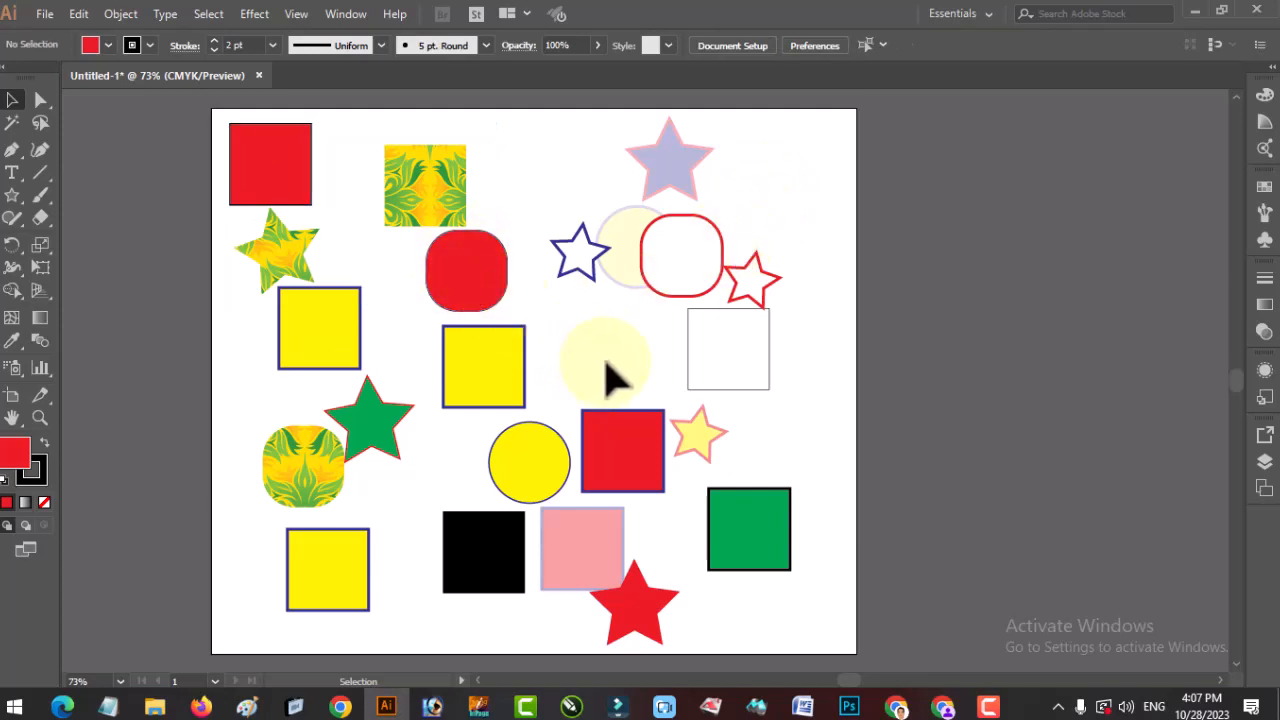
- Select every object with the same Stroke Weight as the solid yellow circle
{"action": "left_click", "coordinate": [527, 476]}
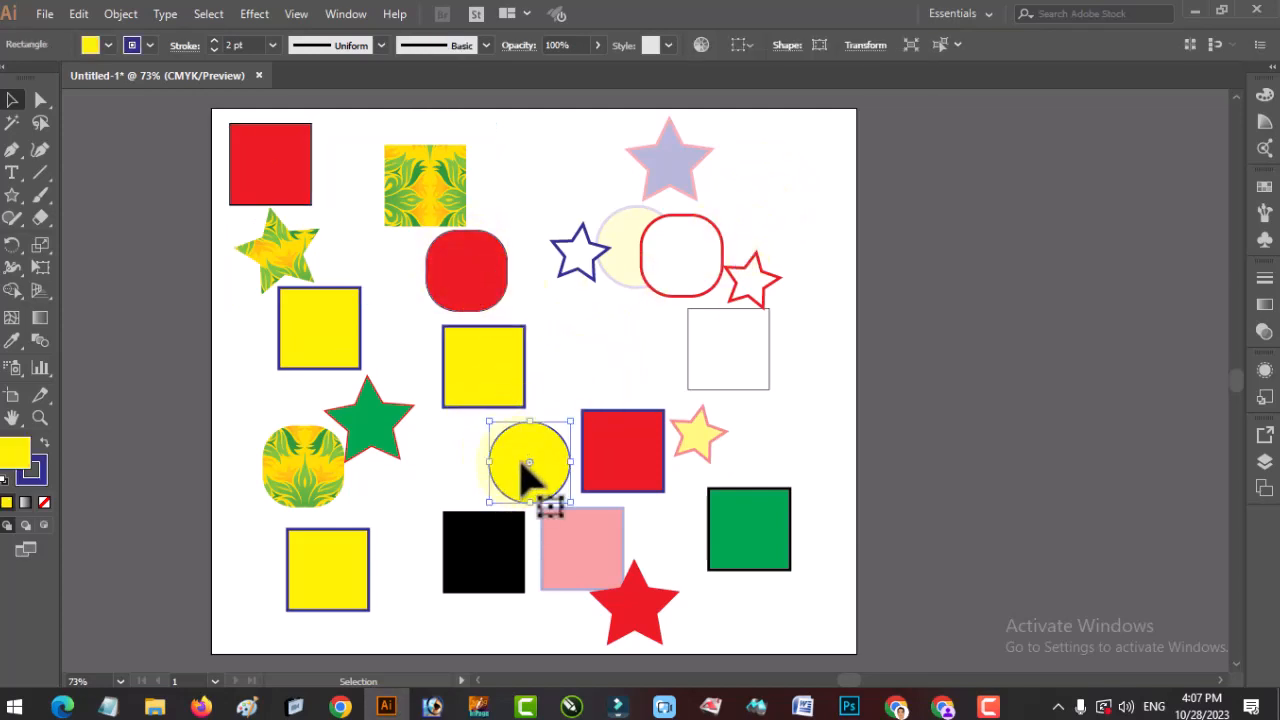
{"action": "left_click_drag", "start_coordinate": [278, 190], "coordinate": [532, 442]}
{"action": "left_click", "coordinate": [955, 44]}
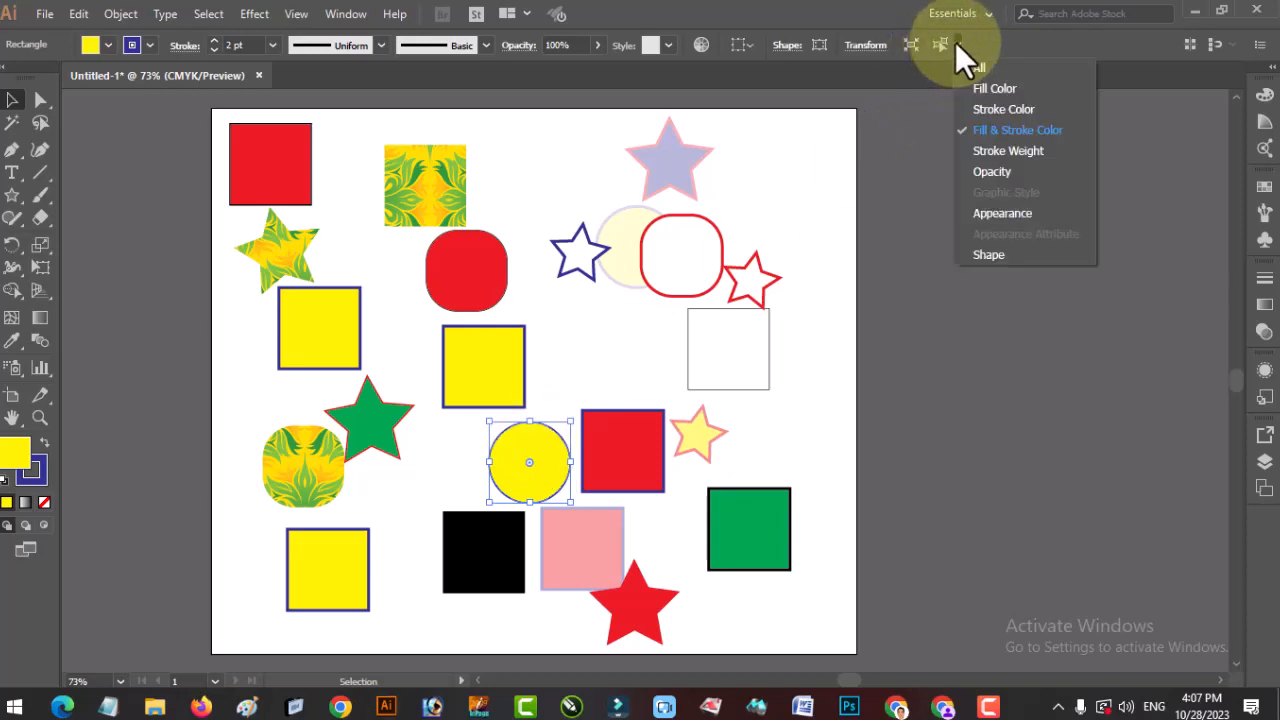
{"action": "left_click", "coordinate": [1014, 155]}
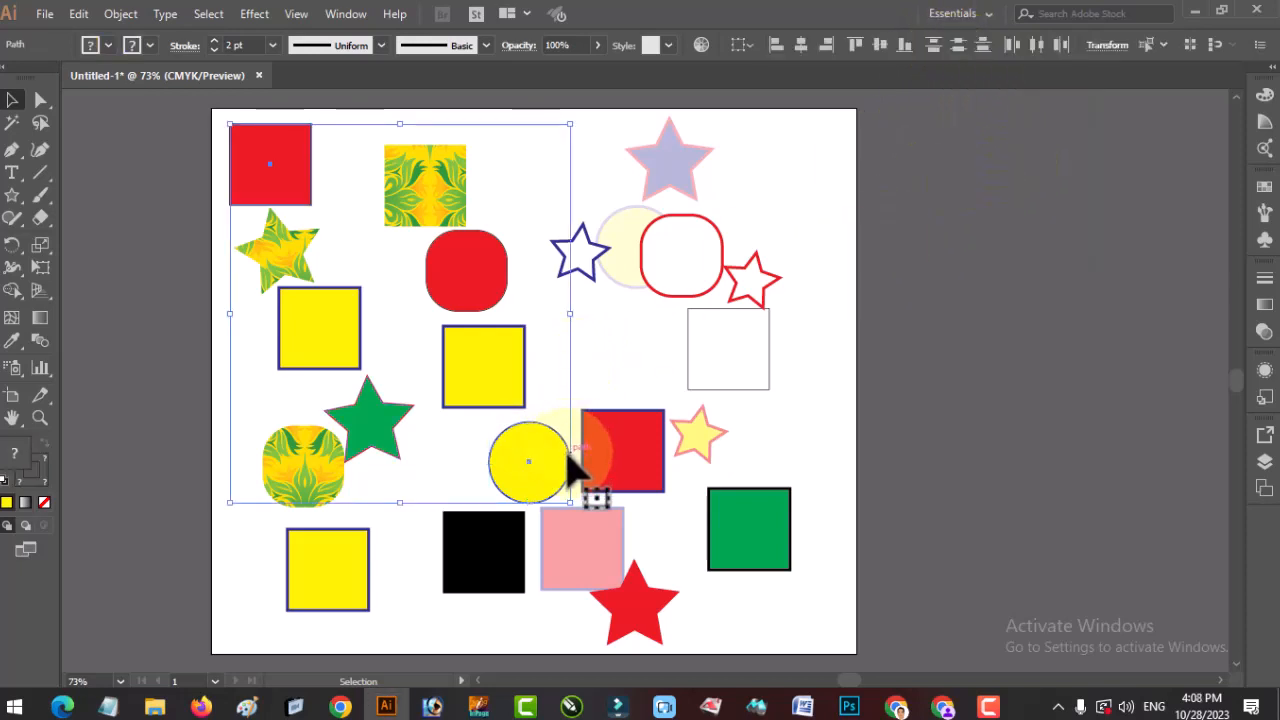
- Move the shapes with matching stroke weight past the artboard's right edge, undo the move, and deselect them
{"action": "mouse_move", "coordinate": [572, 462]}
{"action": "left_mouse_down"}
{"action": "mouse_move", "coordinate": [580, 452]}
{"action": "mouse_move", "coordinate": [560, 466]}
{"action": "mouse_move", "coordinate": [1126, 443]}
{"action": "mouse_move", "coordinate": [1150, 475]}
{"action": "left_mouse_up"}
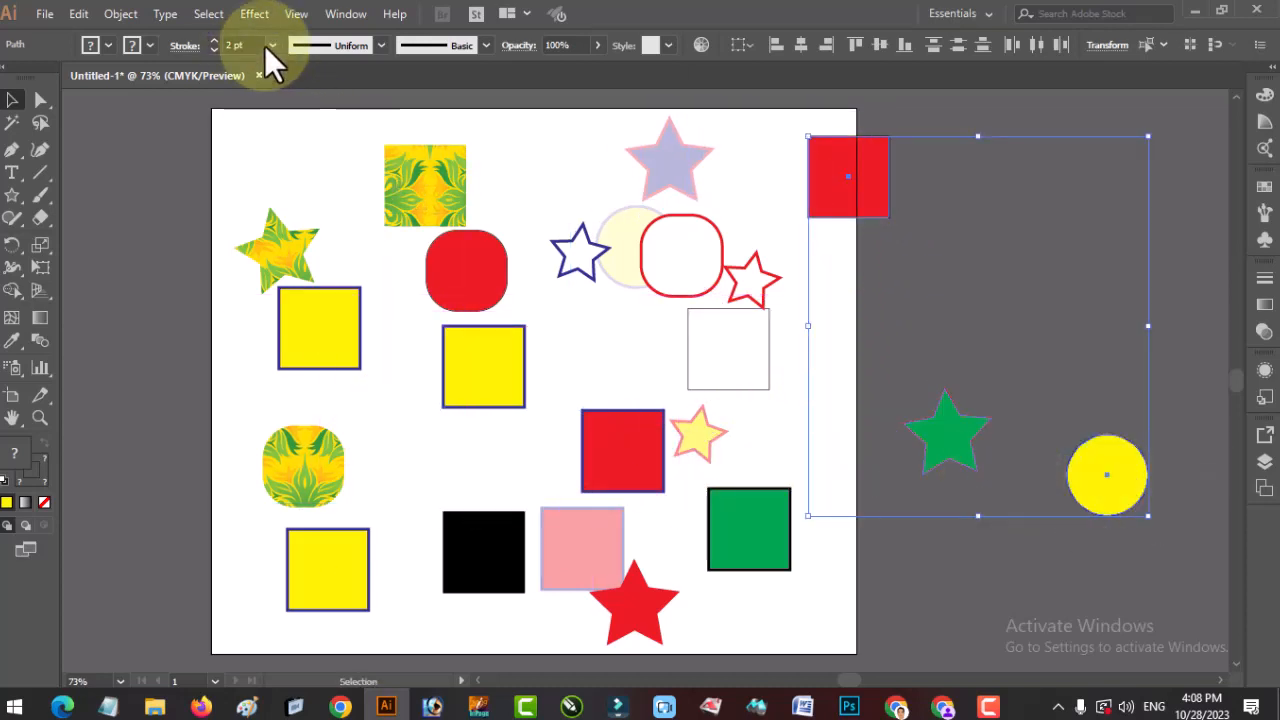
{"action": "left_click_drag", "start_coordinate": [335, 170], "coordinate": [478, 410]}
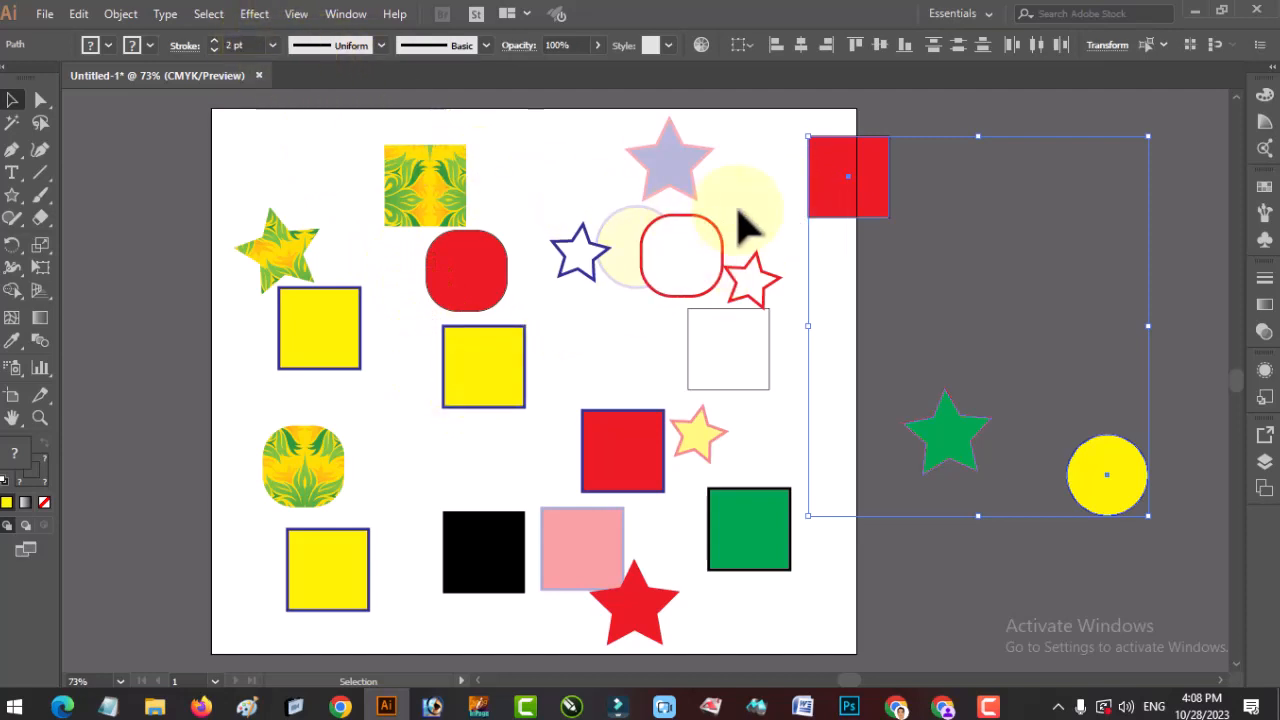
{"action": "key", "text": "ctrl+z"}
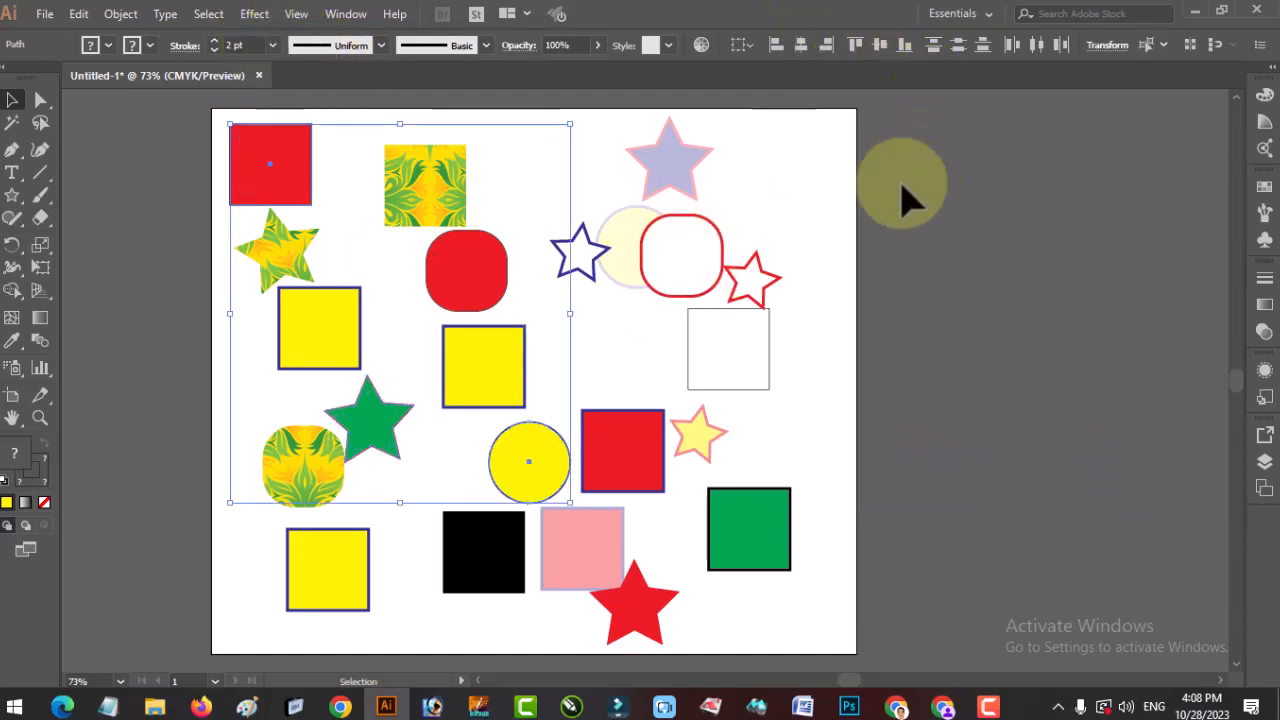
{"action": "left_click", "coordinate": [386, 240]}
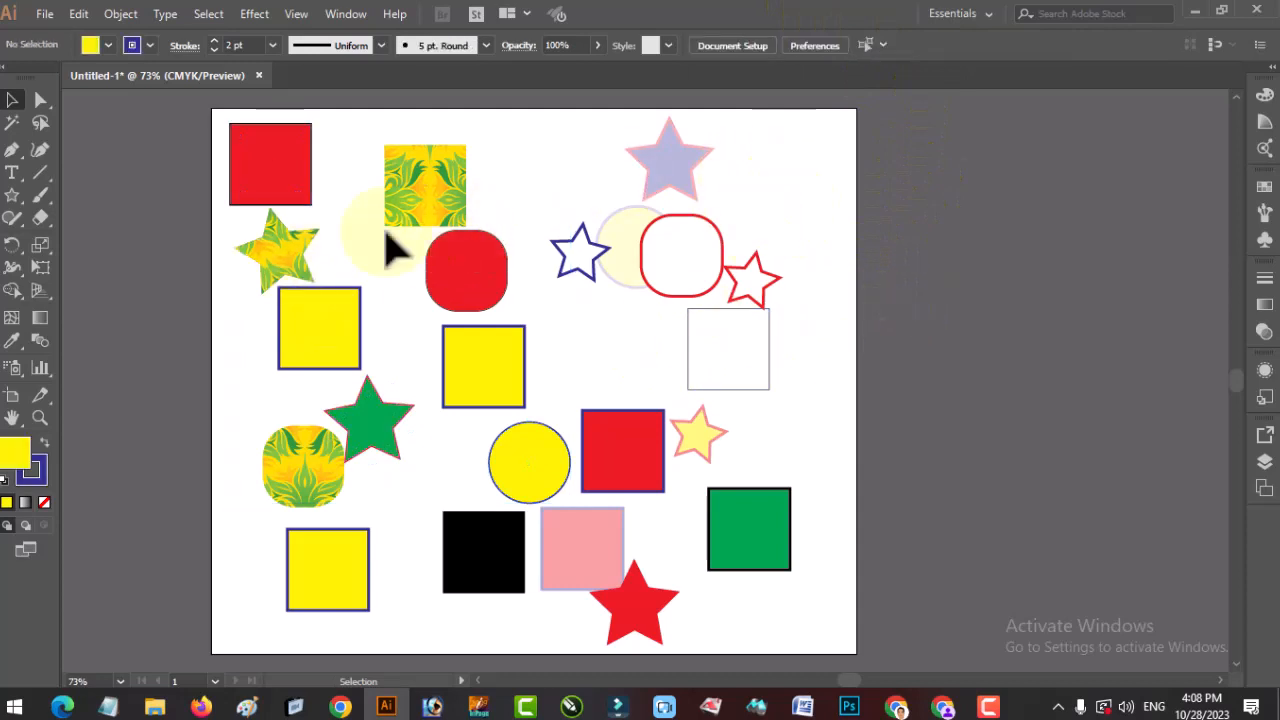
- Select the artboard's upper-left red square, review its Select Similar options, and deselect it
{"action": "left_click", "coordinate": [286, 177]}
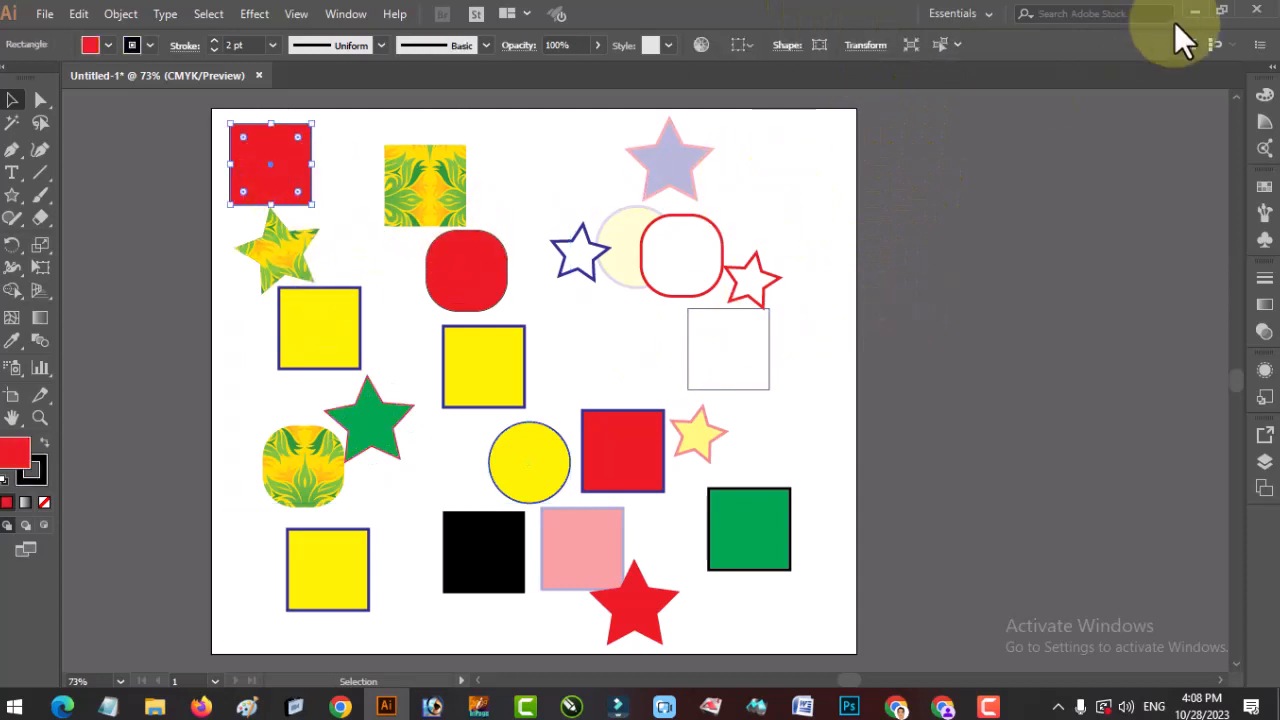
{"action": "left_click", "coordinate": [958, 44]}
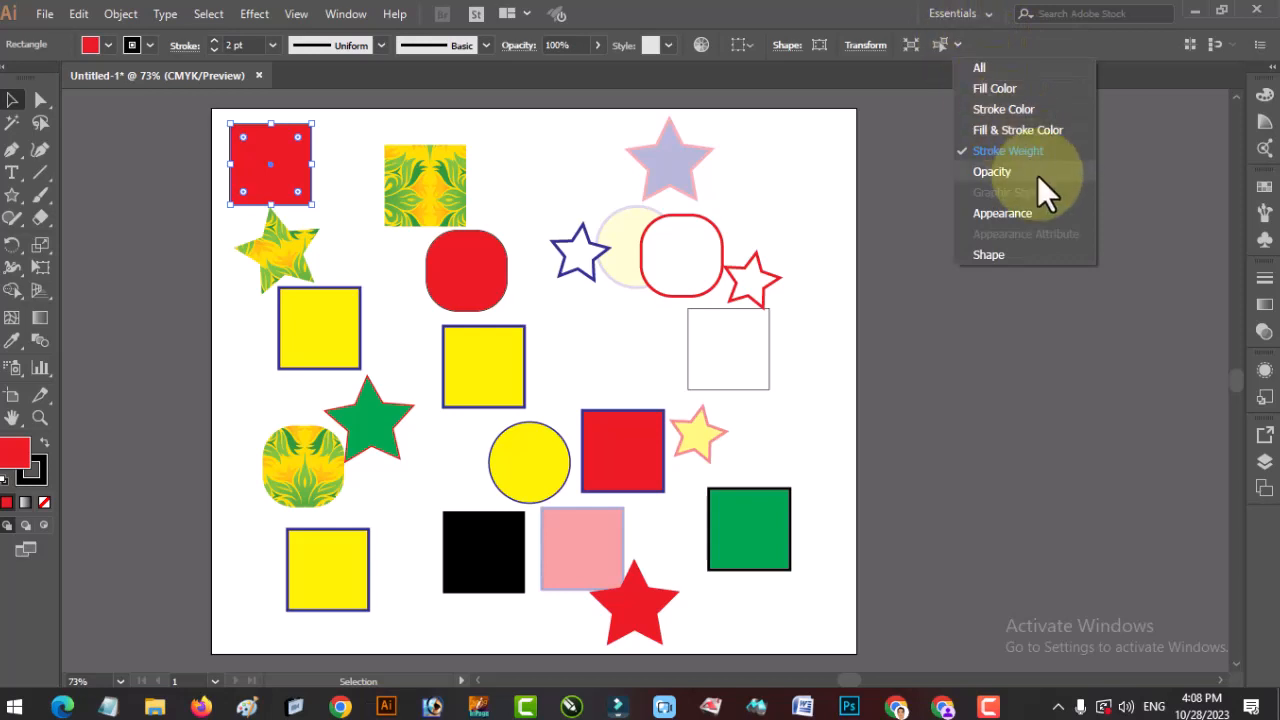
{"action": "left_click", "coordinate": [809, 445]}
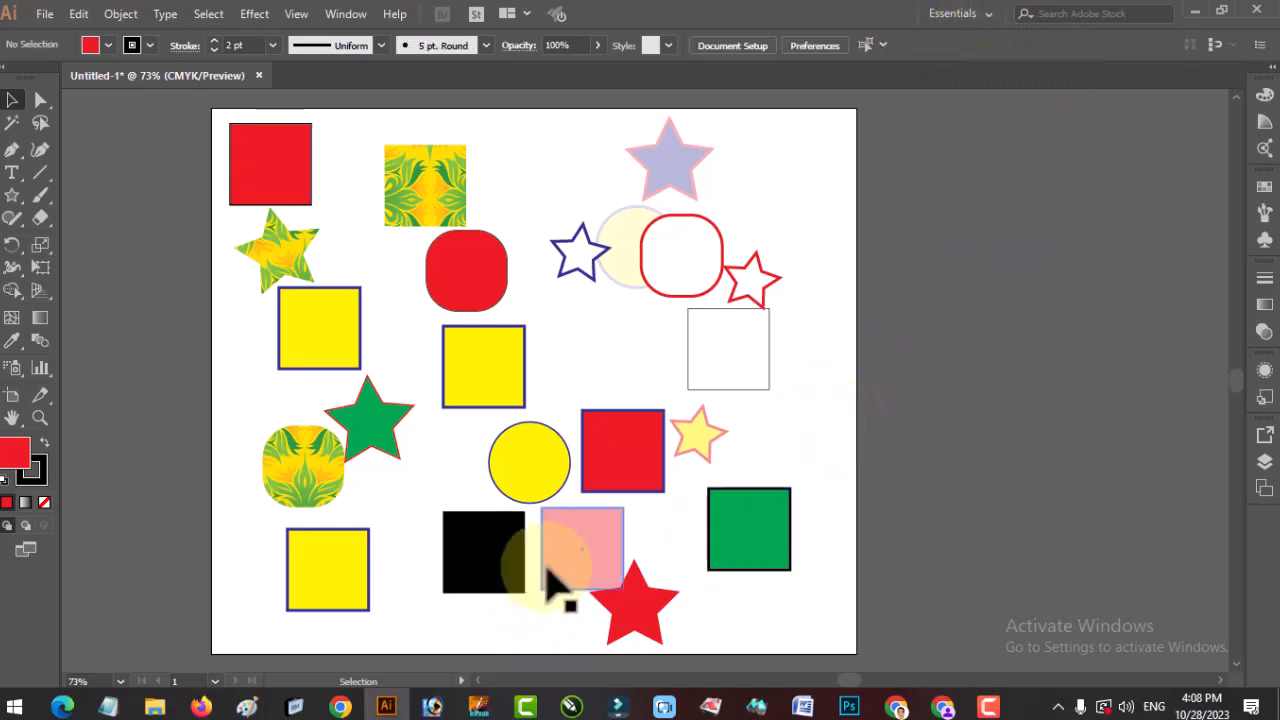
- Spread out the pink square, the thin-outlined white square and the red-outlined rounded square so they stand clear of neighbouring shapes
{"action": "left_click_drag", "start_coordinate": [548, 572], "coordinate": [820, 409]}
{"action": "left_click_drag", "start_coordinate": [737, 400], "coordinate": [649, 395]}
{"action": "left_click_drag", "start_coordinate": [771, 414], "coordinate": [730, 402]}
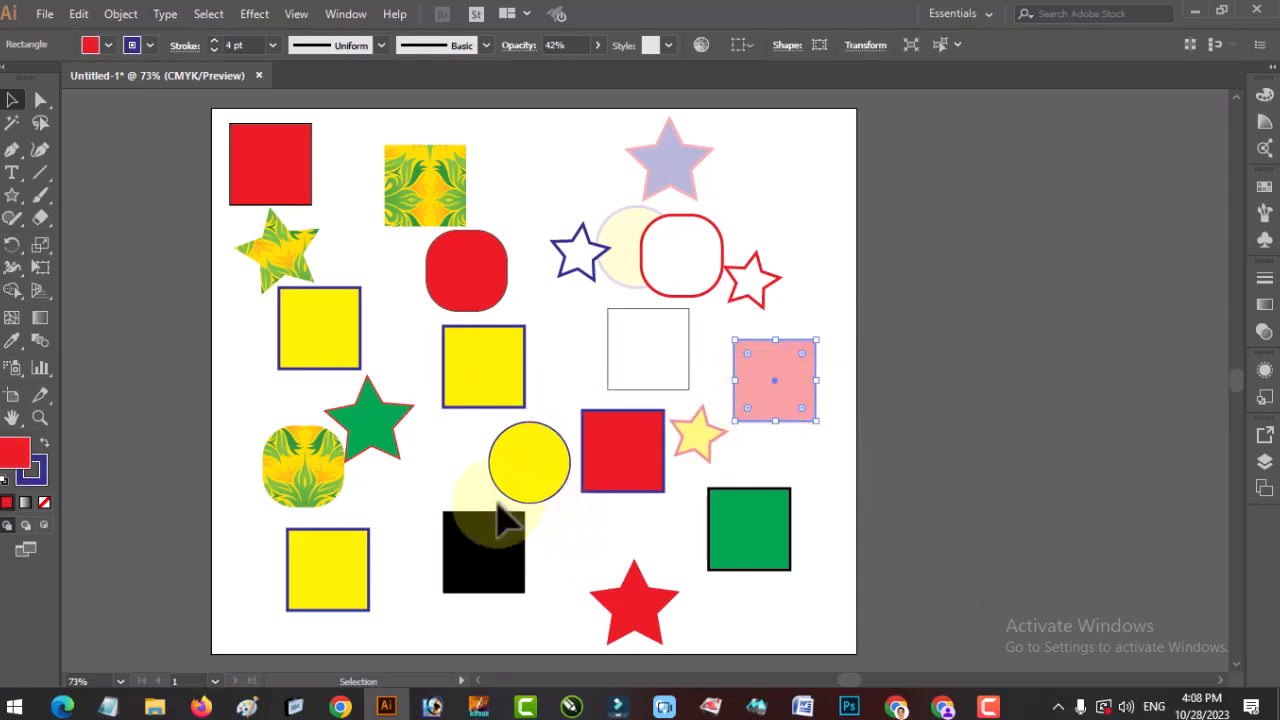
{"action": "left_click_drag", "start_coordinate": [686, 251], "coordinate": [788, 180]}
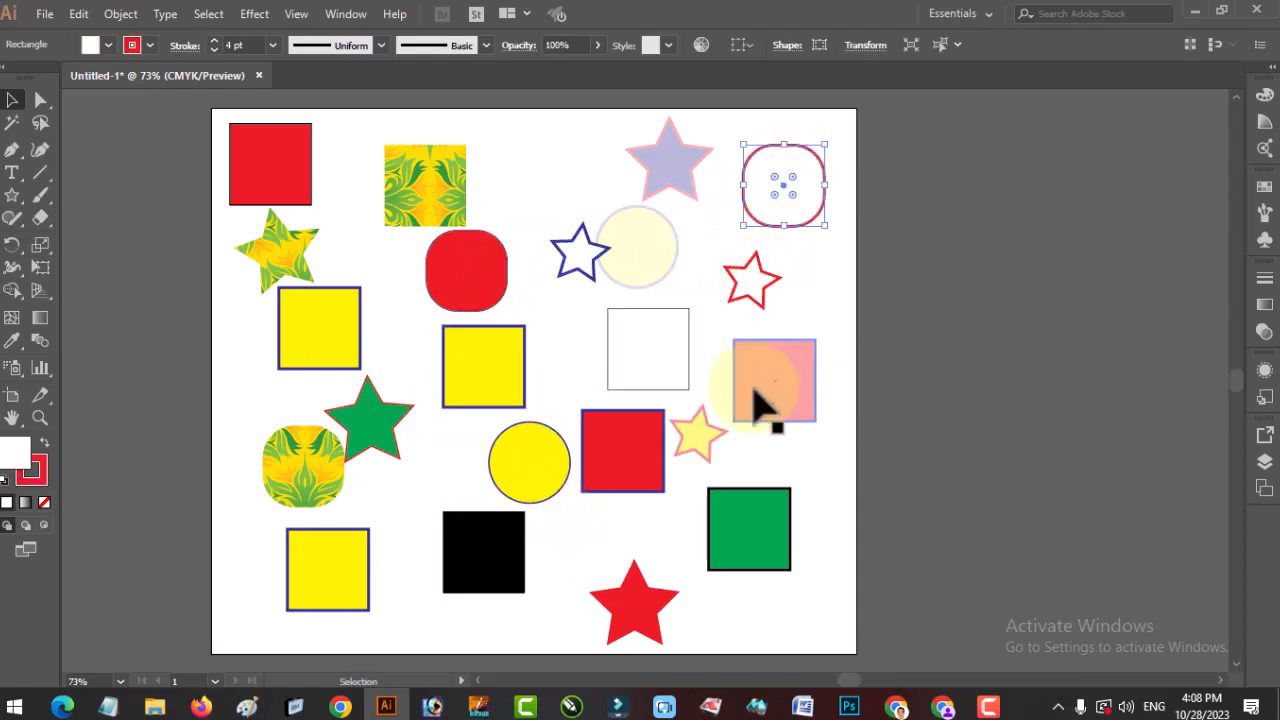
- Select objects with the same Opacity as the translucent pink square, and shift the selection slightly right and down
{"action": "left_click", "coordinate": [755, 391]}
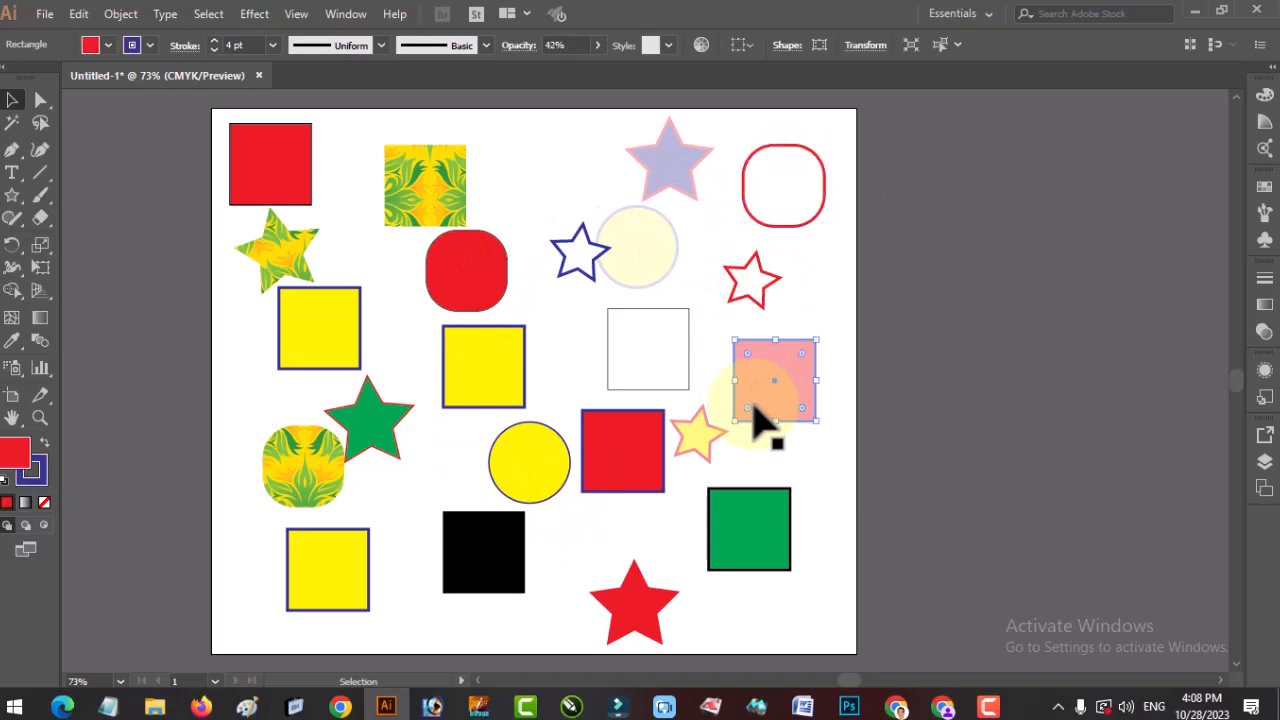
{"action": "left_click", "coordinate": [957, 43]}
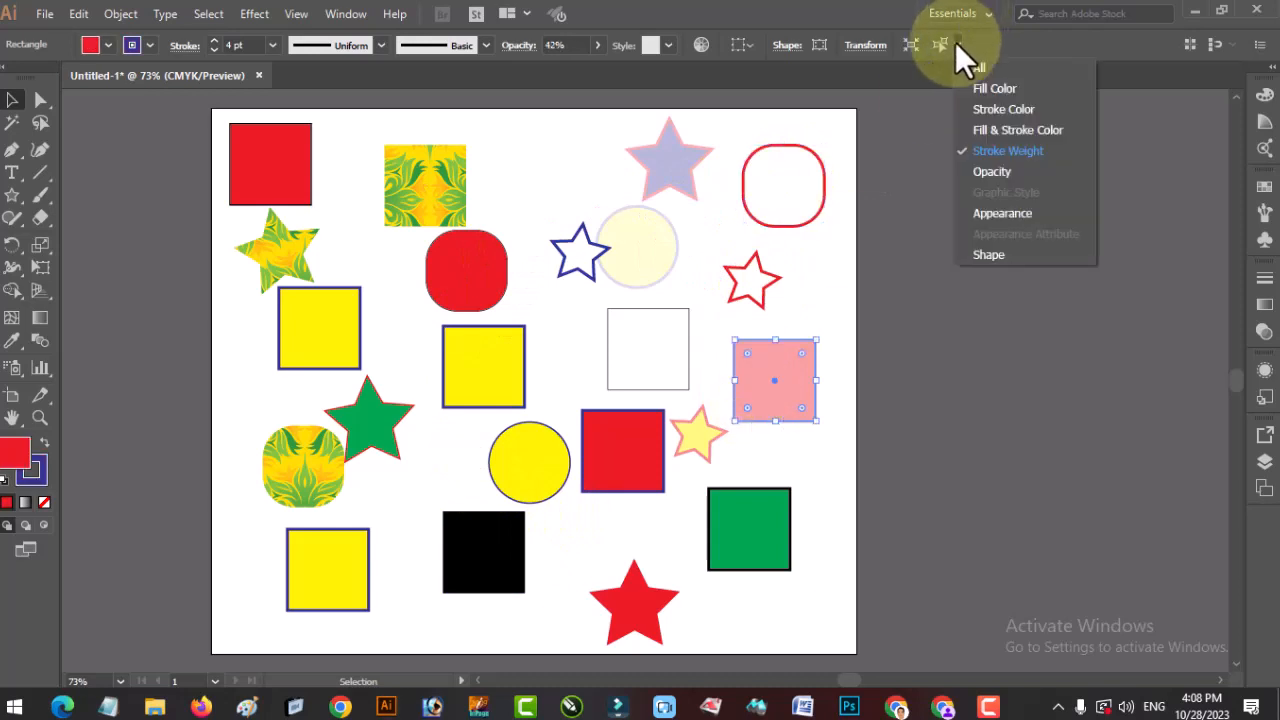
{"action": "left_click", "coordinate": [1012, 174]}
{"action": "mouse_move", "coordinate": [807, 409]}
{"action": "left_mouse_down"}
{"action": "mouse_move", "coordinate": [837, 409]}
{"action": "mouse_move", "coordinate": [811, 403]}
{"action": "mouse_move", "coordinate": [822, 418]}
{"action": "left_mouse_up"}
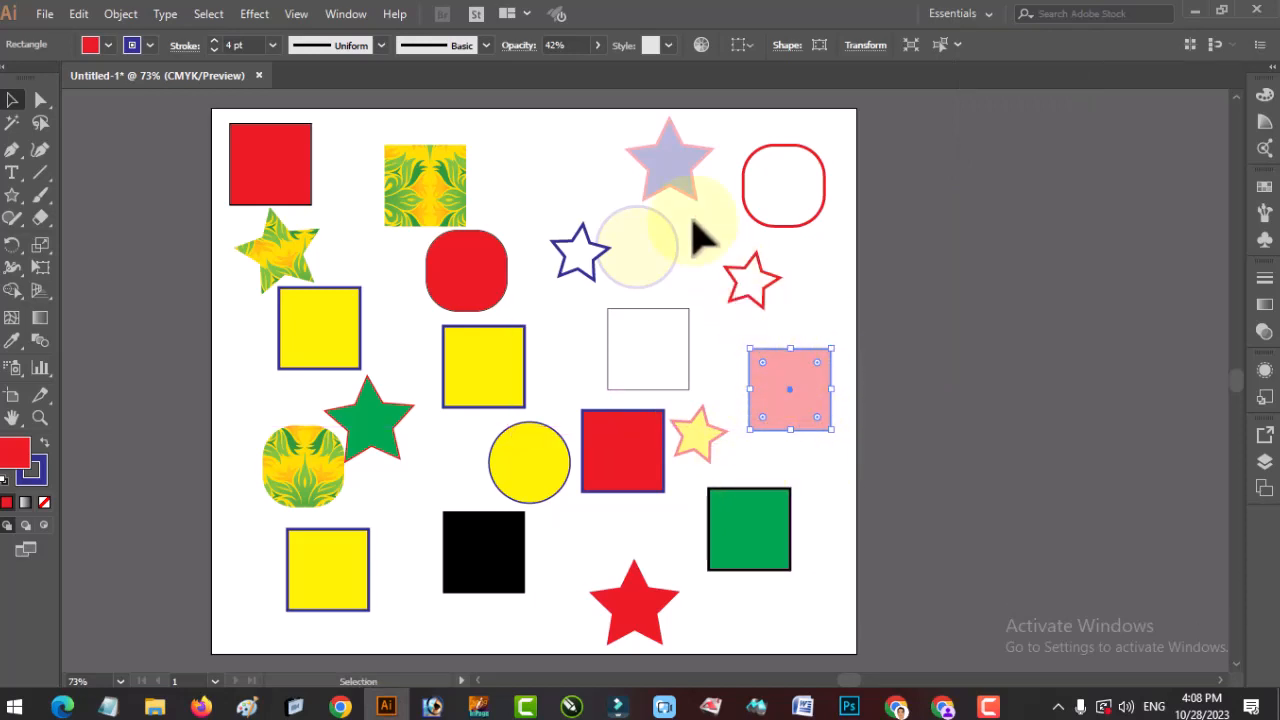
- Set the opacity of the translucent blue star near the artboard's top edge to 50%
{"action": "left_click", "coordinate": [672, 172]}
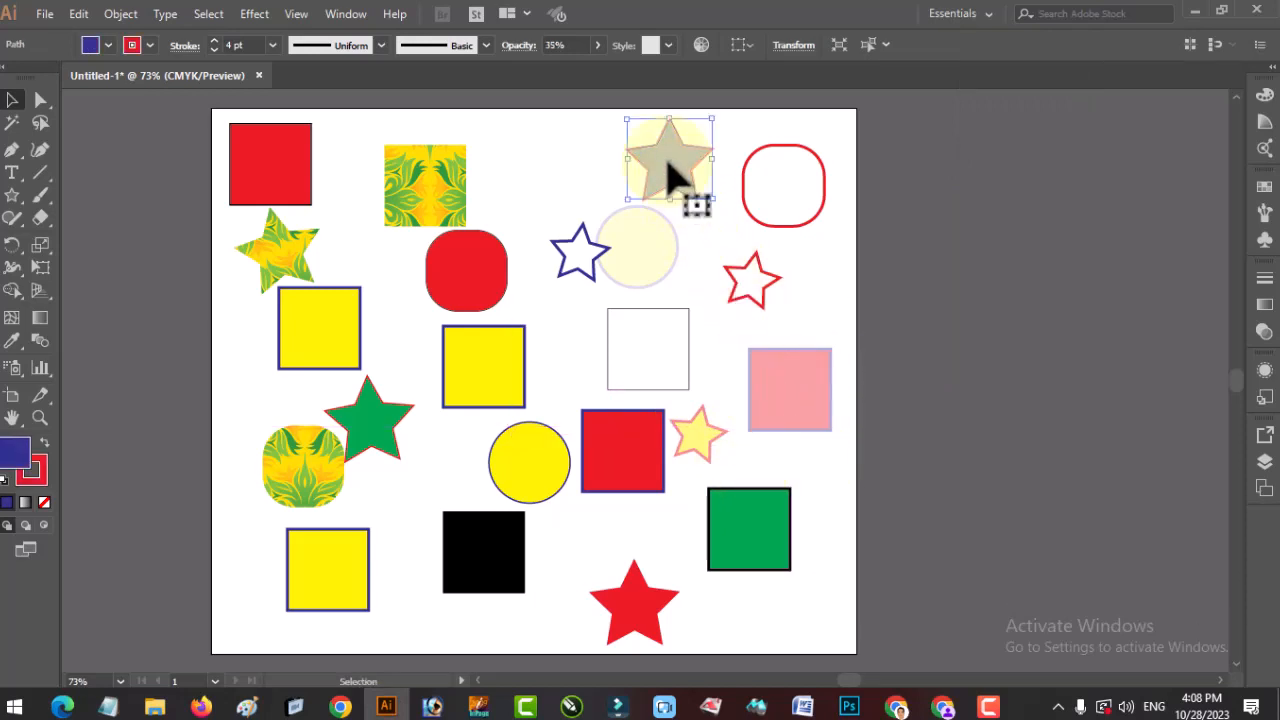
{"action": "left_click", "coordinate": [576, 45]}
{"action": "type", "text": "50"}
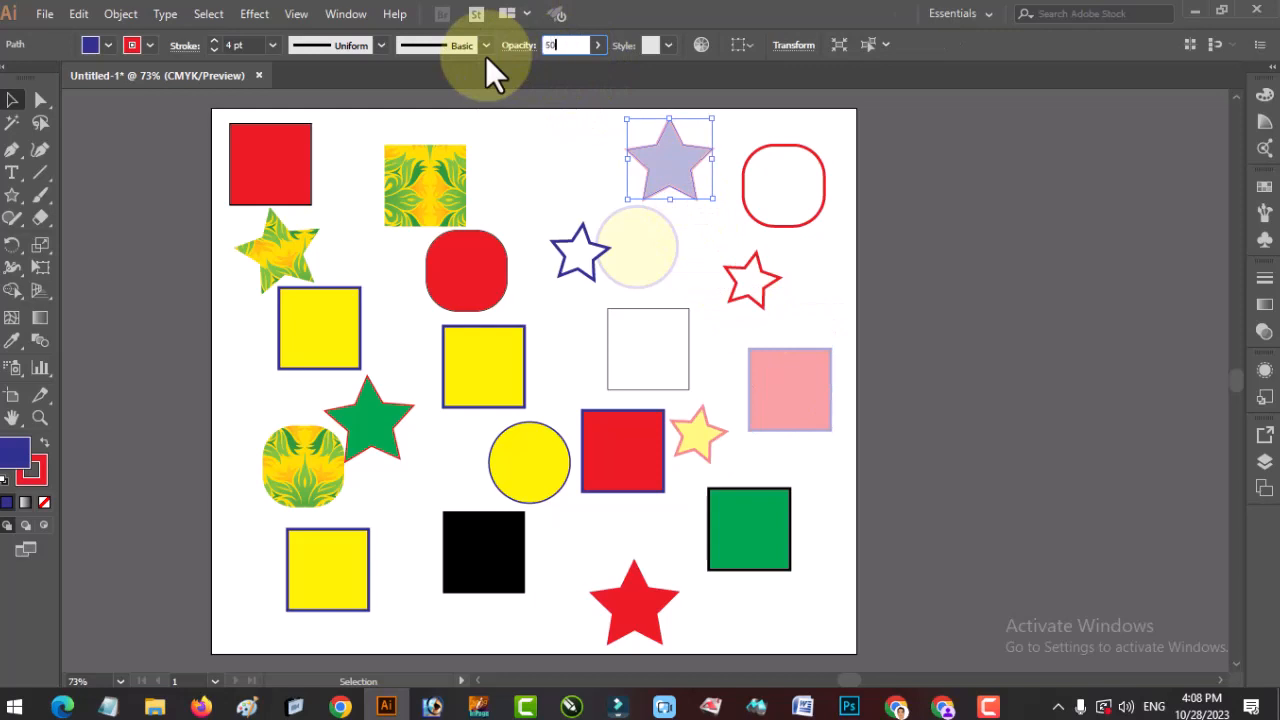
{"action": "key", "text": "Return"}
- Set the opacity of the pale yellow circle beneath the translucent blue star to 50%, and deselect it
{"action": "left_click", "coordinate": [640, 280]}
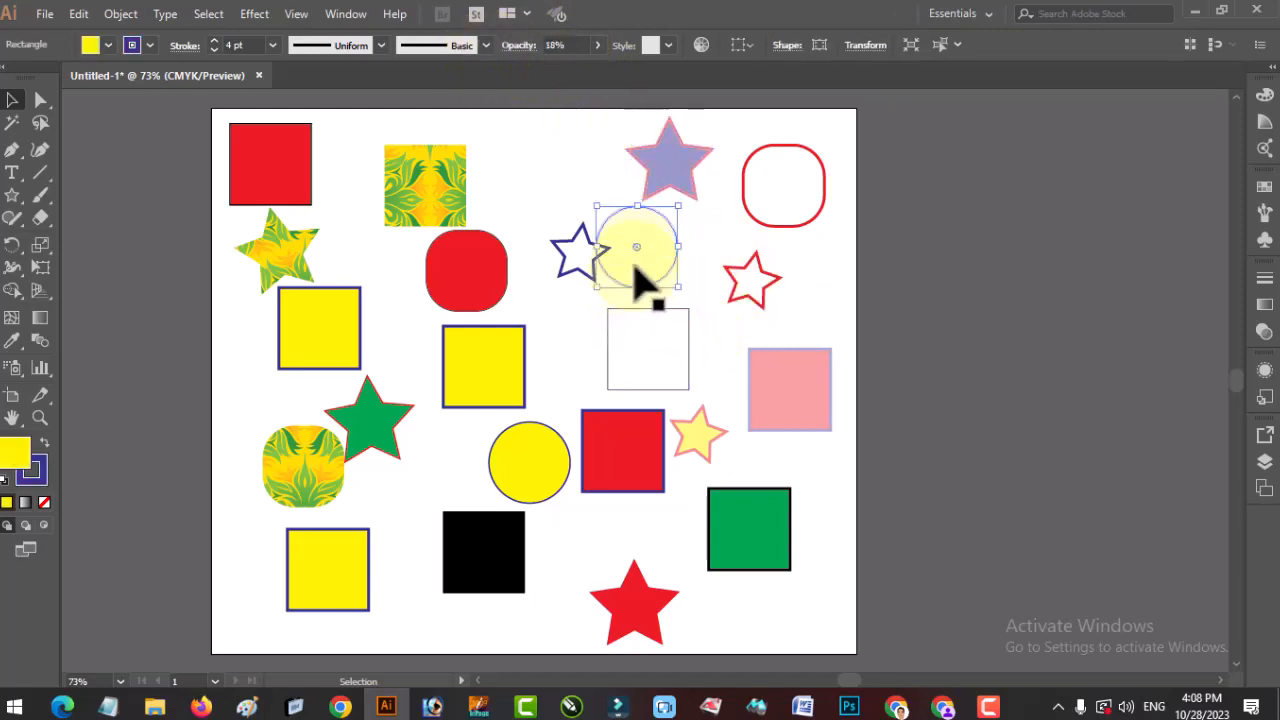
{"action": "left_click", "coordinate": [568, 44]}
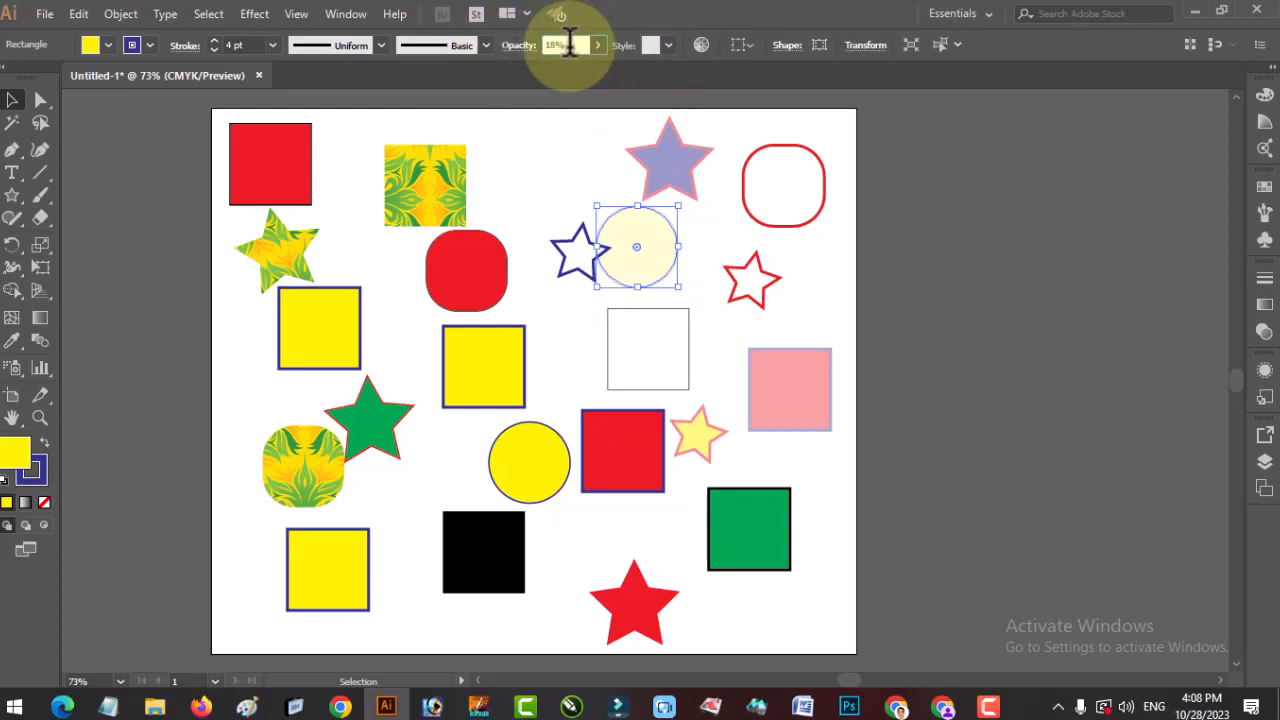
{"action": "type", "text": "50"}
{"action": "key", "text": "Return"}
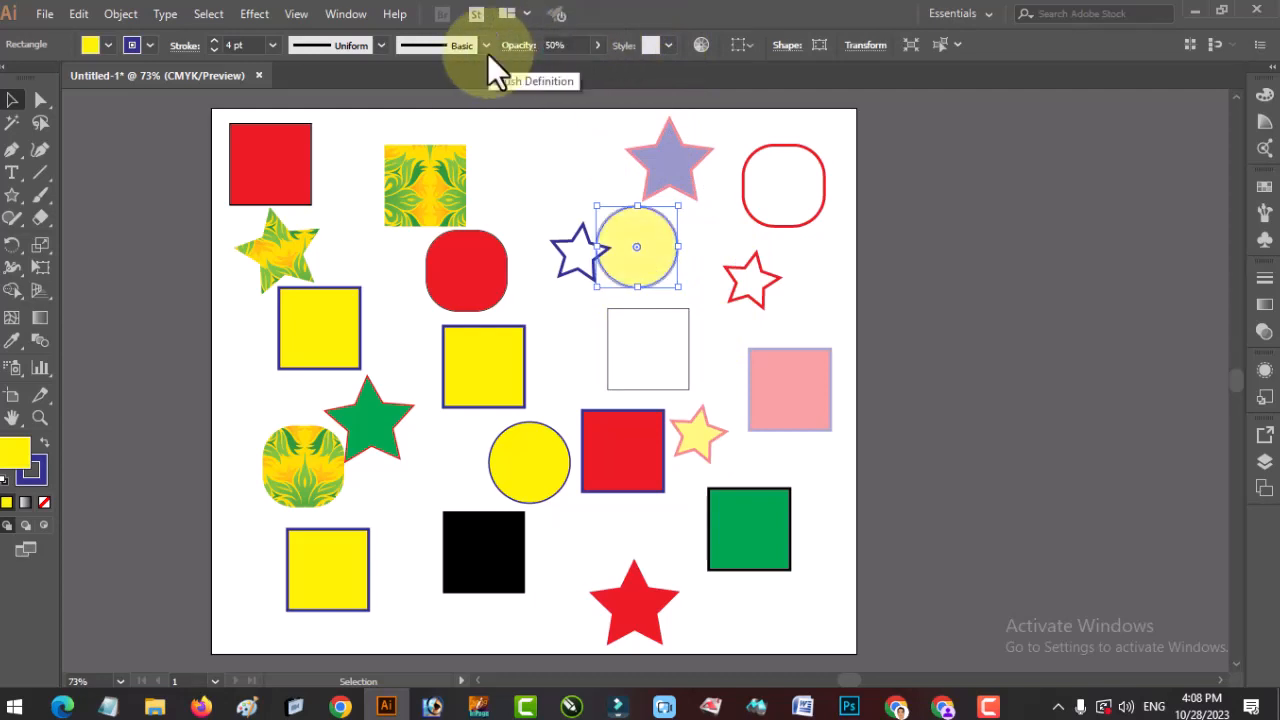
{"action": "left_click", "coordinate": [898, 432]}
- Select objects sharing the pink square's Opacity again, and clear the selection
{"action": "left_click", "coordinate": [818, 400]}
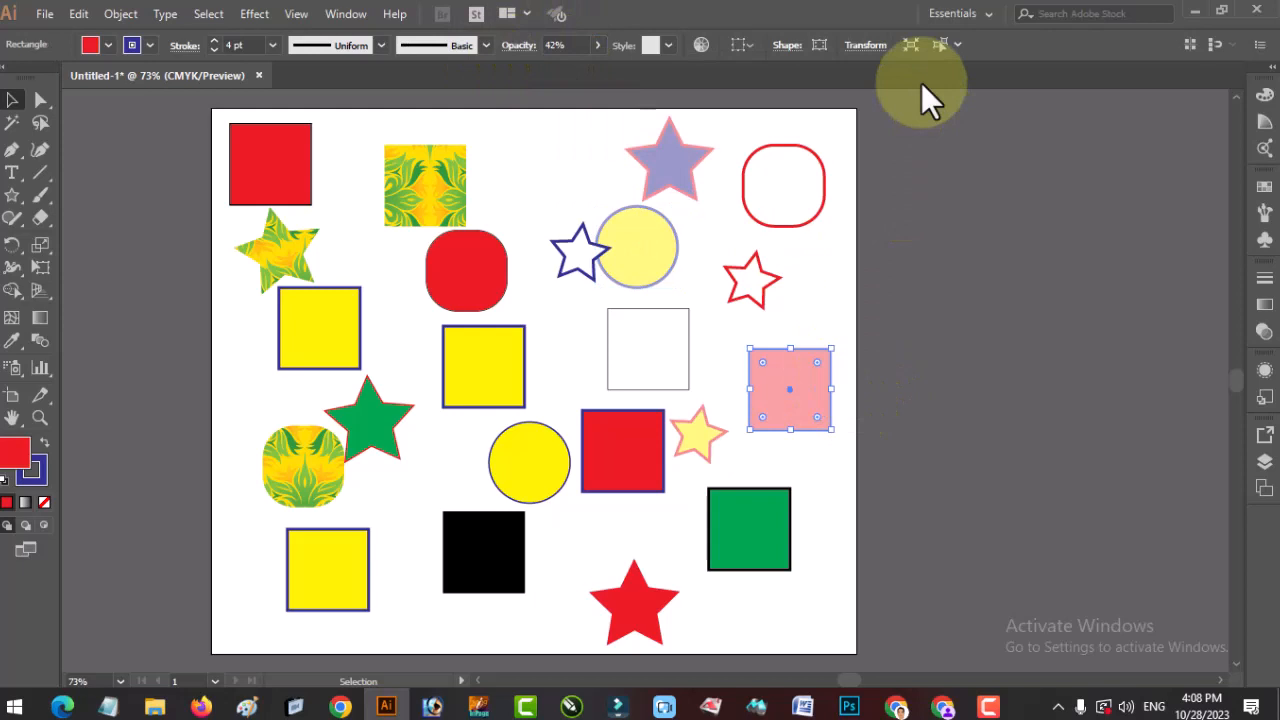
{"action": "left_click", "coordinate": [957, 44]}
{"action": "left_click", "coordinate": [1019, 169]}
{"action": "left_click", "coordinate": [815, 270]}
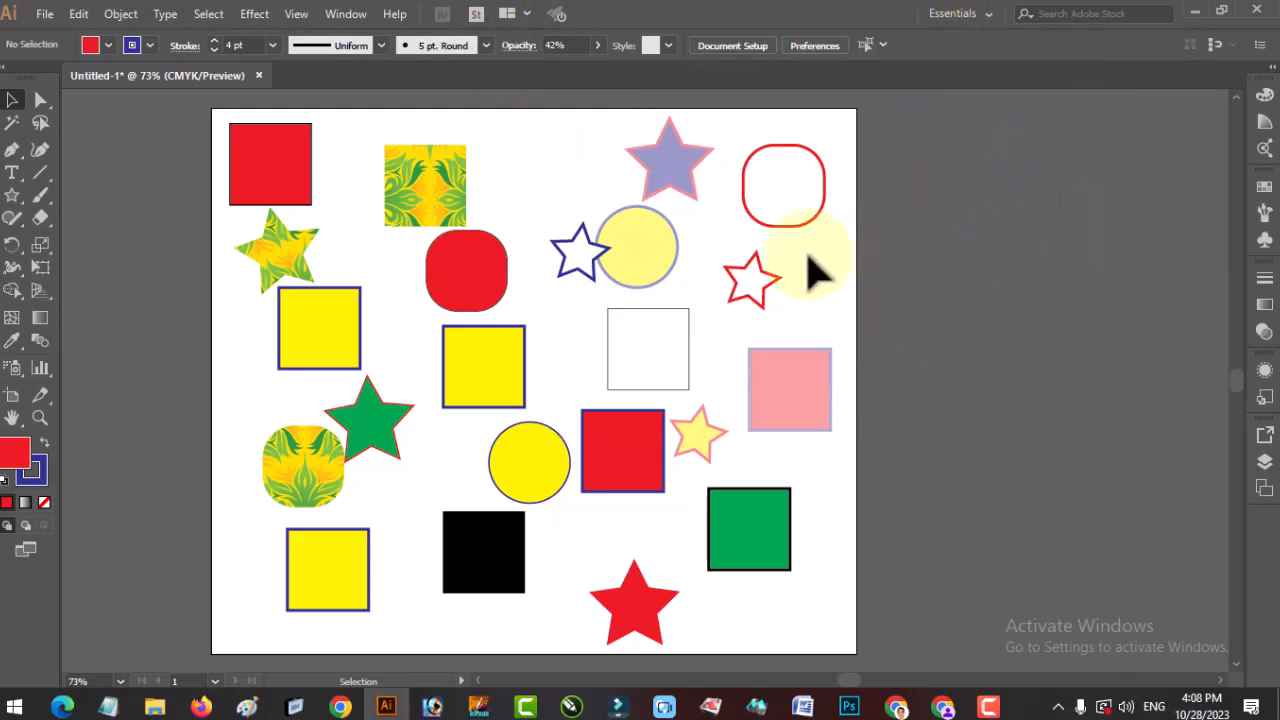
- Move the blue outlined star clear of the pale yellow circle, and select objects sharing the circle's Stroke Weight
{"action": "left_click_drag", "start_coordinate": [586, 271], "coordinate": [552, 271]}
{"action": "left_click", "coordinate": [634, 271]}
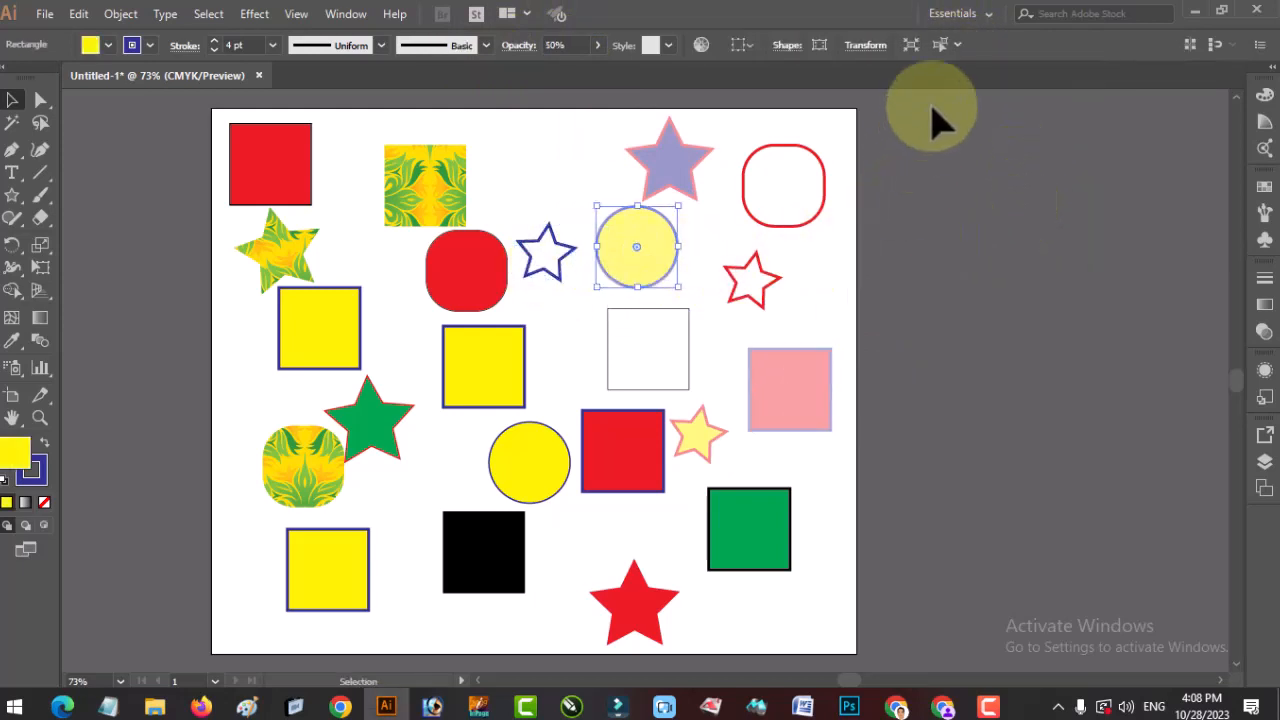
{"action": "left_click", "coordinate": [957, 44]}
{"action": "left_click", "coordinate": [1006, 118]}
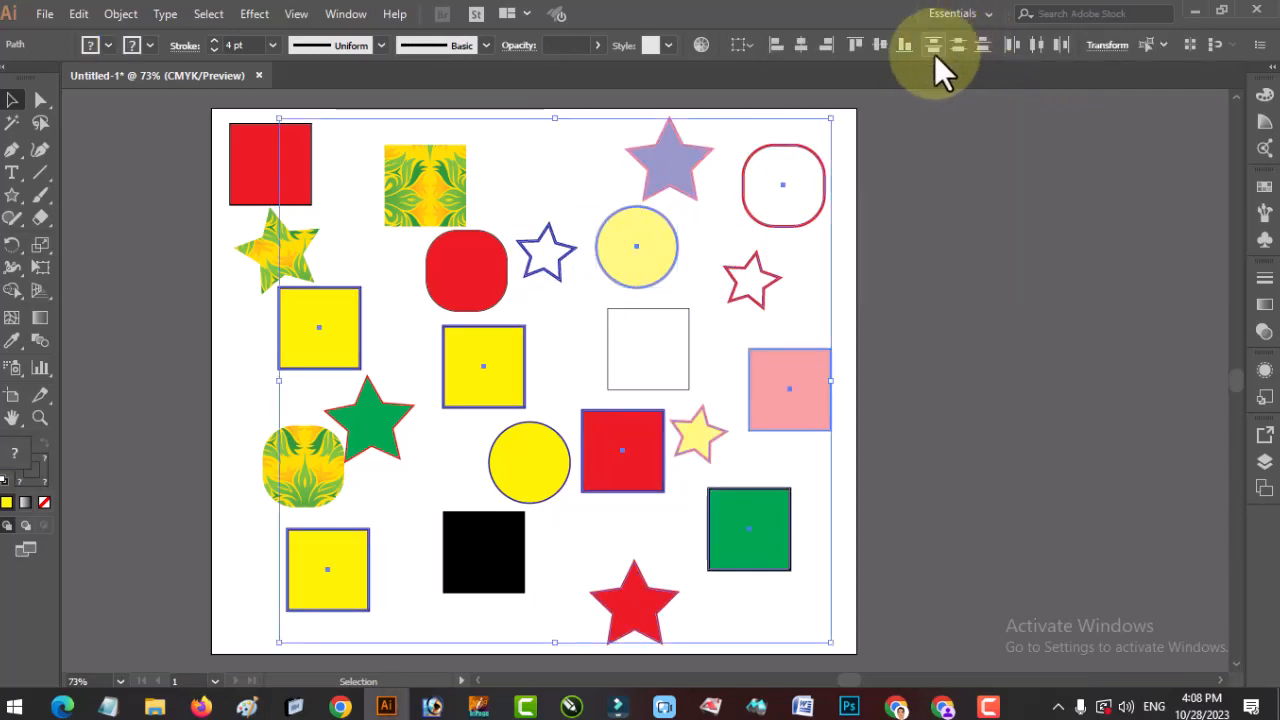
{"action": "left_click", "coordinate": [729, 223]}
- Select objects with the same Opacity as the translucent blue star, and clear the selection
{"action": "left_click", "coordinate": [665, 168]}
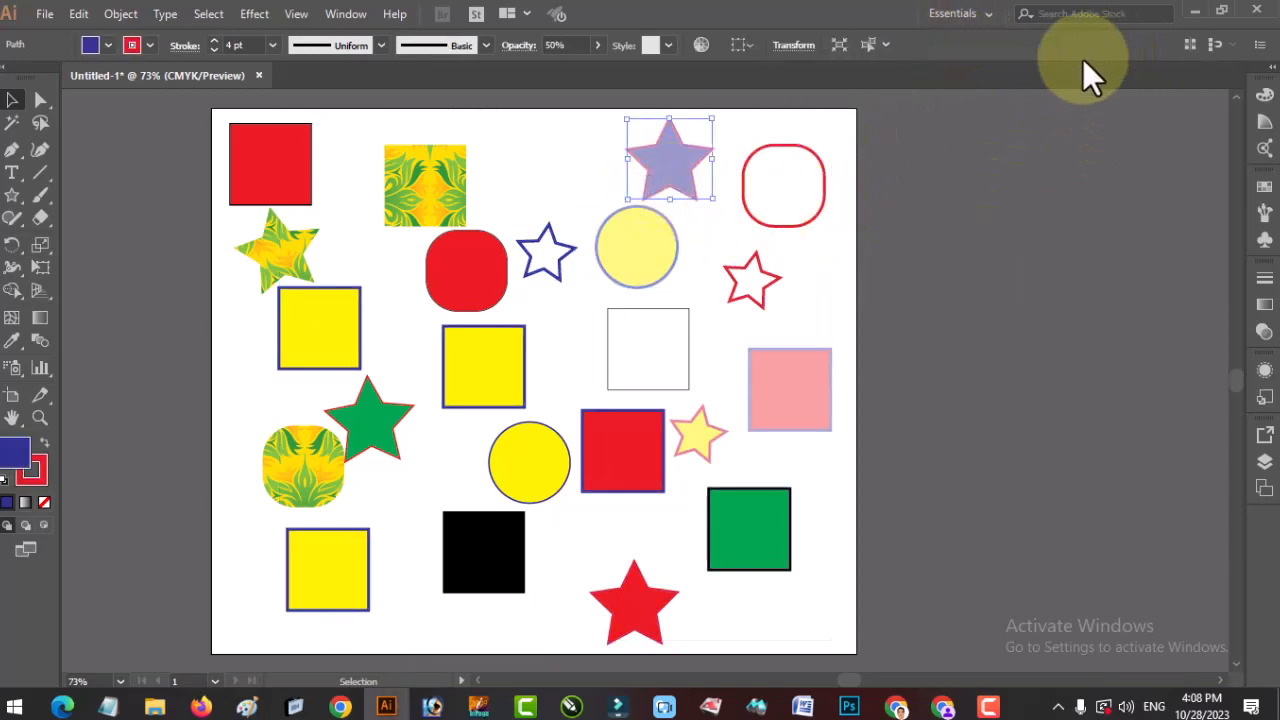
{"action": "left_click", "coordinate": [837, 257]}
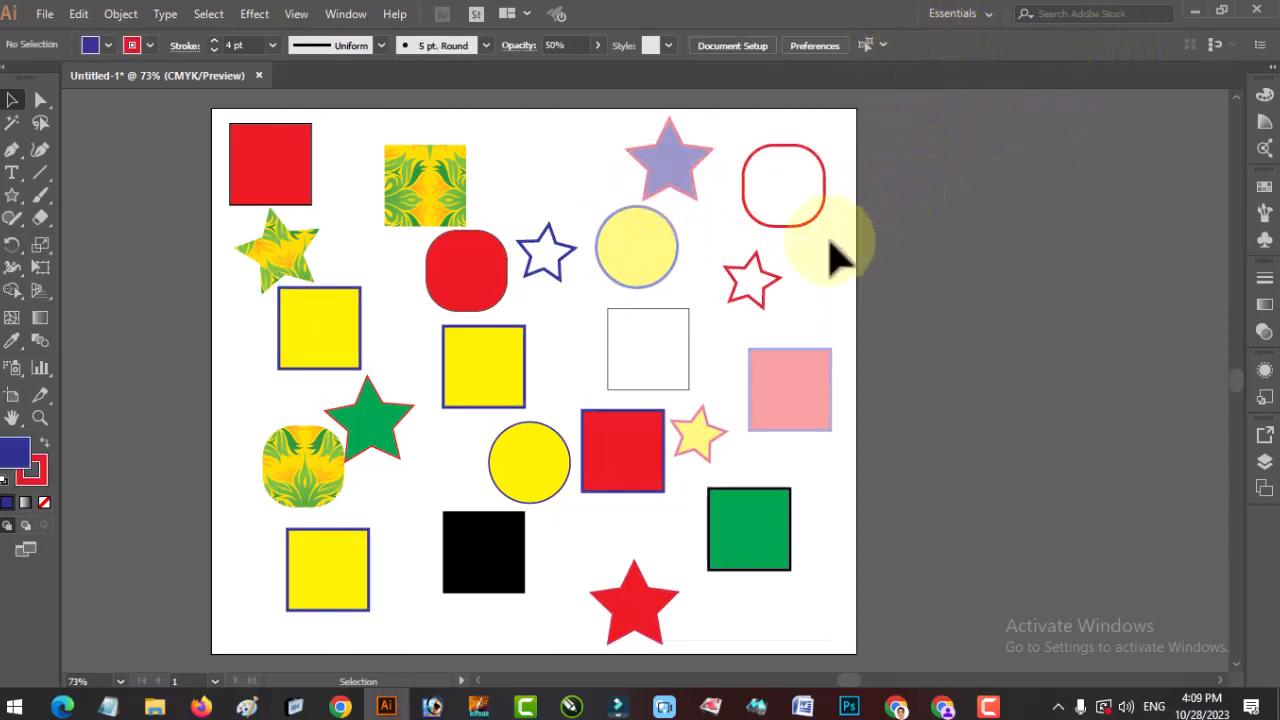
{"action": "left_click", "coordinate": [884, 45]}
{"action": "left_click", "coordinate": [940, 171]}
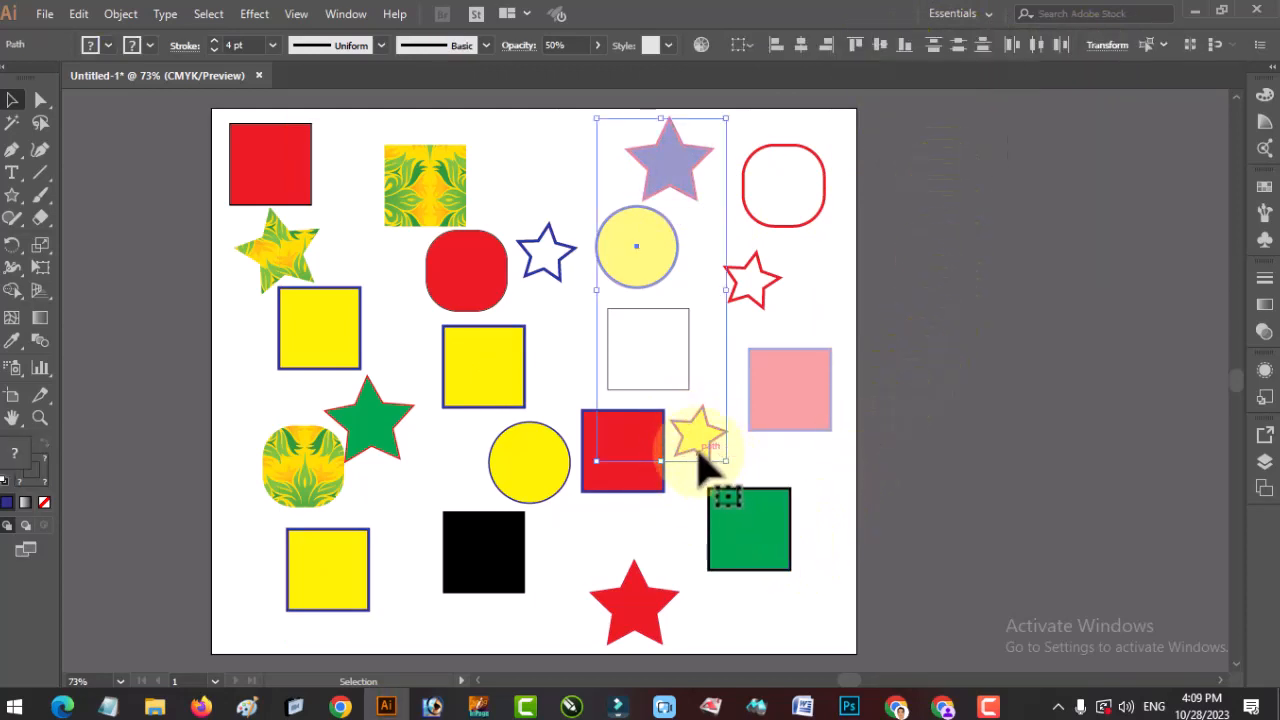
{"action": "left_click_drag", "start_coordinate": [852, 457], "coordinate": [893, 457]}
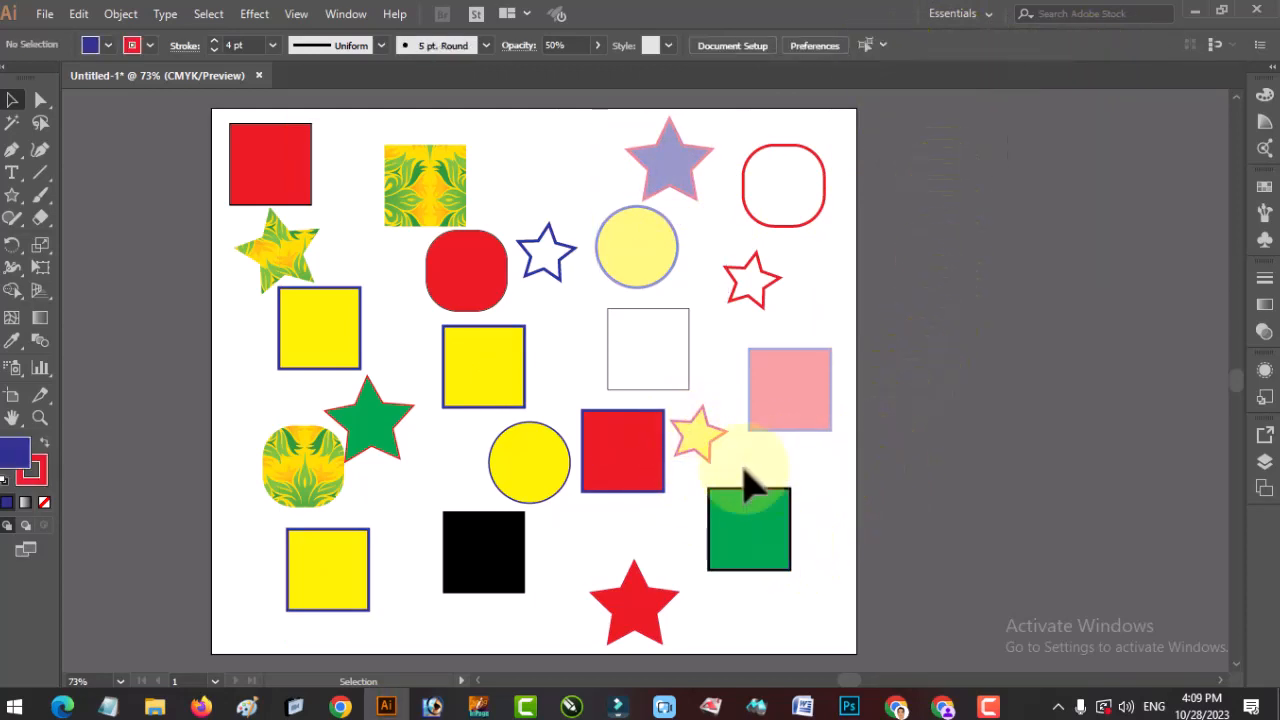
- Reselect the objects sharing the blue star's Opacity and move them off the artboard, beyond its right edge
{"action": "left_click", "coordinate": [870, 42]}
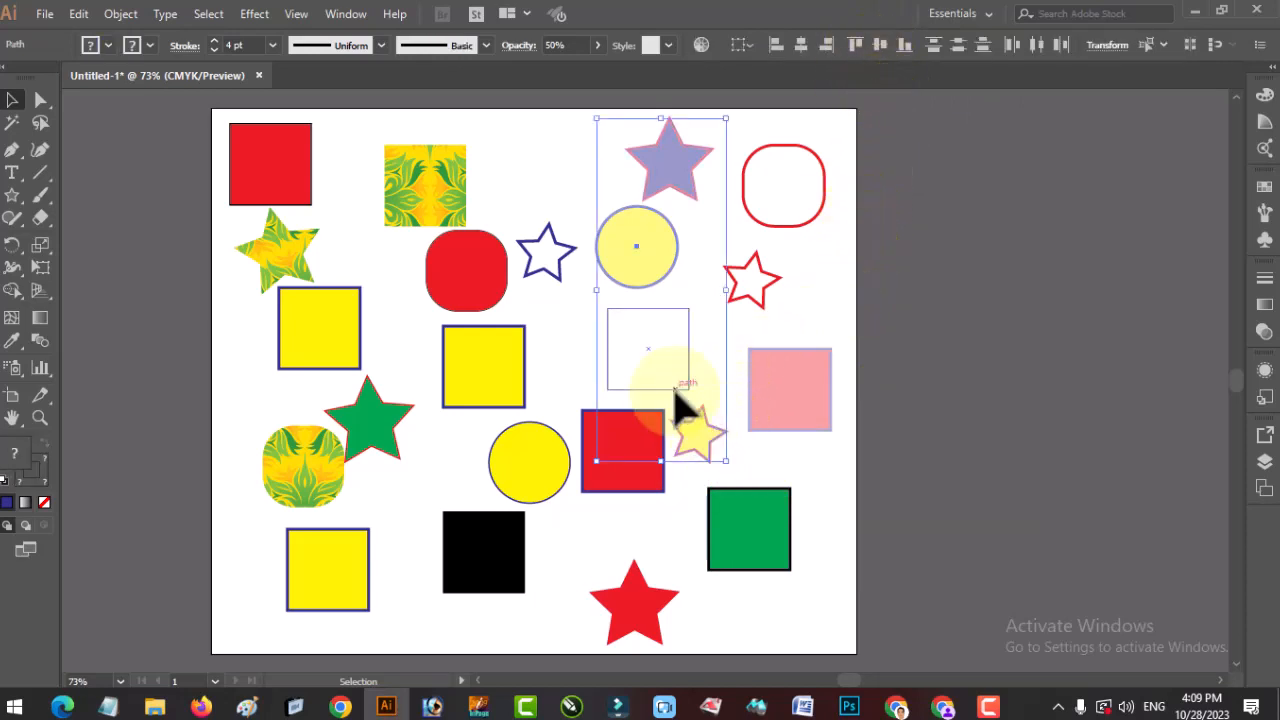
{"action": "left_click_drag", "start_coordinate": [700, 448], "coordinate": [986, 462]}
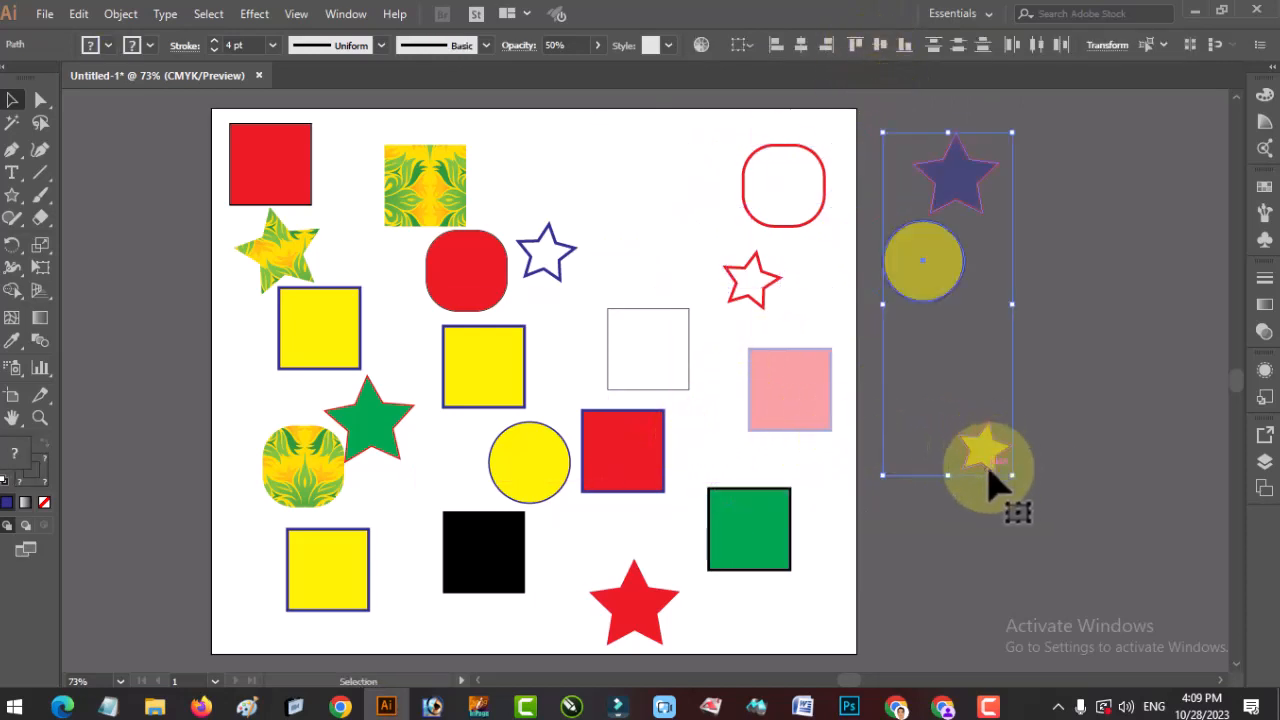
{"action": "left_click_drag", "start_coordinate": [983, 300], "coordinate": [943, 276]}
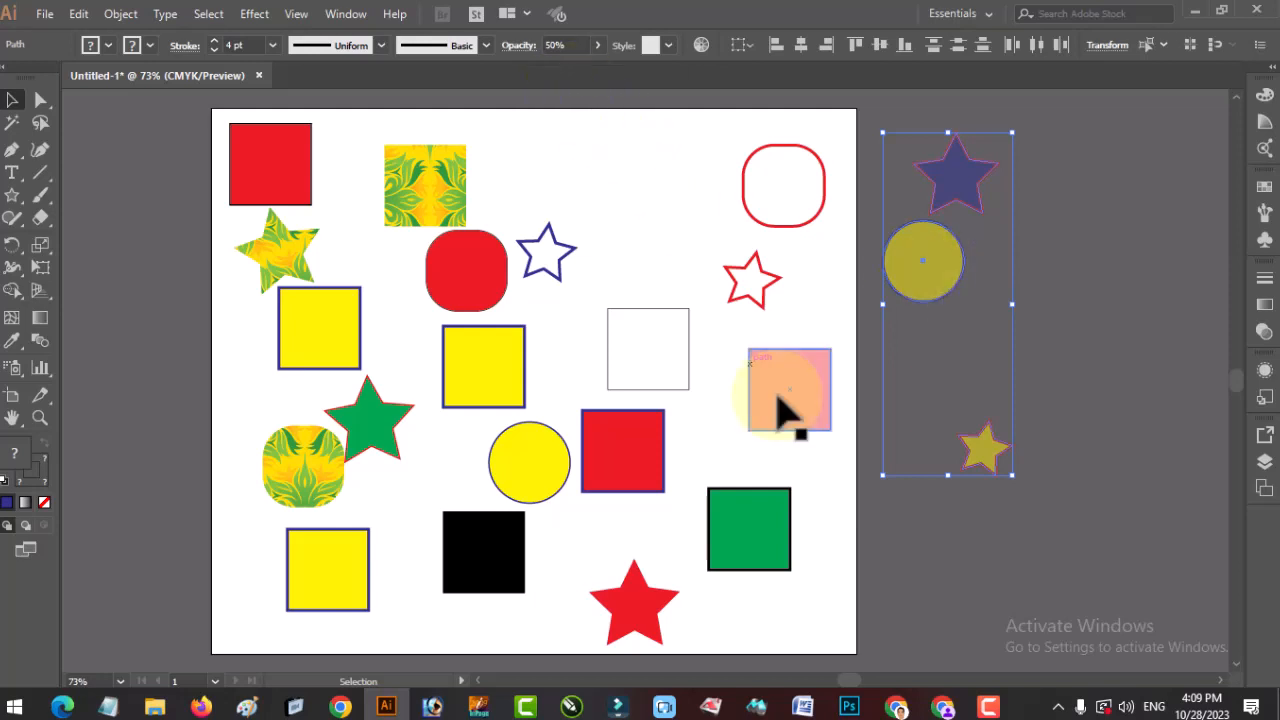
- Set the opacity of the translucent pink square to 50%
{"action": "left_click", "coordinate": [801, 424]}
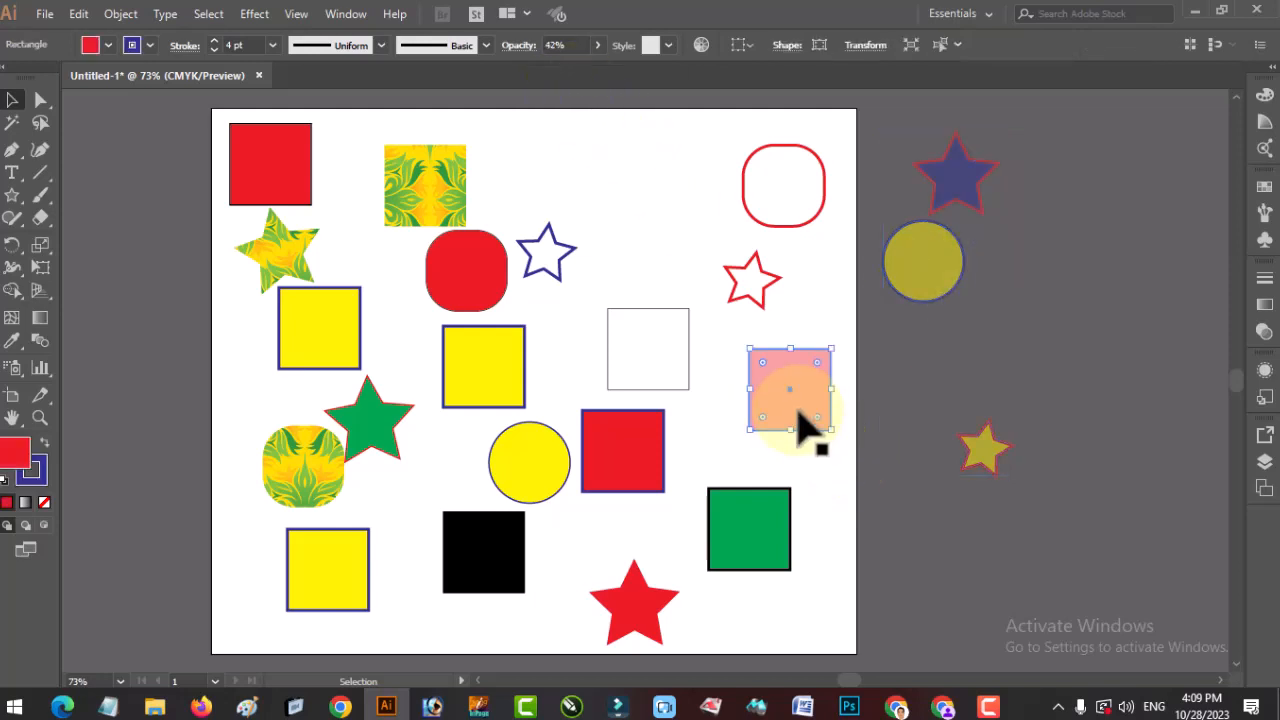
{"action": "left_click_drag", "start_coordinate": [578, 45], "coordinate": [466, 65]}
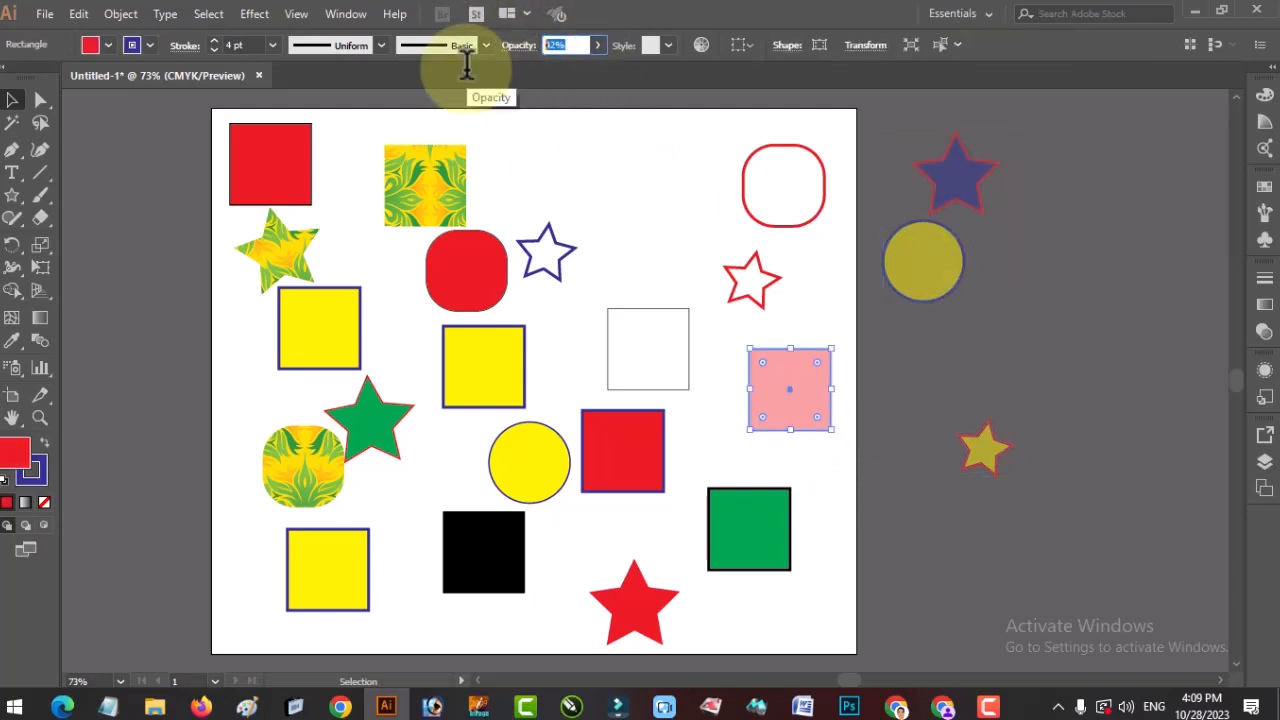
{"action": "type", "text": "50"}
{"action": "key", "text": "Return"}
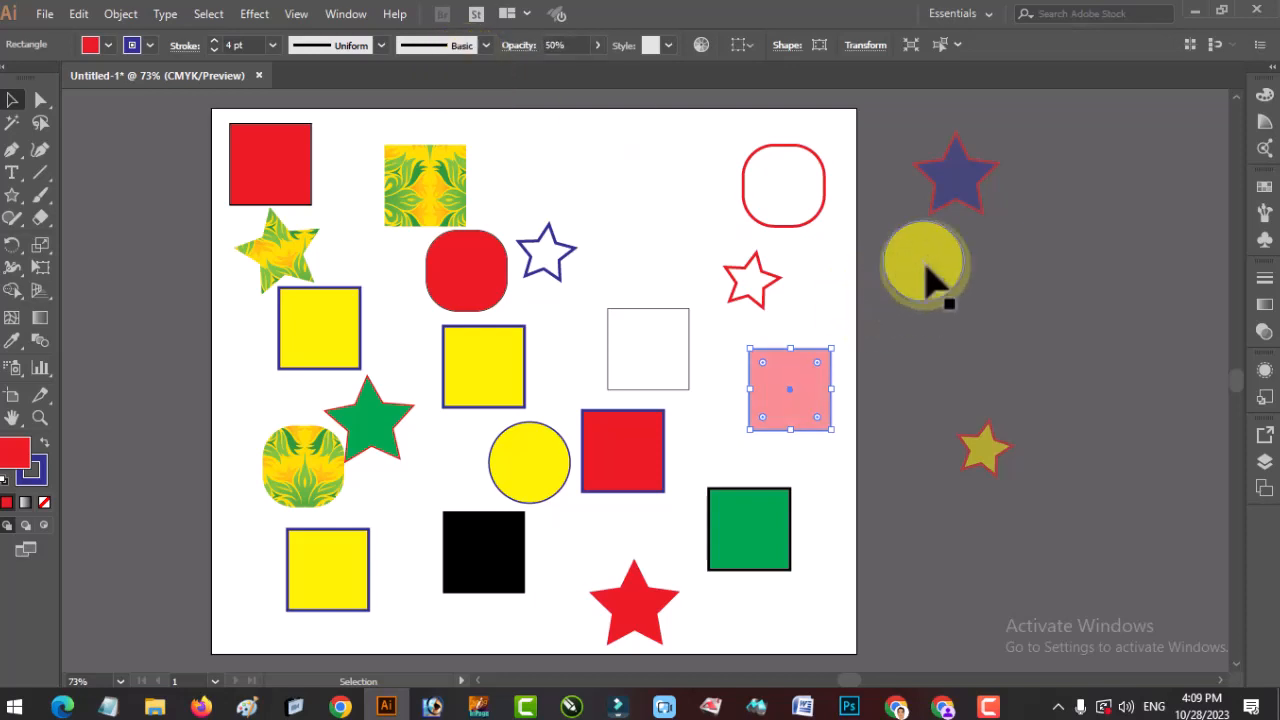
- Select all objects with the same Opacity as the pink square
{"action": "left_click", "coordinate": [956, 47]}
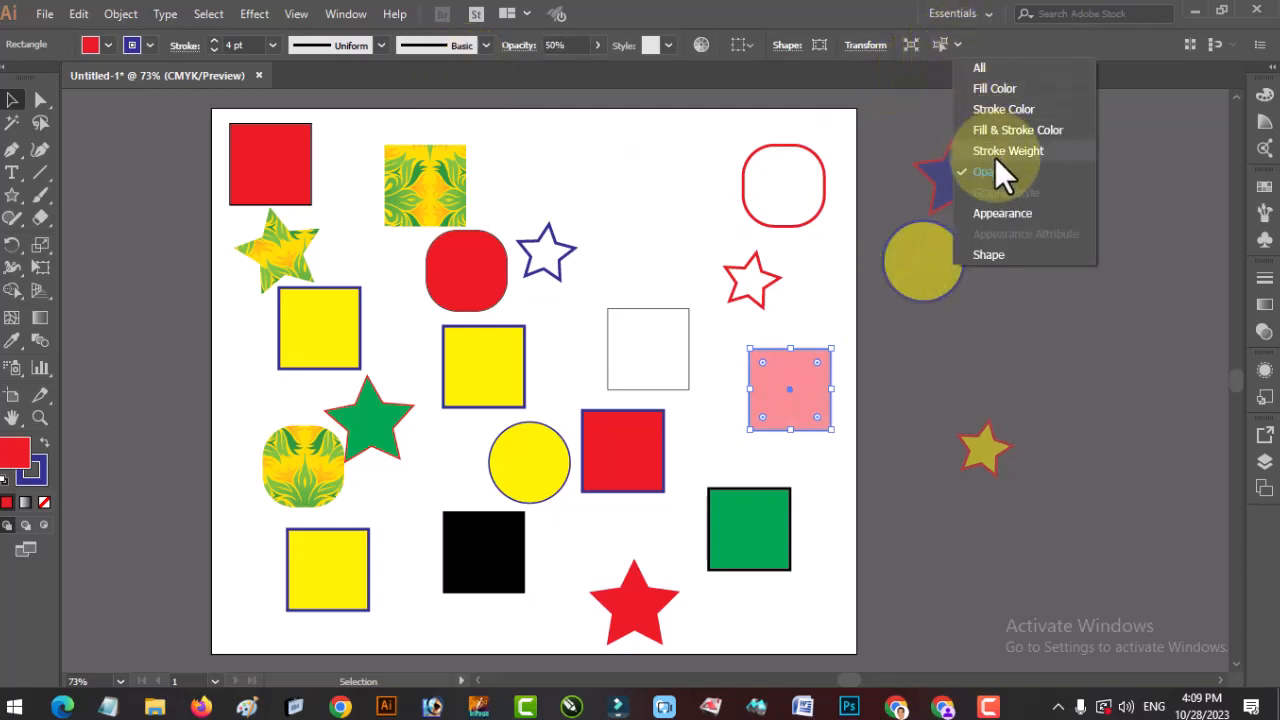
{"action": "left_click", "coordinate": [1004, 172]}
{"action": "left_click", "coordinate": [944, 46]}
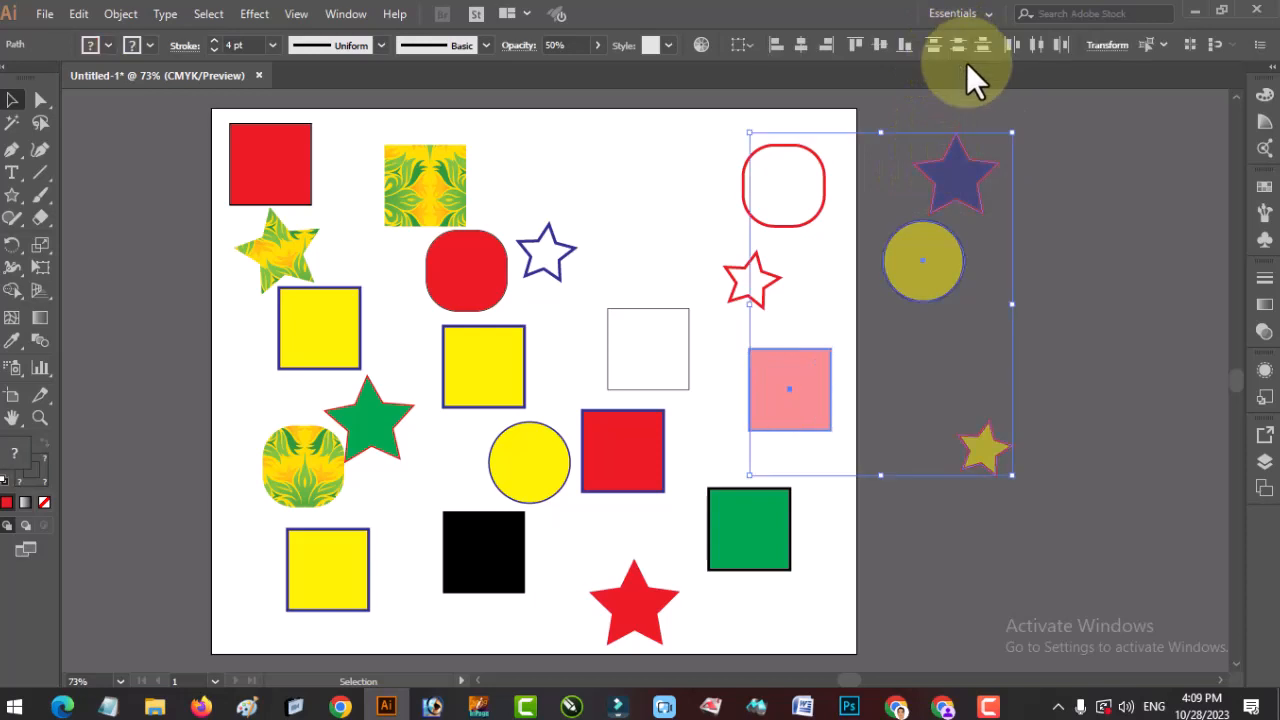
- Select objects sharing the Stroke Weight of the translucent yellow circle beside the artboard, and clear the selection
{"action": "left_click", "coordinate": [950, 275]}
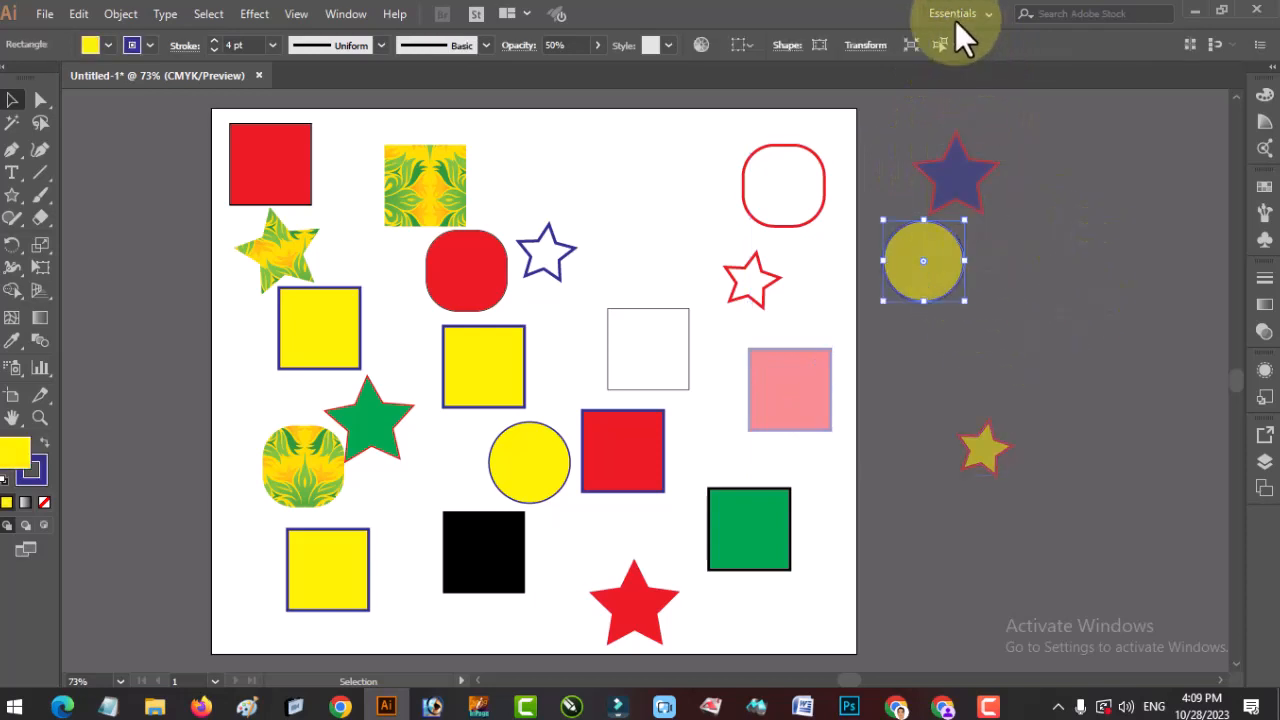
{"action": "left_click", "coordinate": [960, 46]}
{"action": "left_click", "coordinate": [1008, 150]}
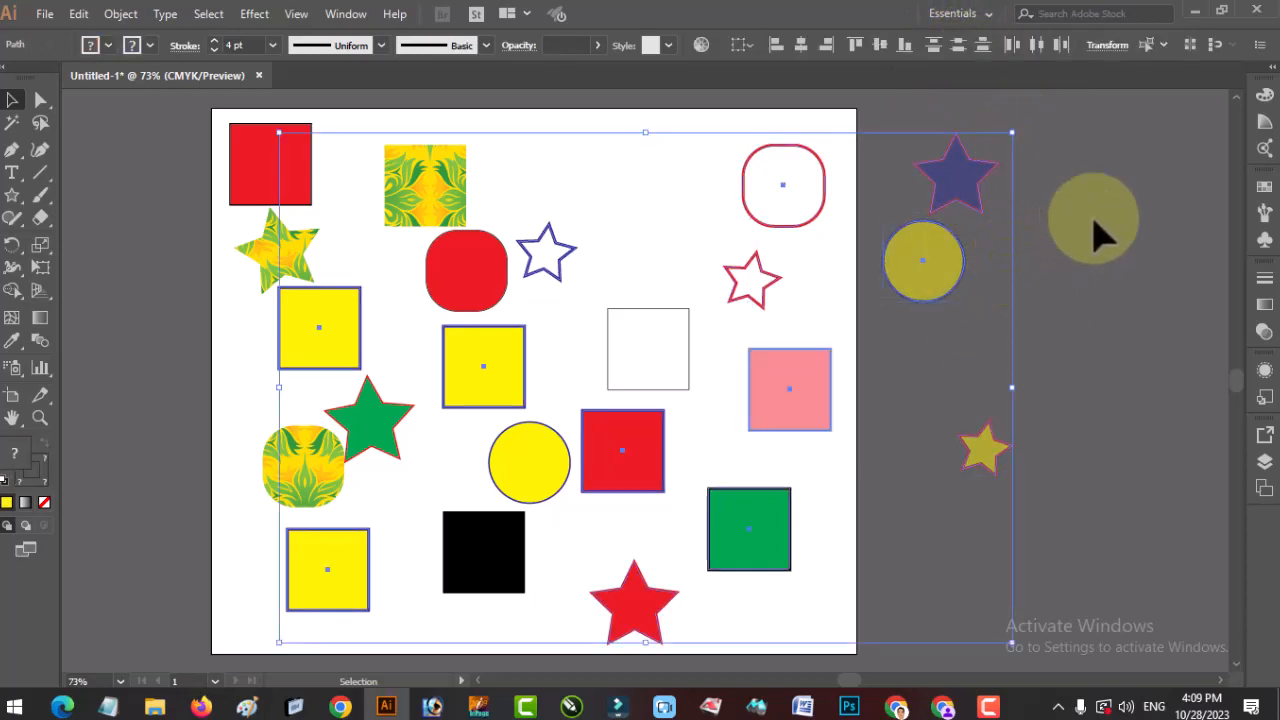
{"action": "left_click", "coordinate": [1030, 255]}
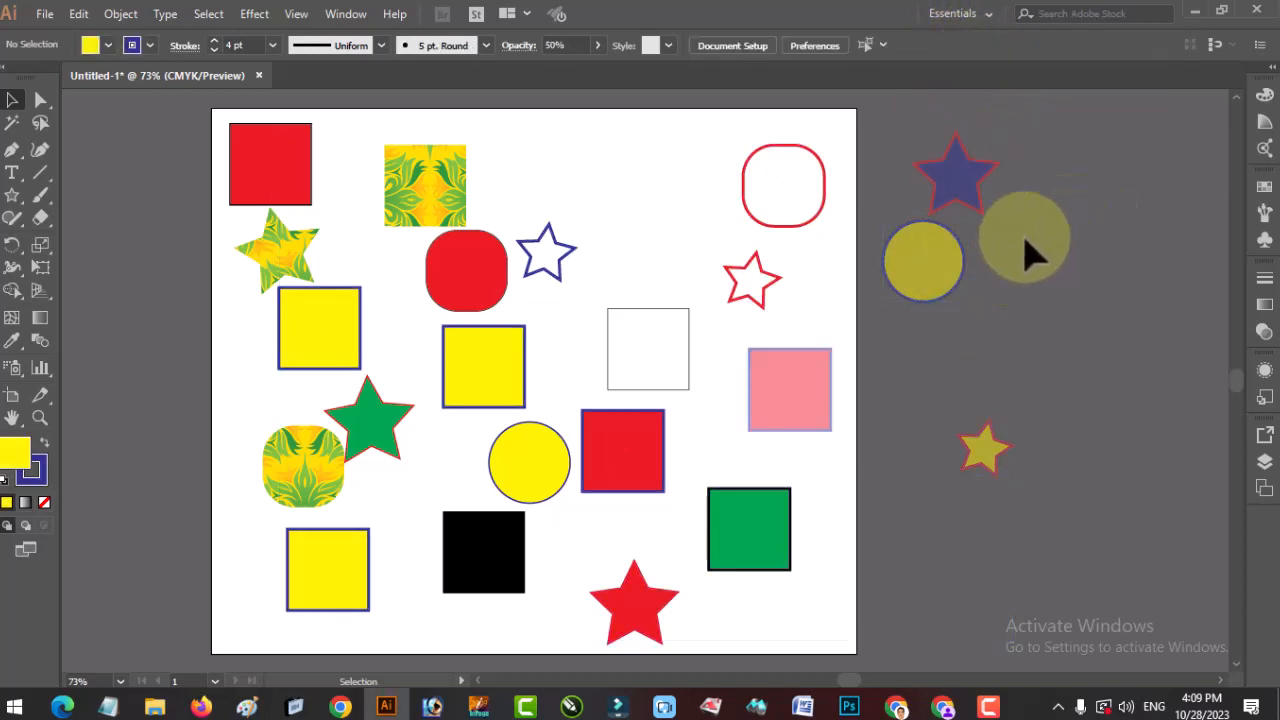
- With no object selected, select all objects that match the current 50% Opacity
{"action": "left_click", "coordinate": [877, 49]}
{"action": "left_click", "coordinate": [1060, 145]}
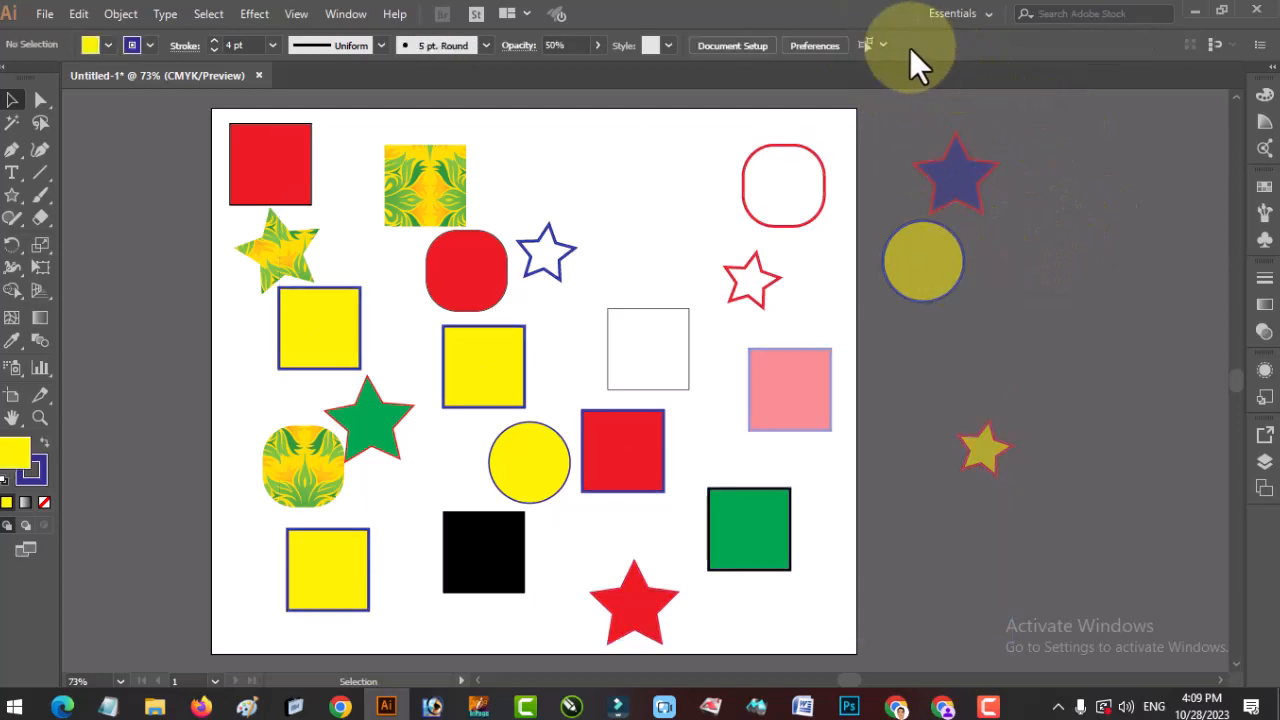
{"action": "left_click", "coordinate": [883, 45]}
{"action": "left_click", "coordinate": [929, 168]}
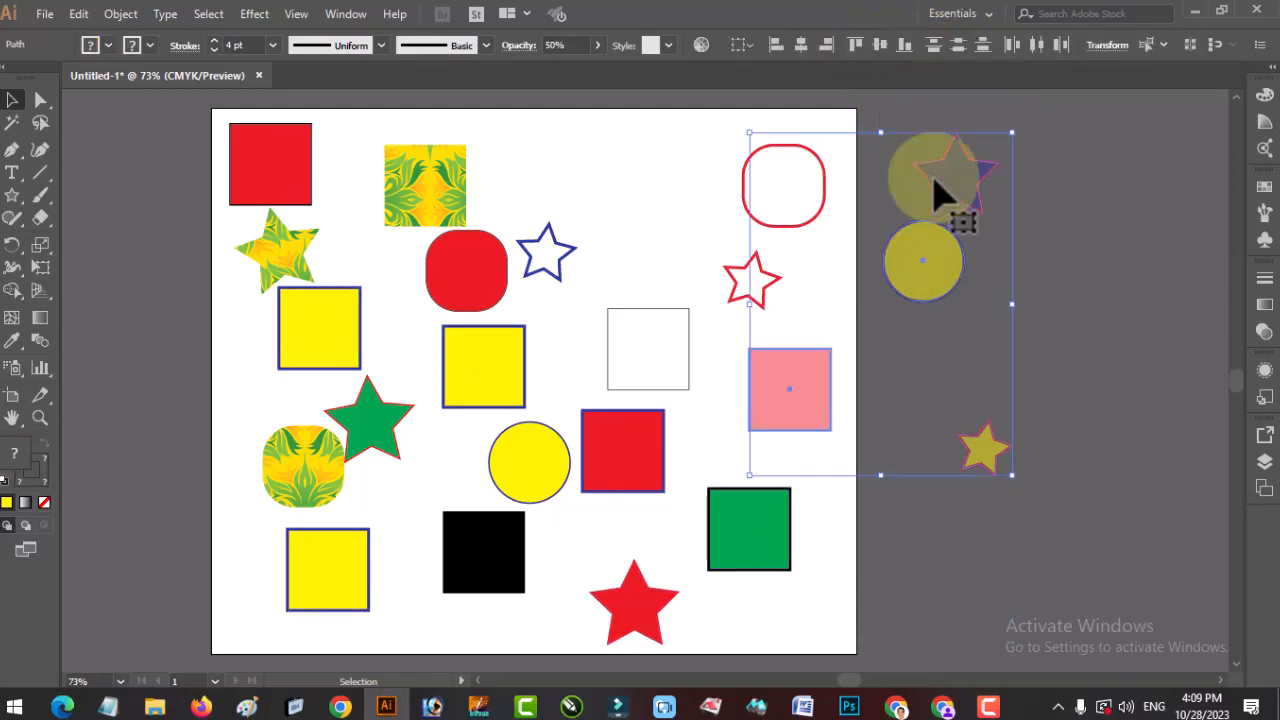
- Select objects with the same Graphic Style as the floral-patterned square, shift them slightly left, and deselect them
{"action": "left_click", "coordinate": [420, 200]}
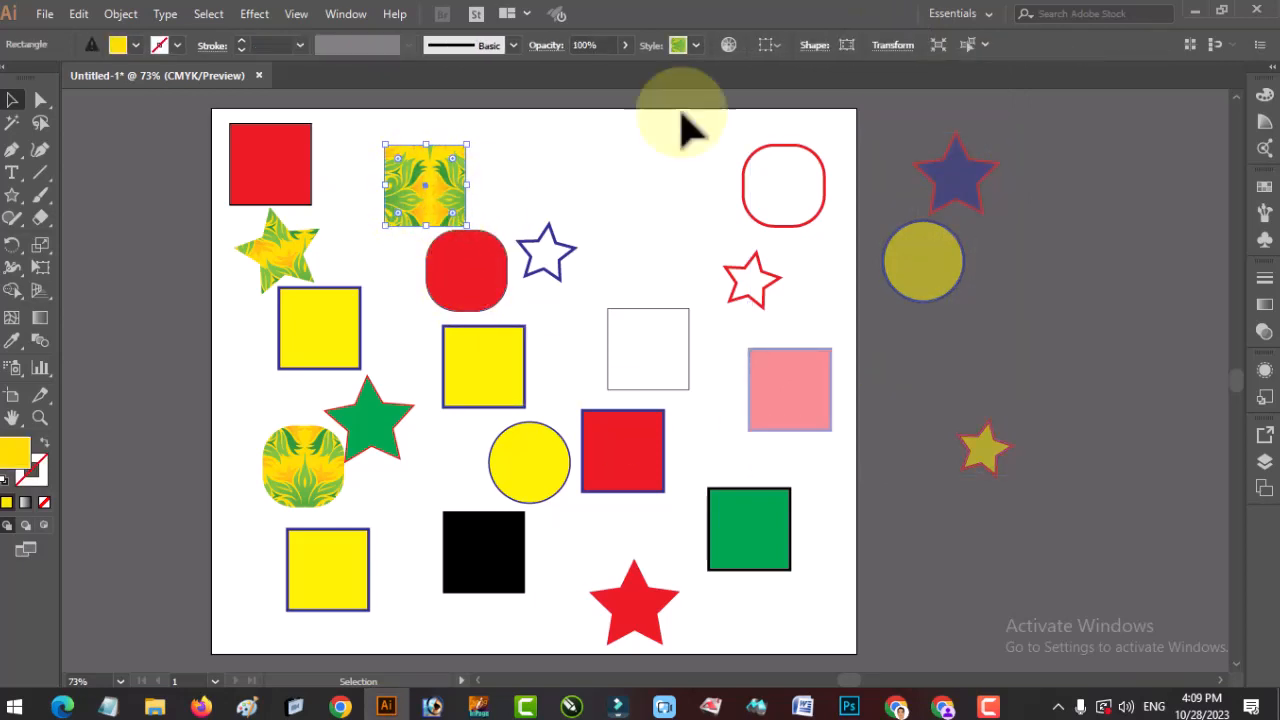
{"action": "left_click", "coordinate": [988, 47]}
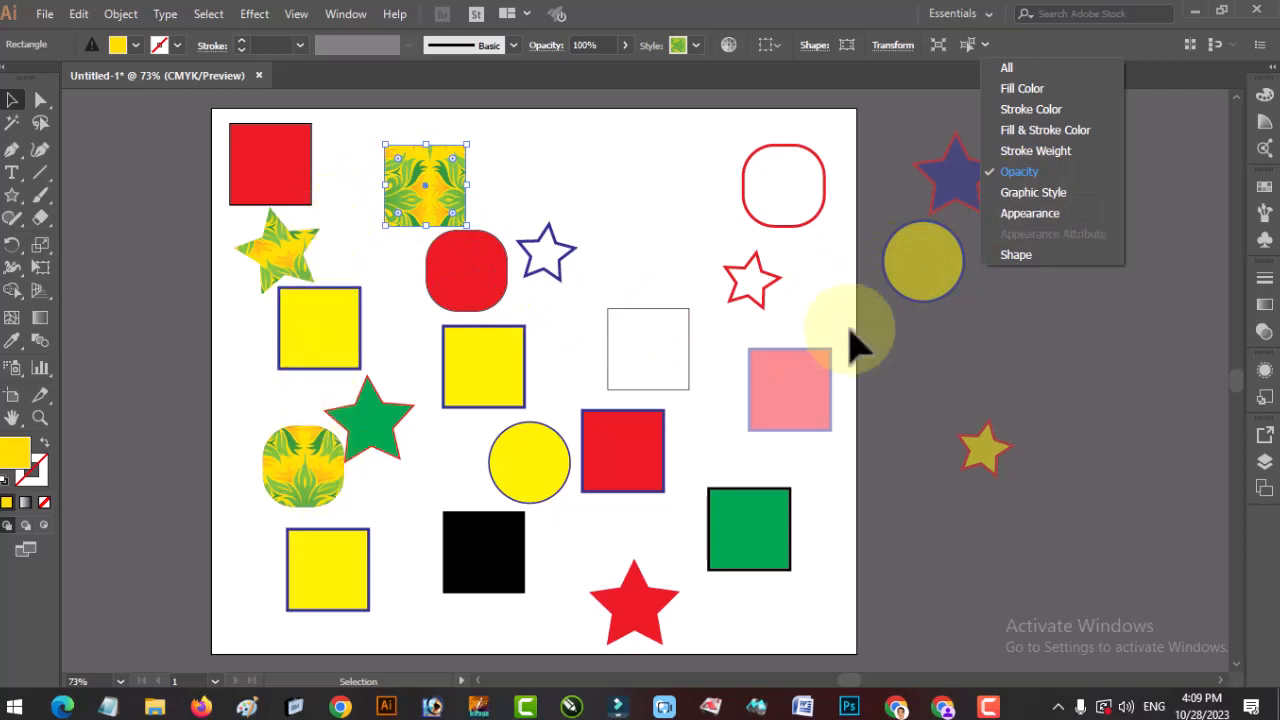
{"action": "left_click", "coordinate": [1062, 206]}
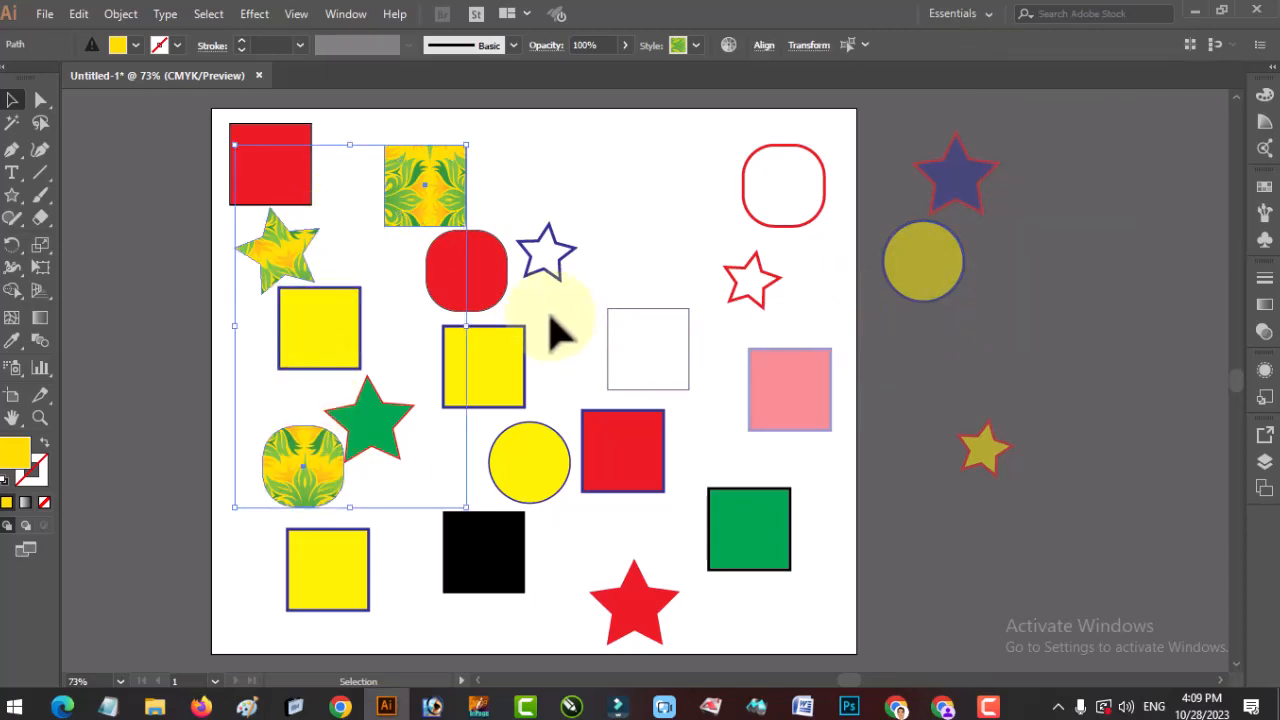
{"action": "left_click_drag", "start_coordinate": [444, 197], "coordinate": [405, 199]}
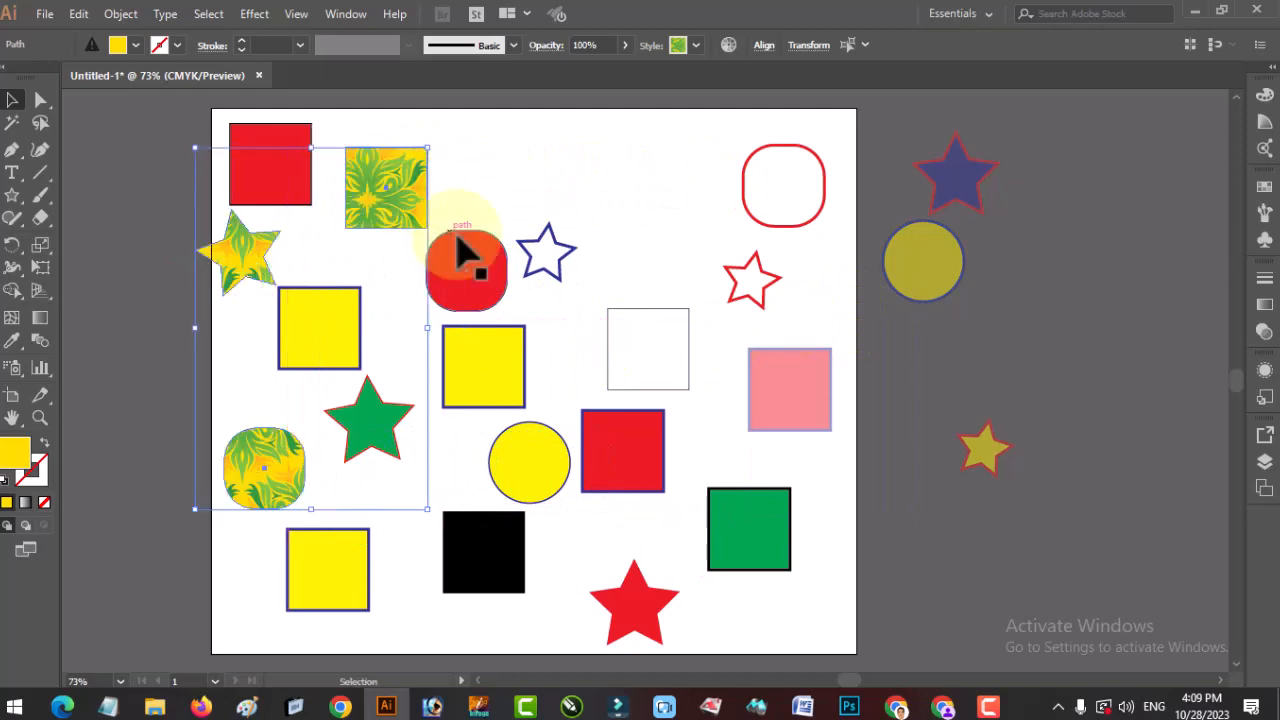
{"action": "left_click", "coordinate": [862, 43]}
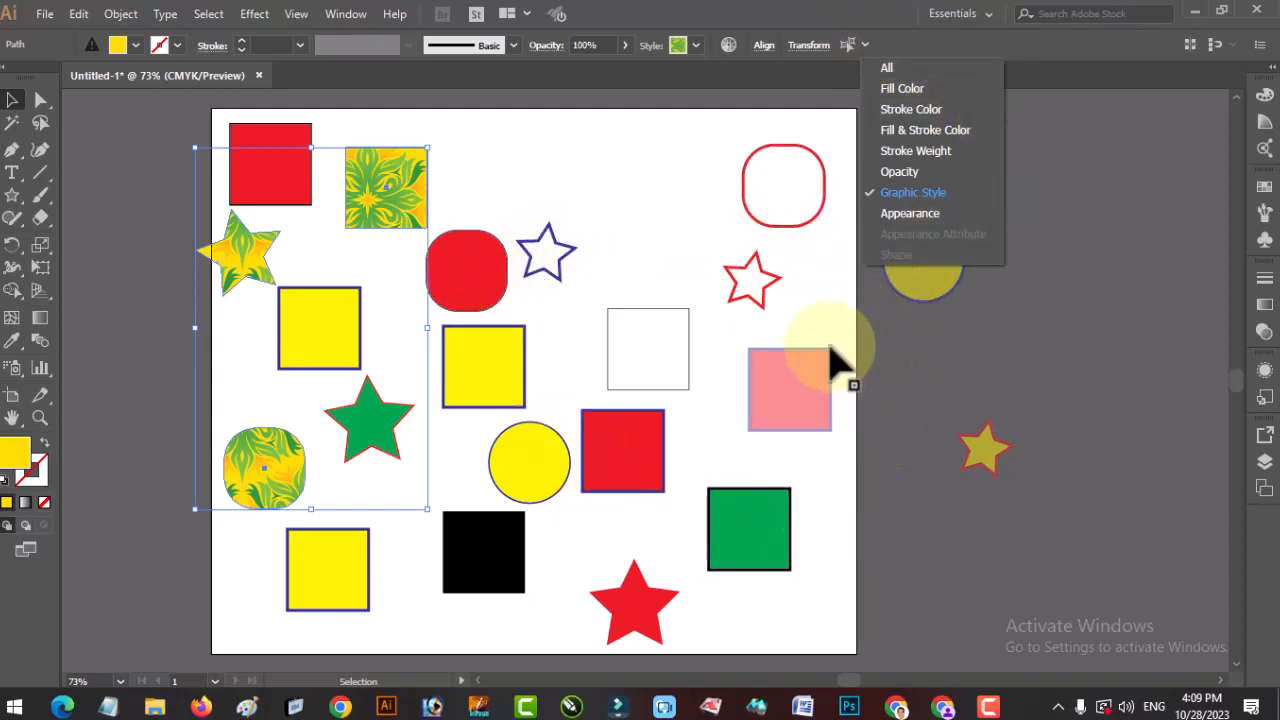
{"action": "left_click", "coordinate": [814, 286]}
- Select all objects with the same Shape type as the yellow square below the patterned star
{"action": "left_click", "coordinate": [913, 43]}
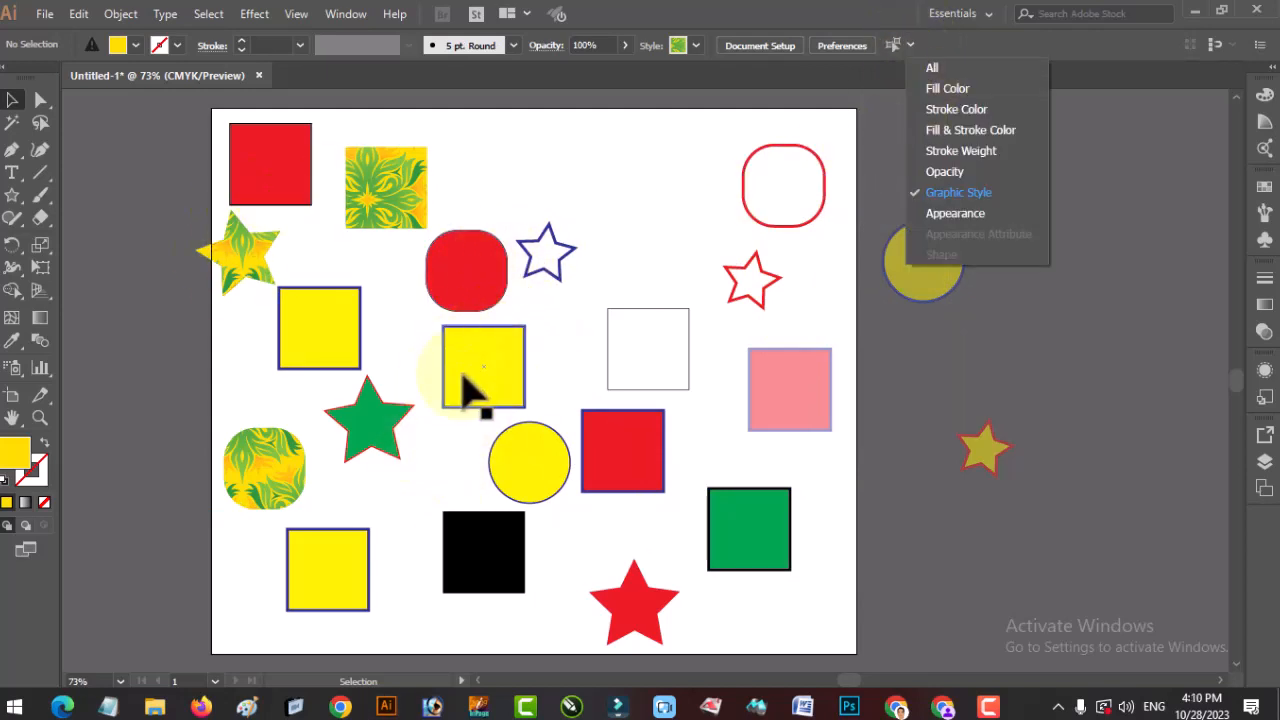
{"action": "left_click", "coordinate": [334, 345]}
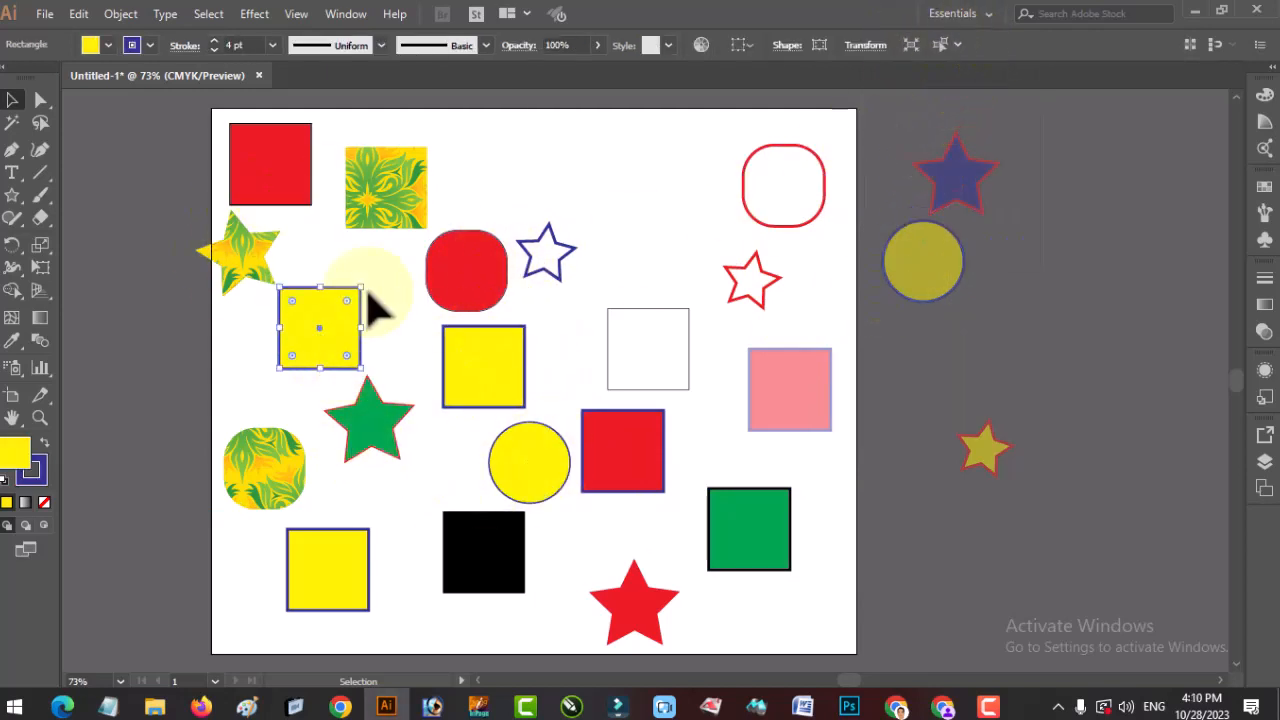
{"action": "left_click", "coordinate": [957, 44]}
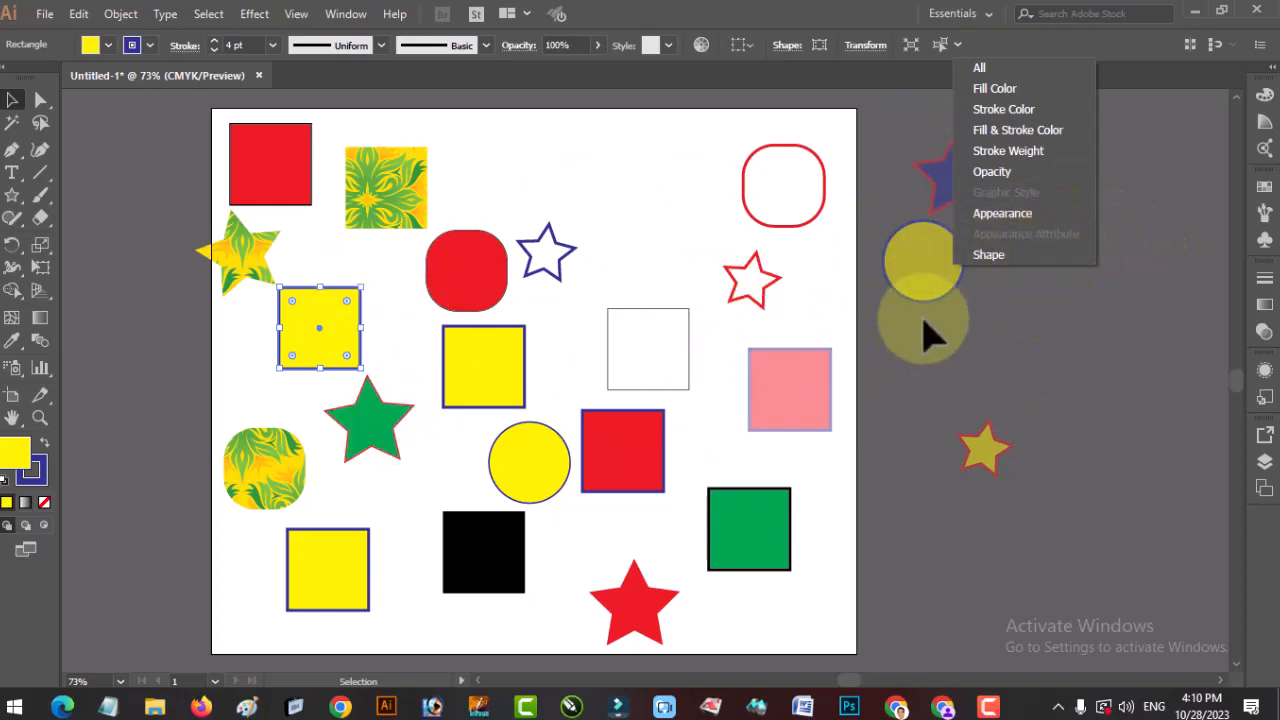
{"action": "left_click", "coordinate": [999, 252]}
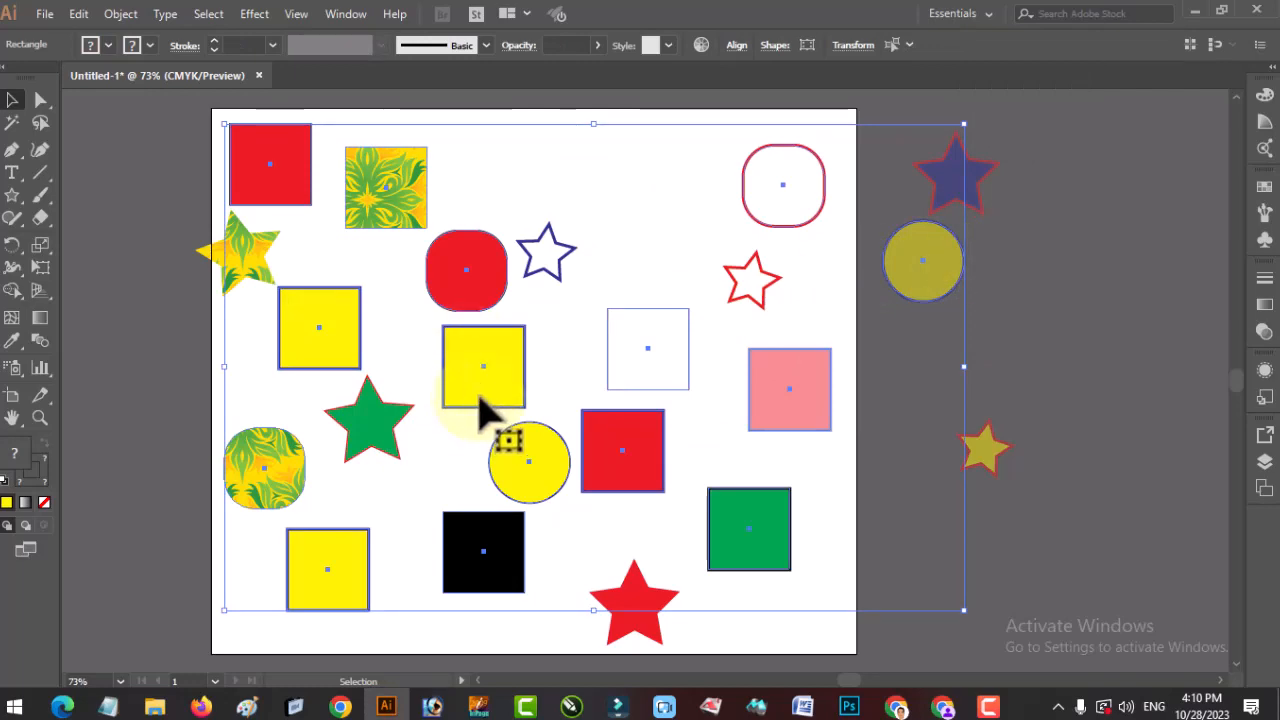
- Move the selected shapes off the artboard to the right, return one yellow square to the artboard, and deselect it
{"action": "left_click_drag", "start_coordinate": [480, 396], "coordinate": [523, 408]}
{"action": "left_click_drag", "start_coordinate": [563, 470], "coordinate": [440, 478]}
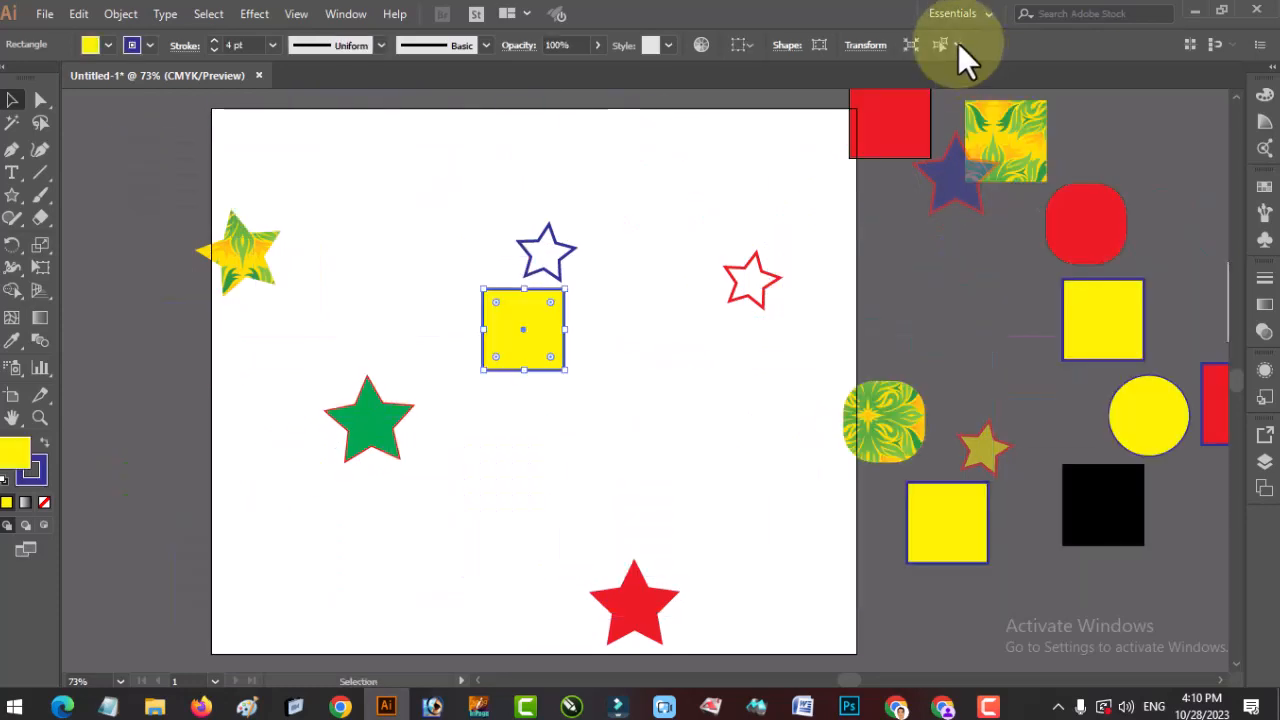
{"action": "left_click", "coordinate": [958, 44]}
{"action": "left_click", "coordinate": [729, 408]}
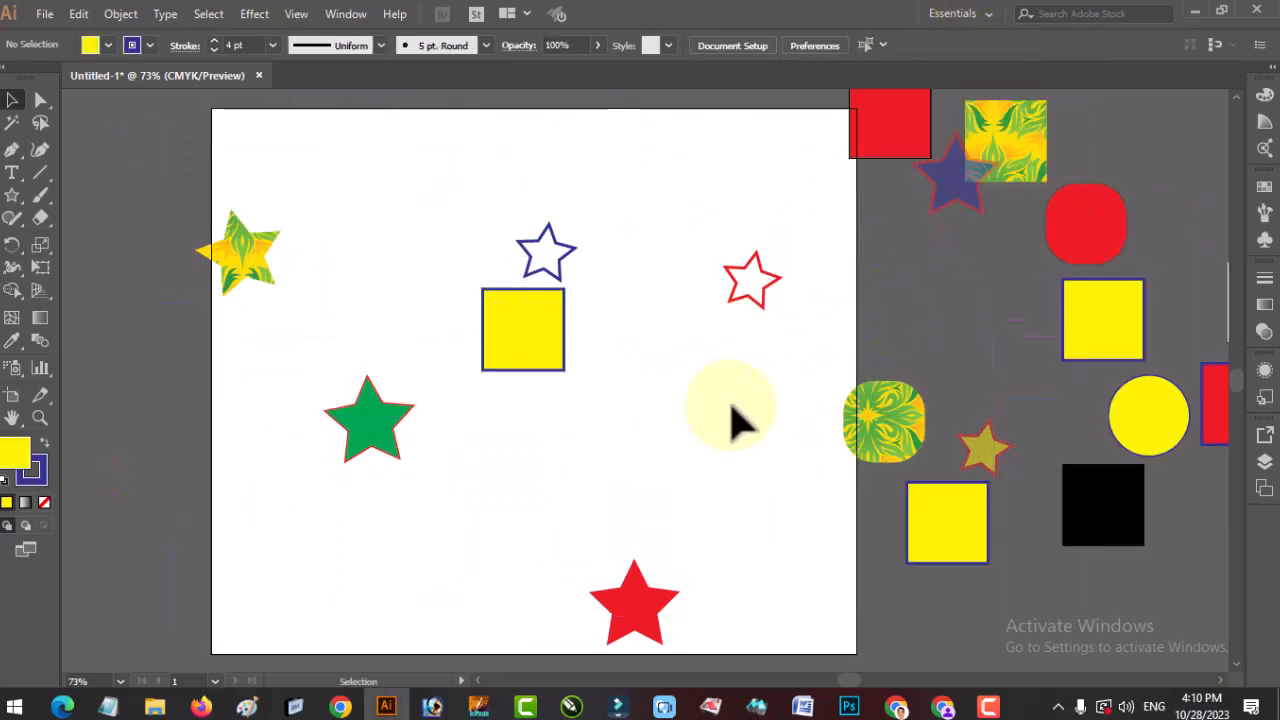